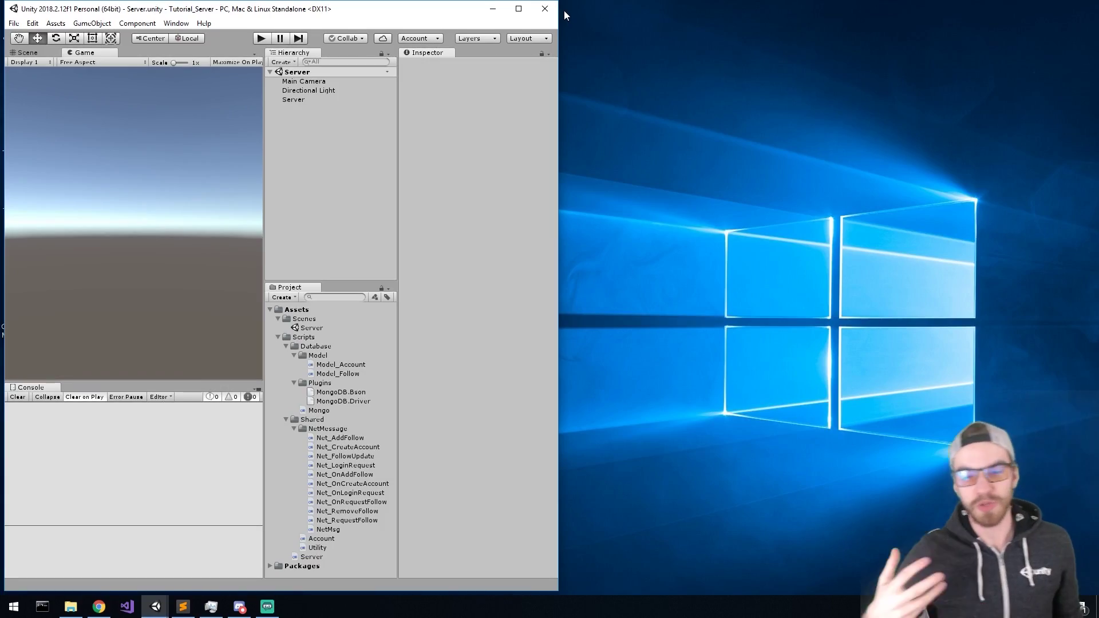
# Maximize the server project's window and set its build target platform to Windows with x86_64 architecture
pyautogui.click(519, 9)
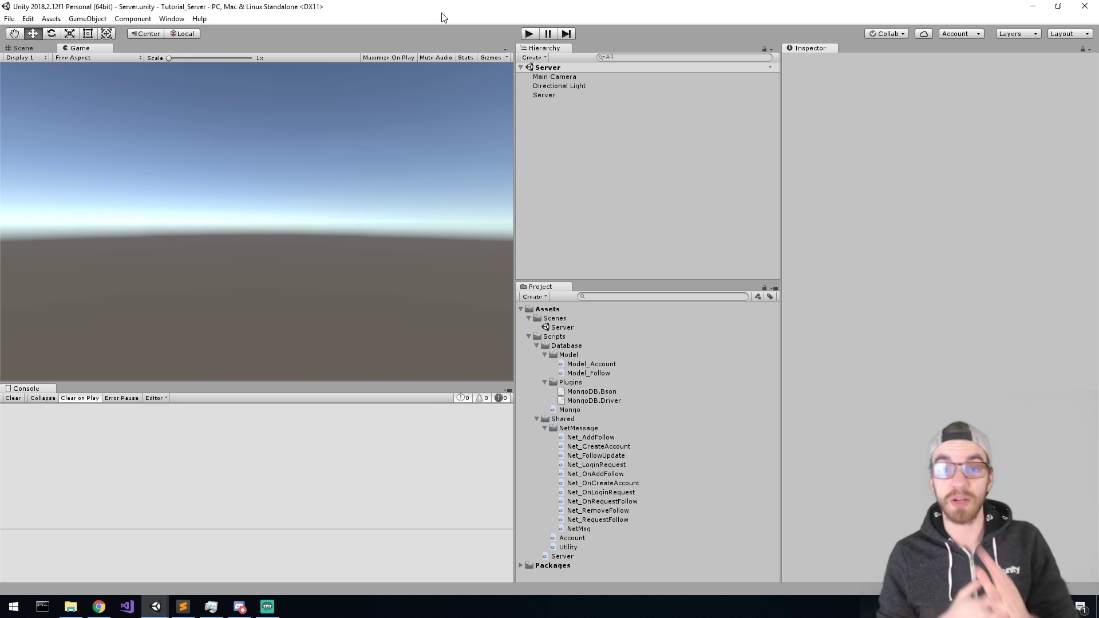
pyautogui.hotkey('ctrl', 'shift', 'b')
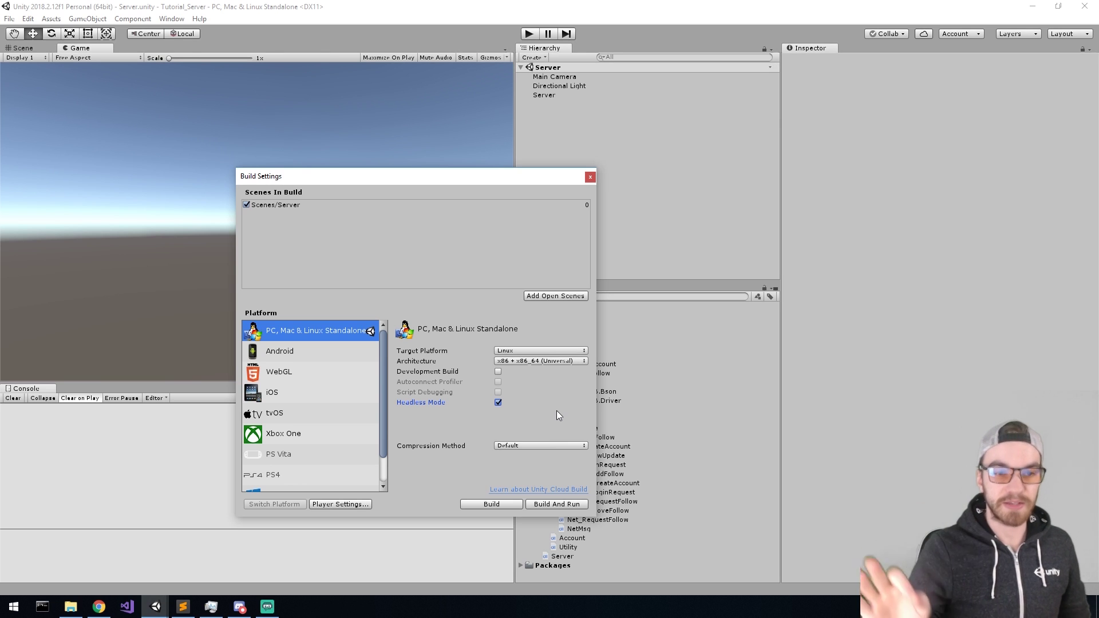
pyautogui.click(547, 350)
pyautogui.click(531, 369)
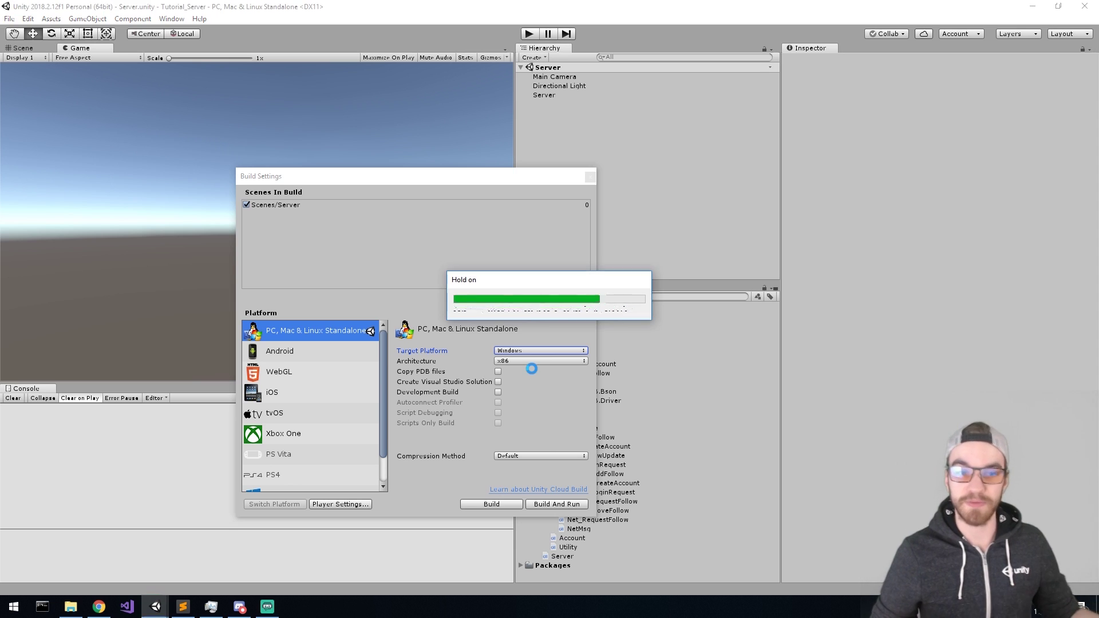
pyautogui.click(510, 362)
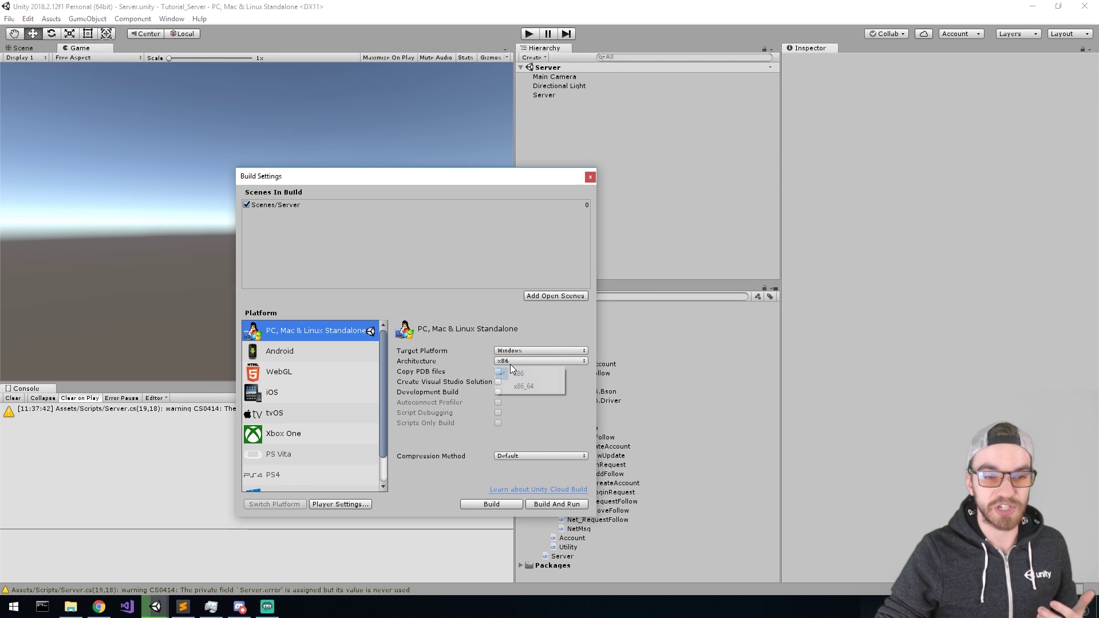
pyautogui.click(524, 384)
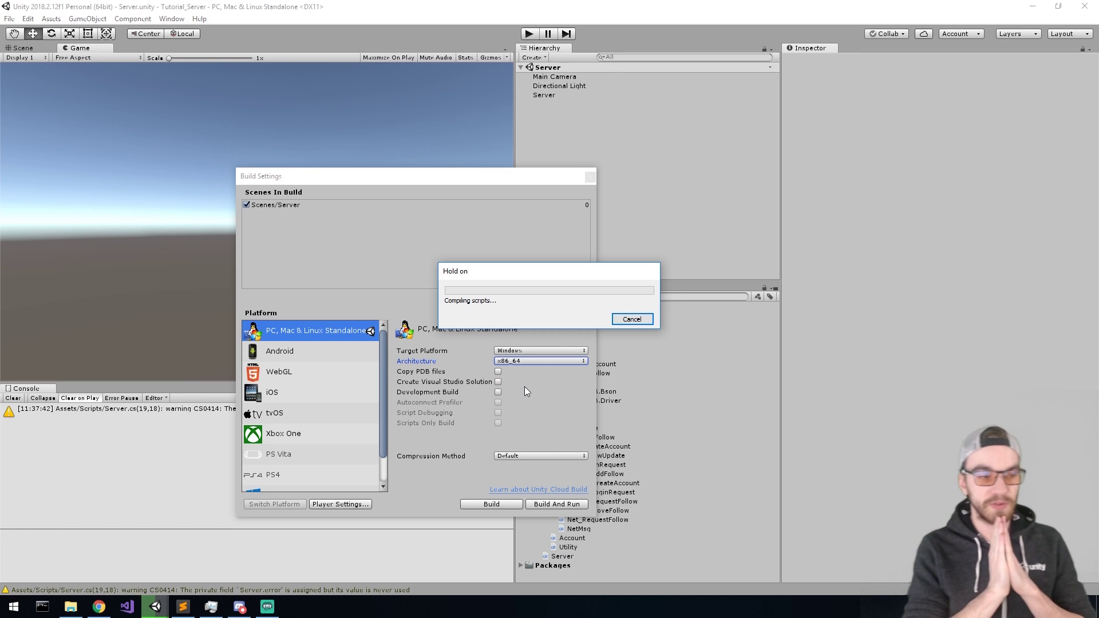
# Build the server into a new Desktop folder named WindowHost
pyautogui.click(493, 505)
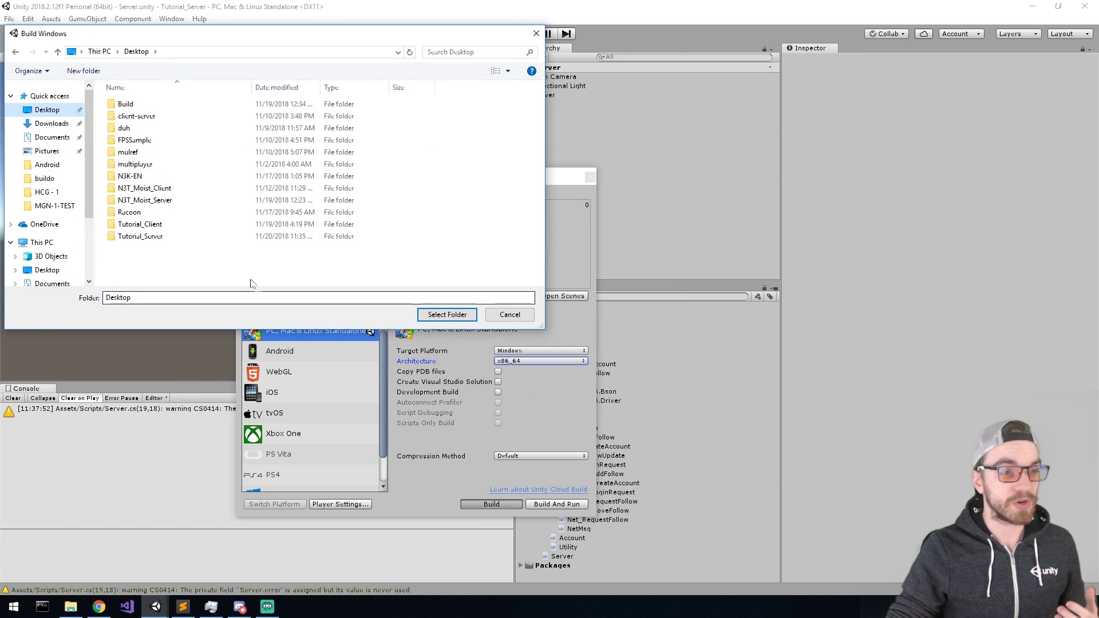
pyautogui.rightClick(255, 288)
pyautogui.click(380, 434)
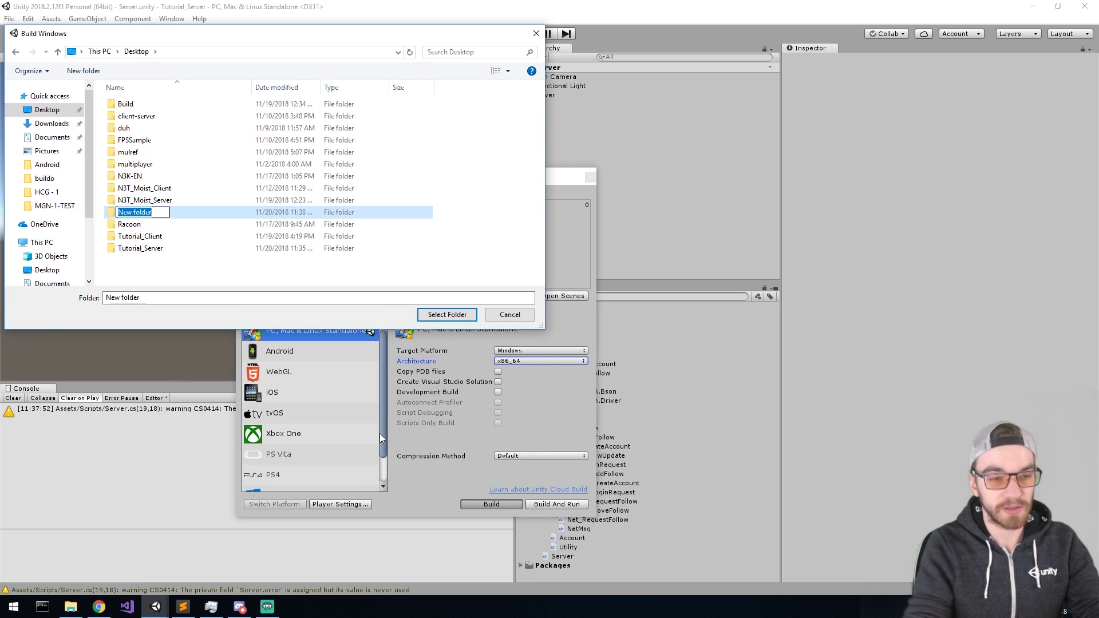
pyautogui.write('WindowHost')
pyautogui.press('Return')
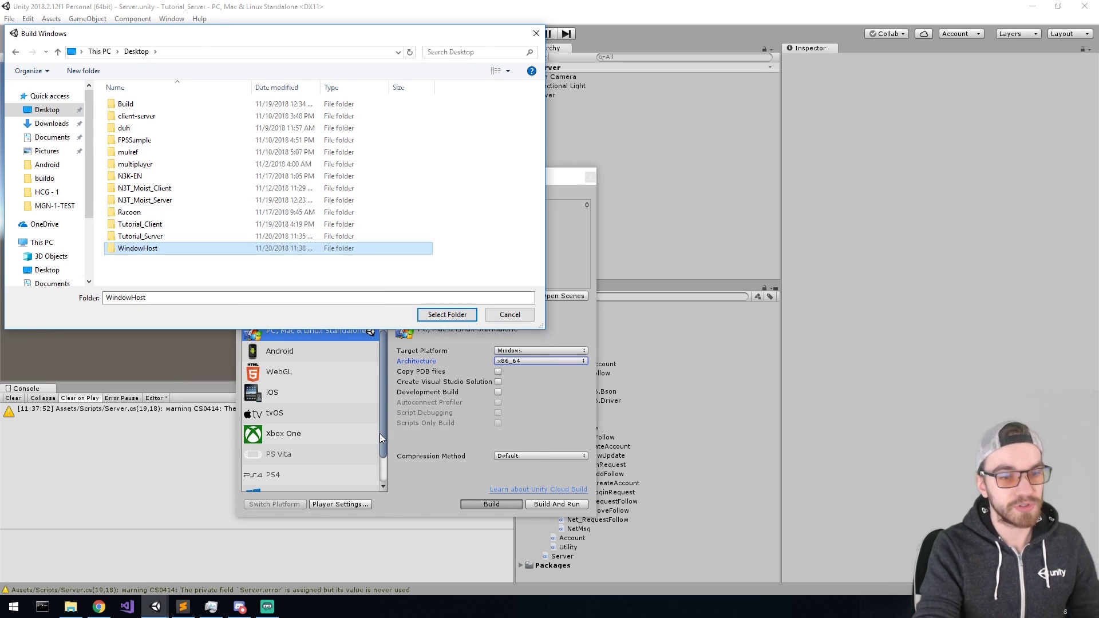
pyautogui.press('Return')
pyautogui.click(452, 313)
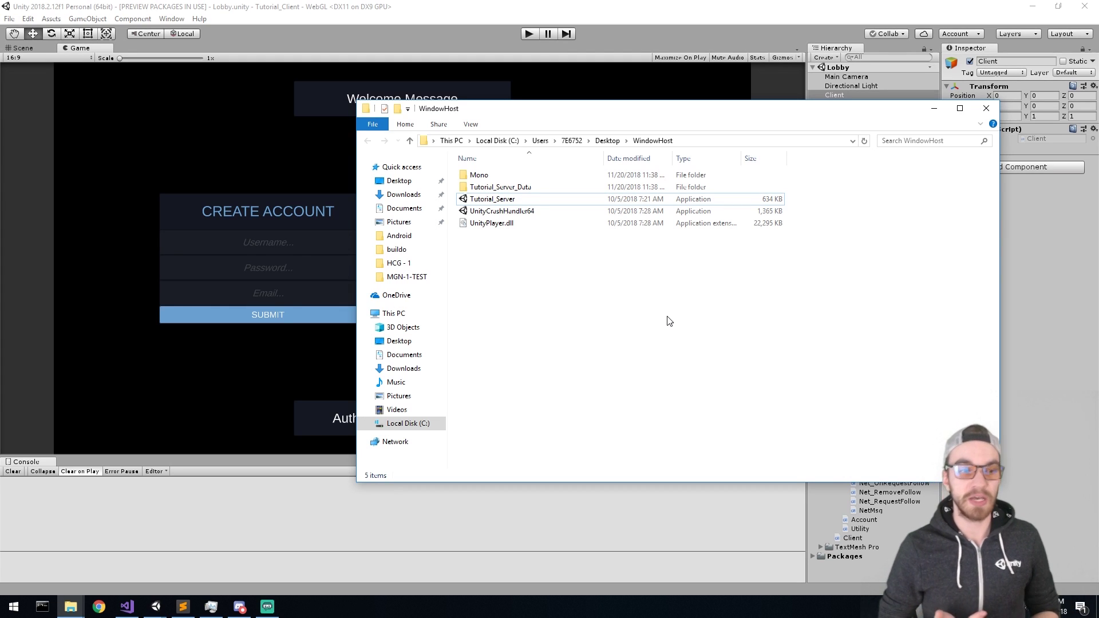
# Launch the built Tutorial_Server application from the WindowHost folder and return to the Unity client project
pyautogui.doubleClick(550, 198)
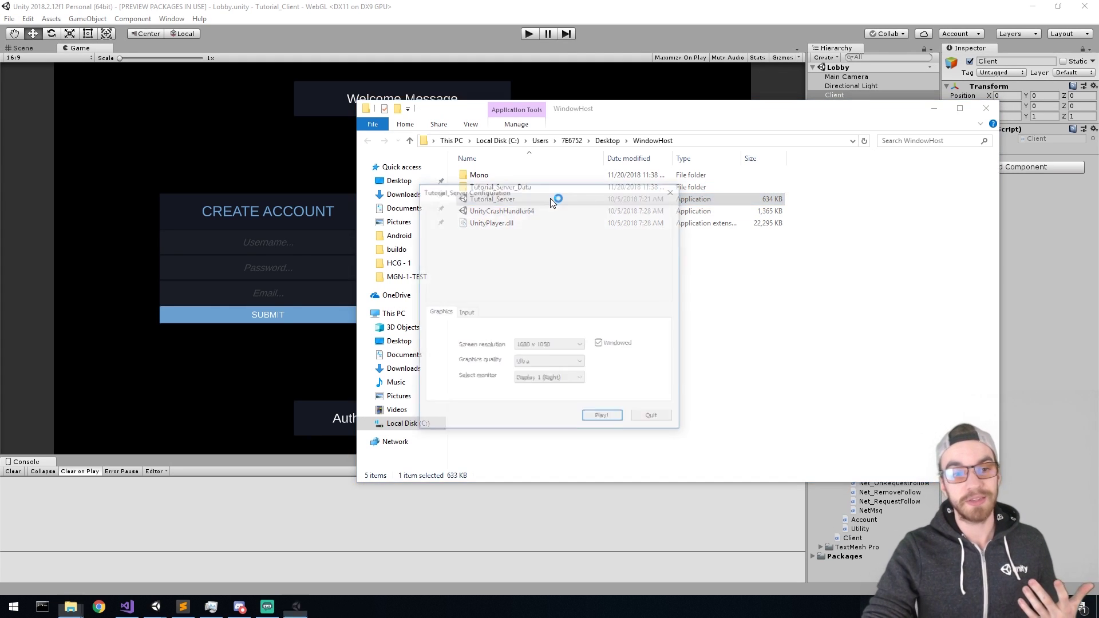
pyautogui.click(603, 418)
pyautogui.hotkey('alt', 'Tab')
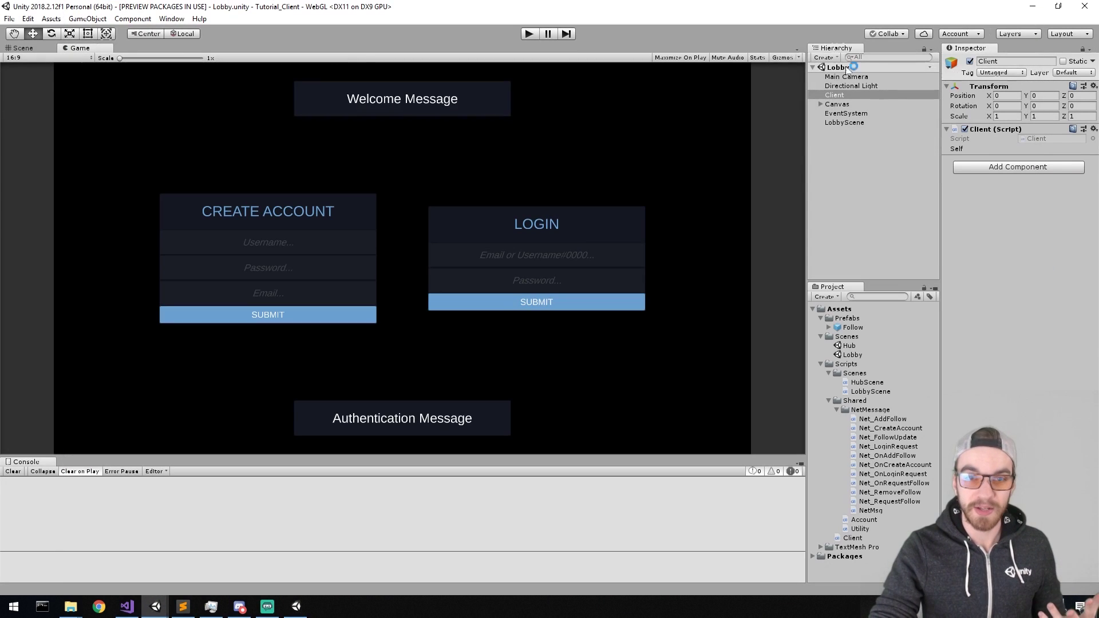
# Switch to Visual Studio and examine the SERVER_IP constant in Client.cs
pyautogui.click(128, 607)
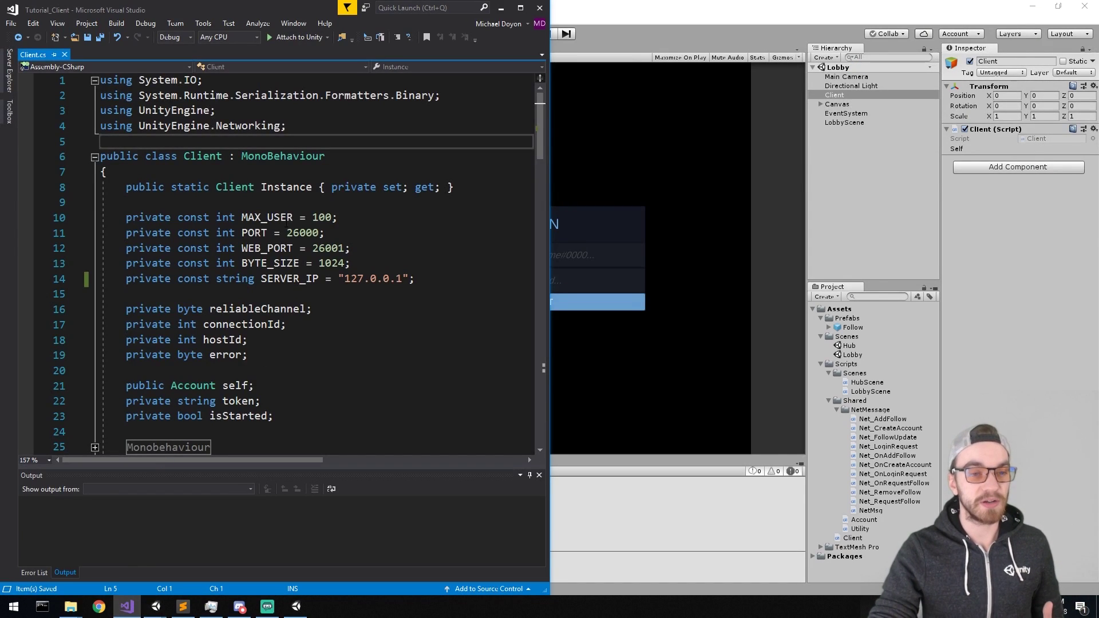
pyautogui.moveTo(433, 279); pyautogui.dragTo(77, 280)
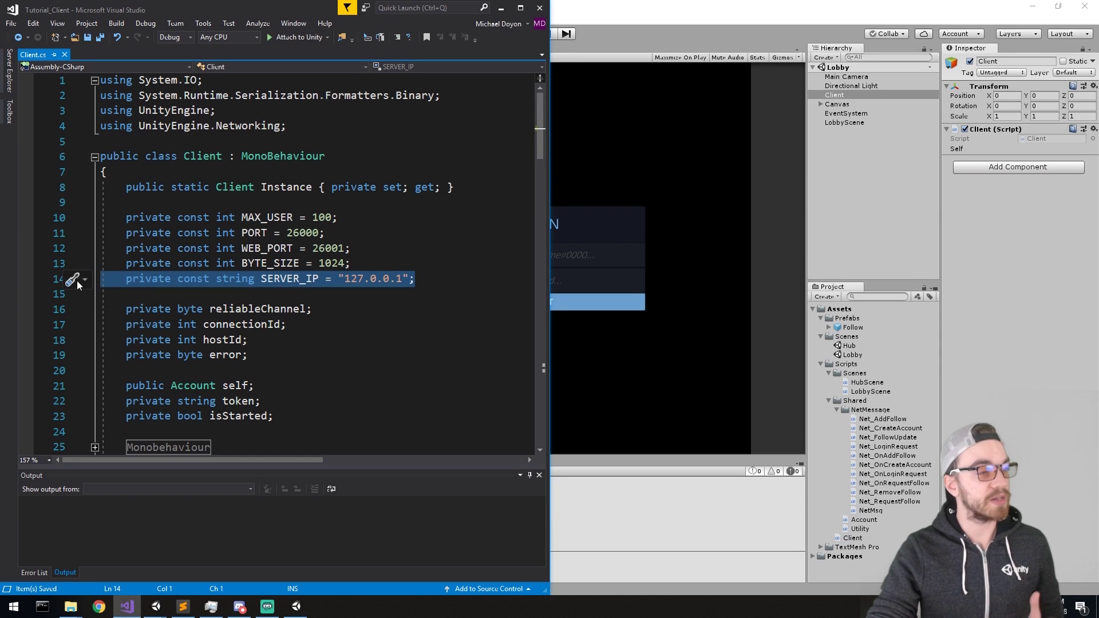
pyautogui.click(359, 277)
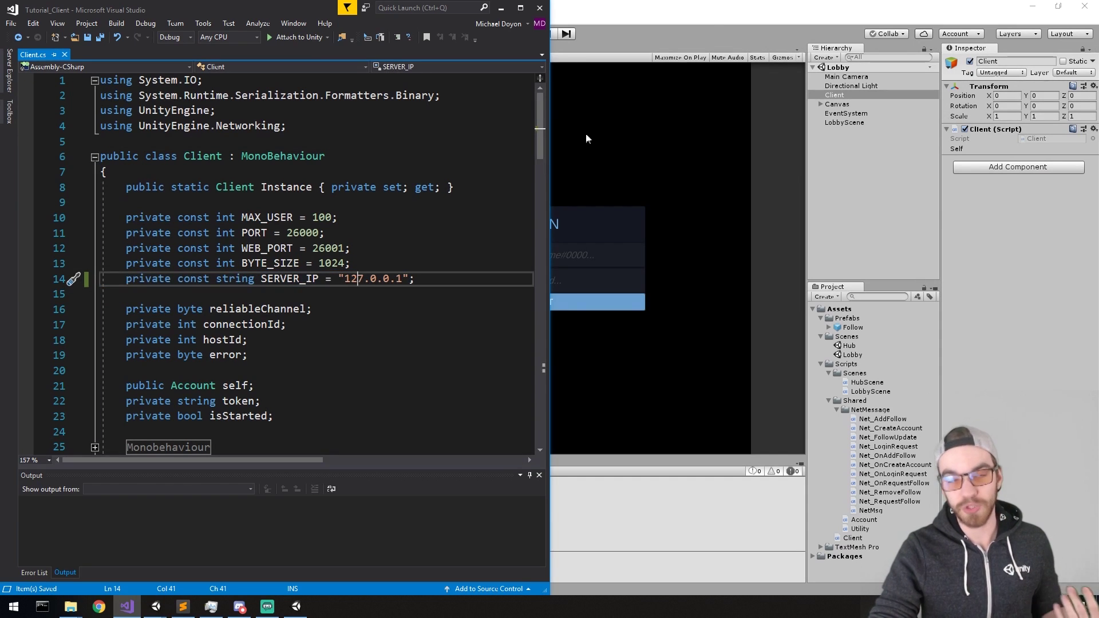
# Switch to the Unity client project, run the Lobby scene and check the console for the server connection messages
pyautogui.click(558, 114)
pyautogui.click(529, 34)
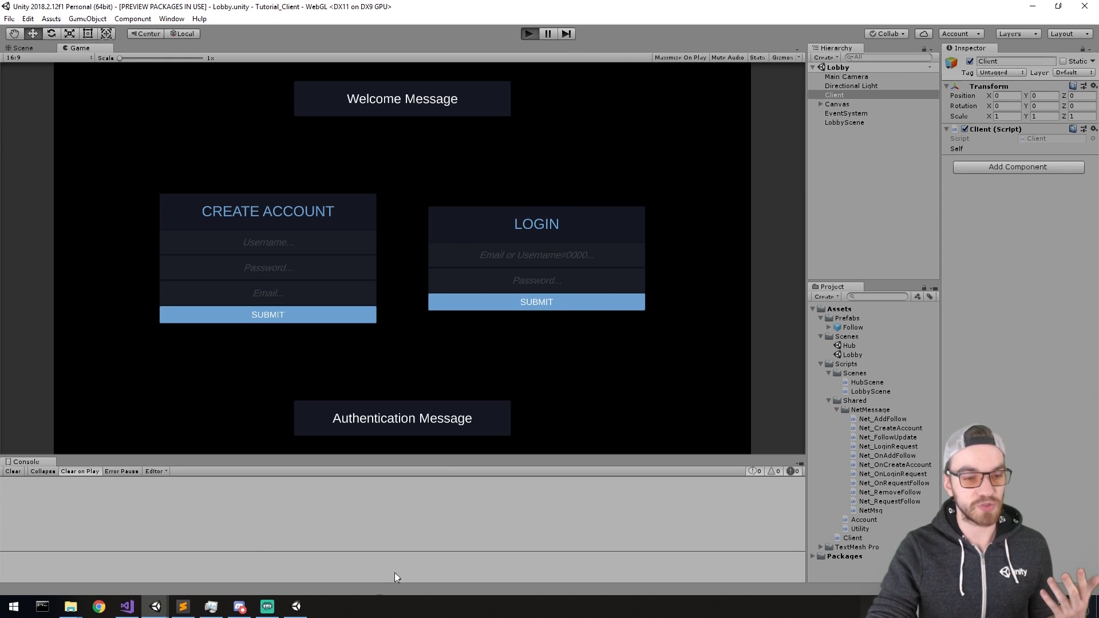
pyautogui.moveTo(296, 605)
pyautogui.click(140, 524)
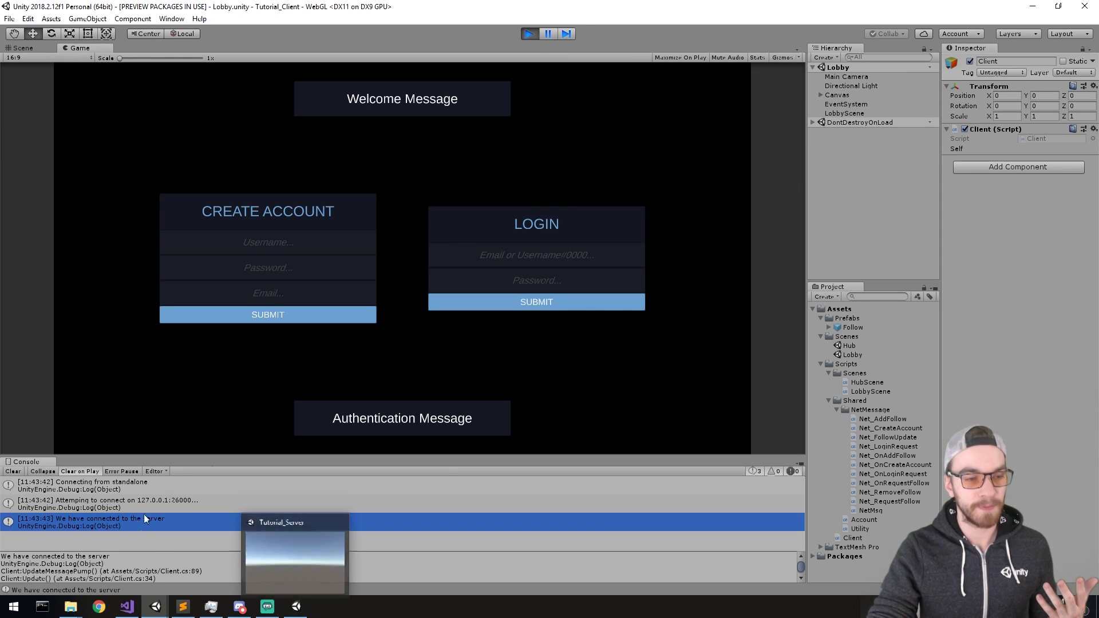
# Stop the client's play mode and close the running Tutorial_Server application
pyautogui.click(529, 33)
pyautogui.click(297, 611)
pyautogui.rightClick(300, 609)
pyautogui.click(279, 584)
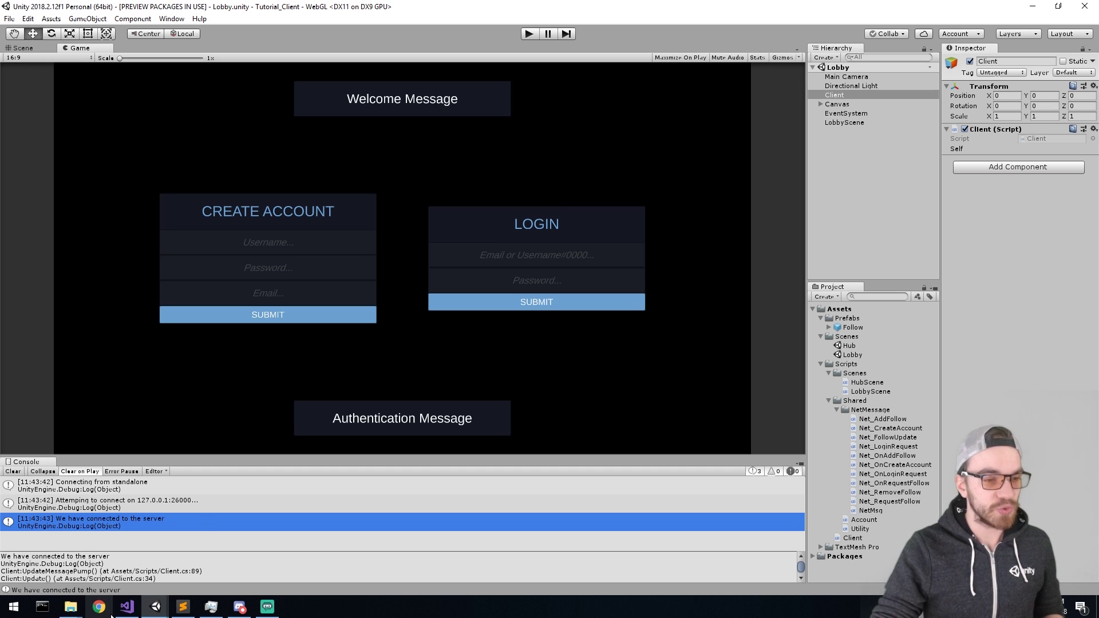
pyautogui.click(43, 608)
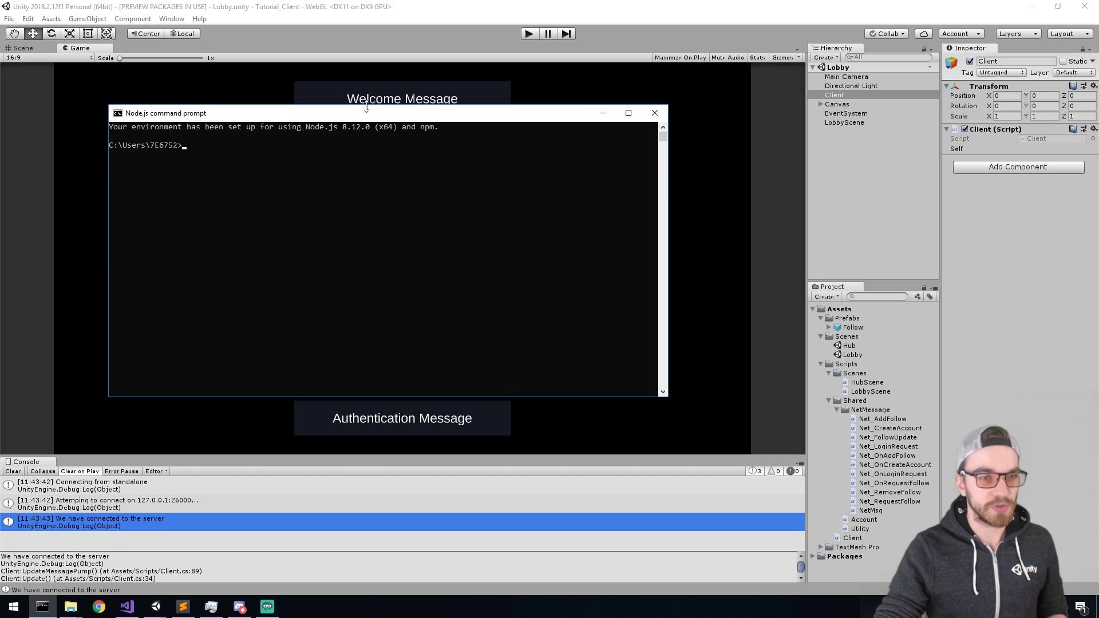
pyautogui.moveTo(366, 106); pyautogui.dragTo(461, 149)
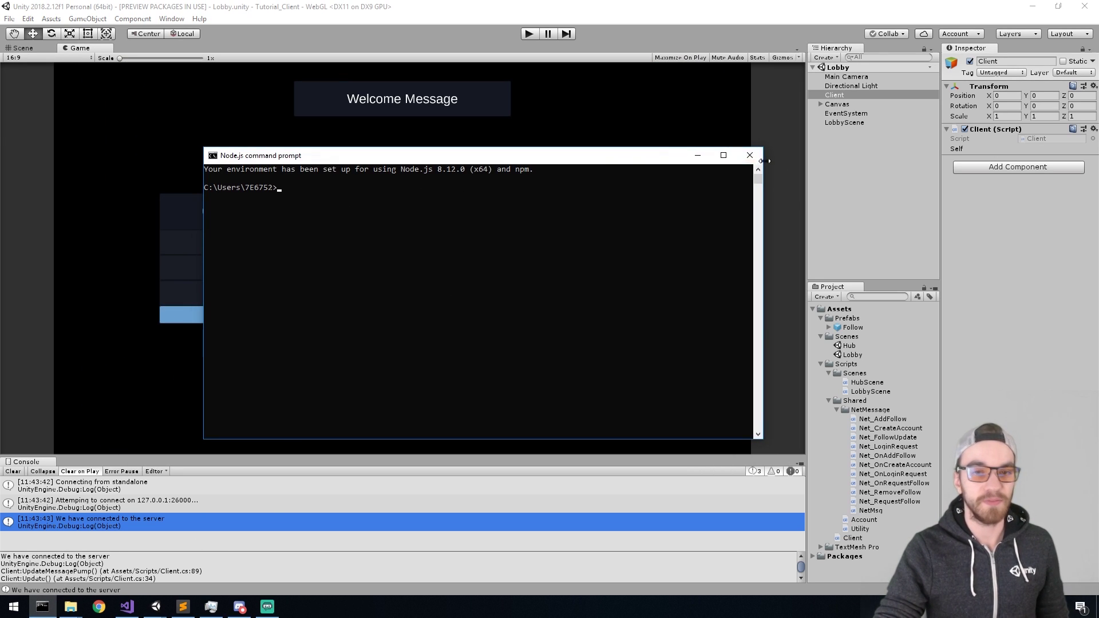
pyautogui.click(750, 155)
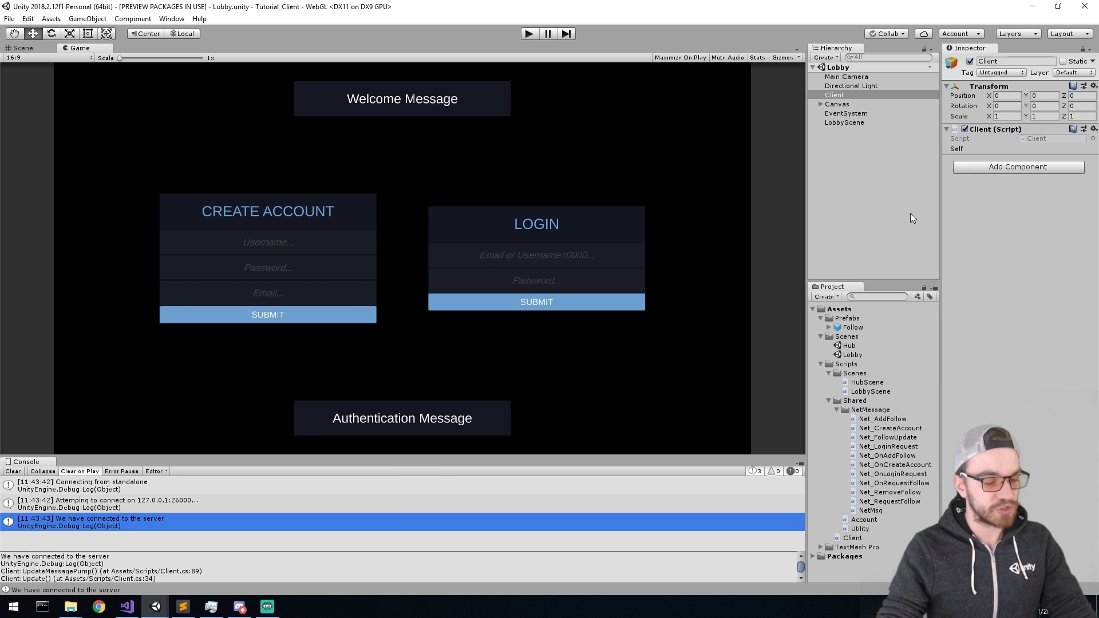
# Open the Windows Command Prompt and run ipconfig to look up the computer's network addresses
pyautogui.press('super')
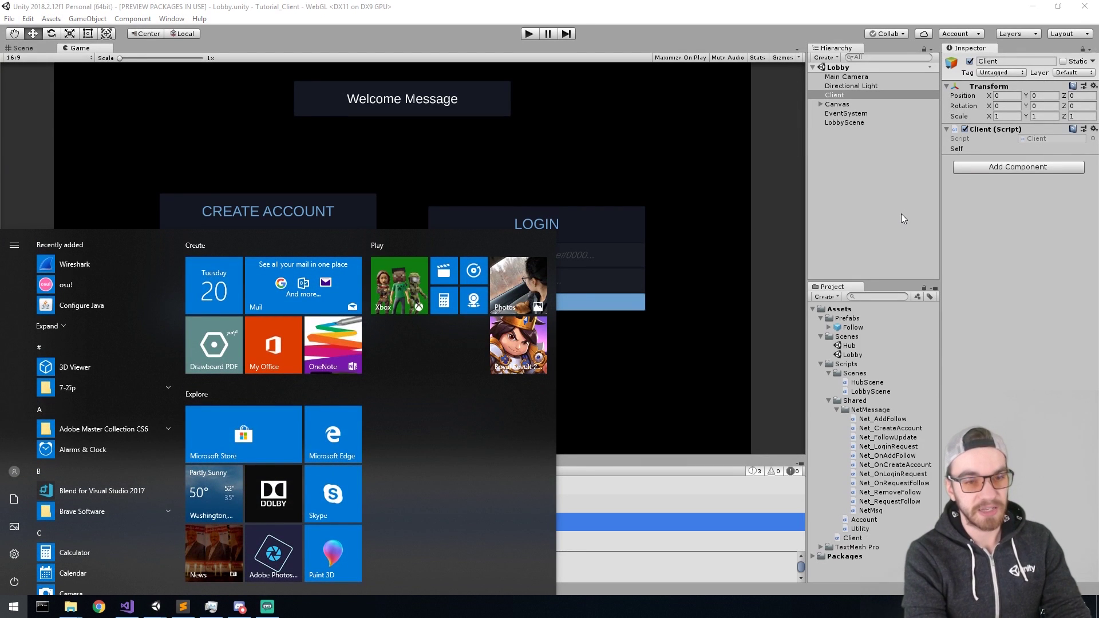
pyautogui.write('cmd')
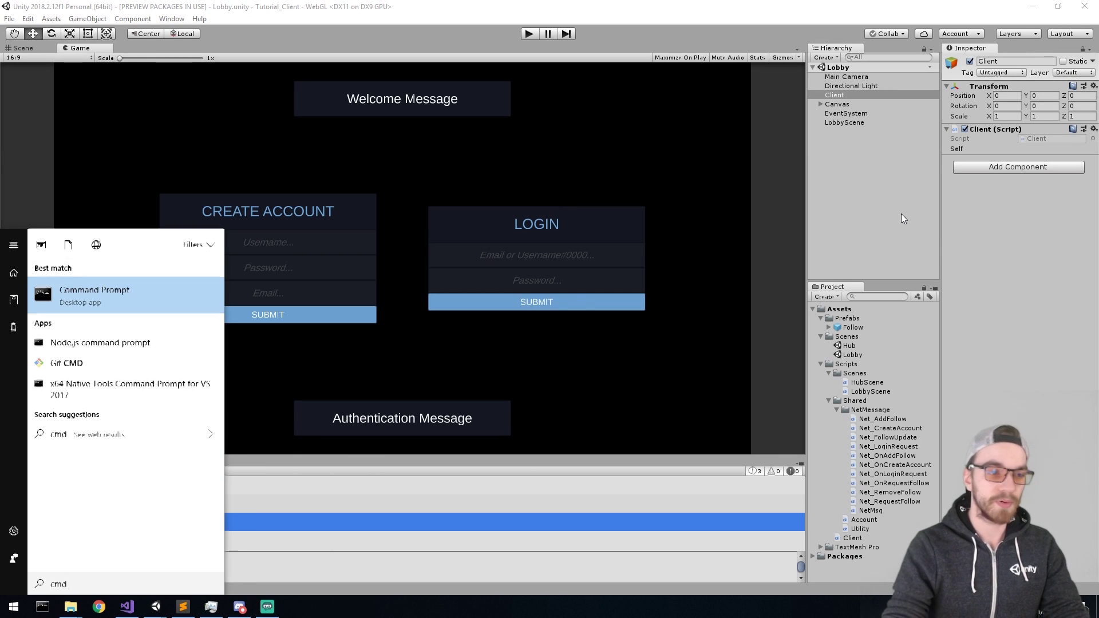
pyautogui.press('Return')
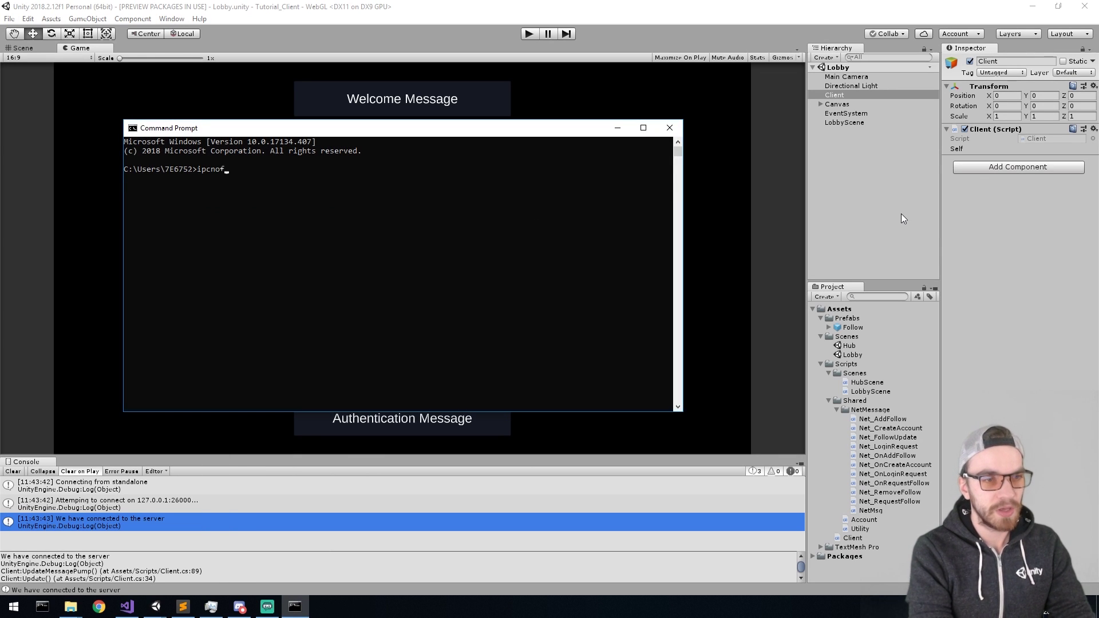
pyautogui.write('ipcnofi')
pyautogui.press('BackSpace')
pyautogui.press('BackSpace')
pyautogui.press('BackSpace')
pyautogui.press('BackSpace')
pyautogui.press('BackSpace')
pyautogui.press('BackSpace')
pyautogui.press('BackSpace')
pyautogui.write('ipconfig')
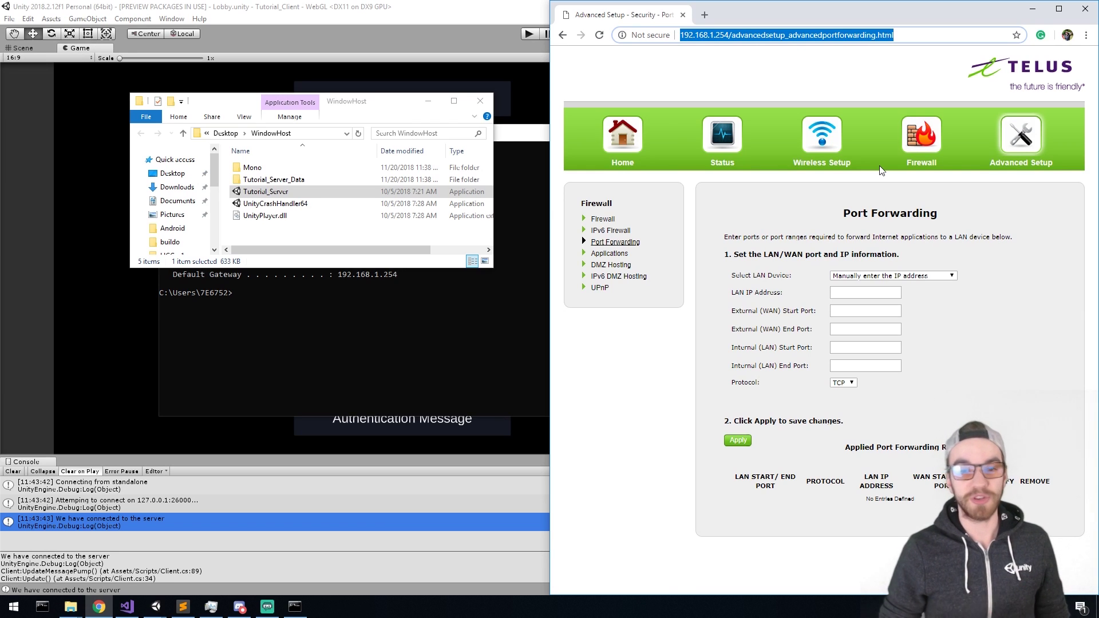
pyautogui.click(857, 312)
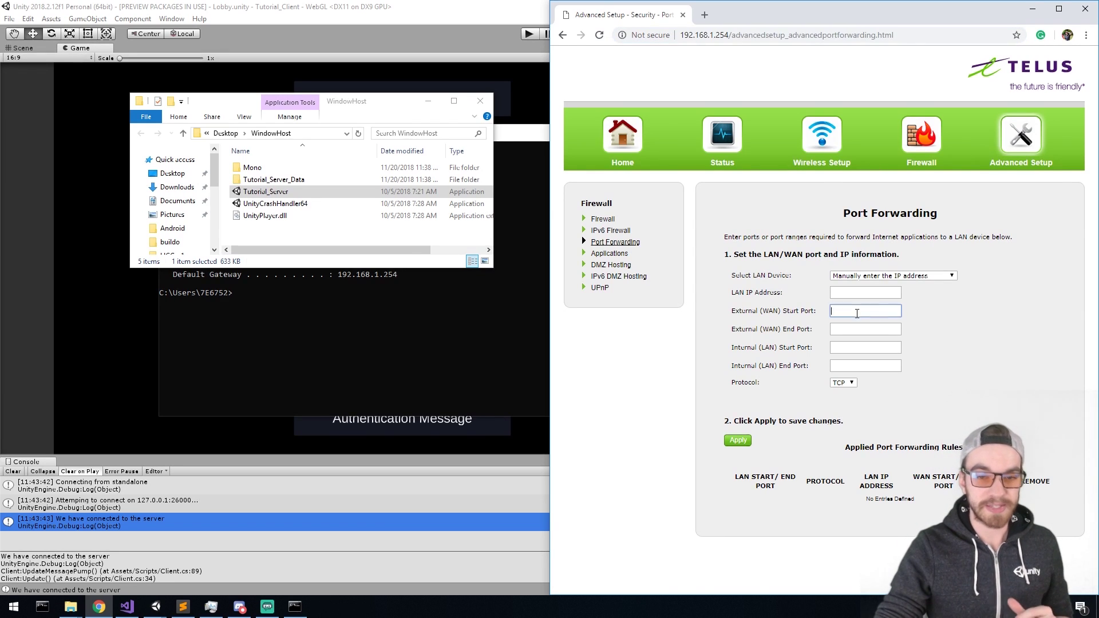
pyautogui.click(853, 348)
pyautogui.click(843, 312)
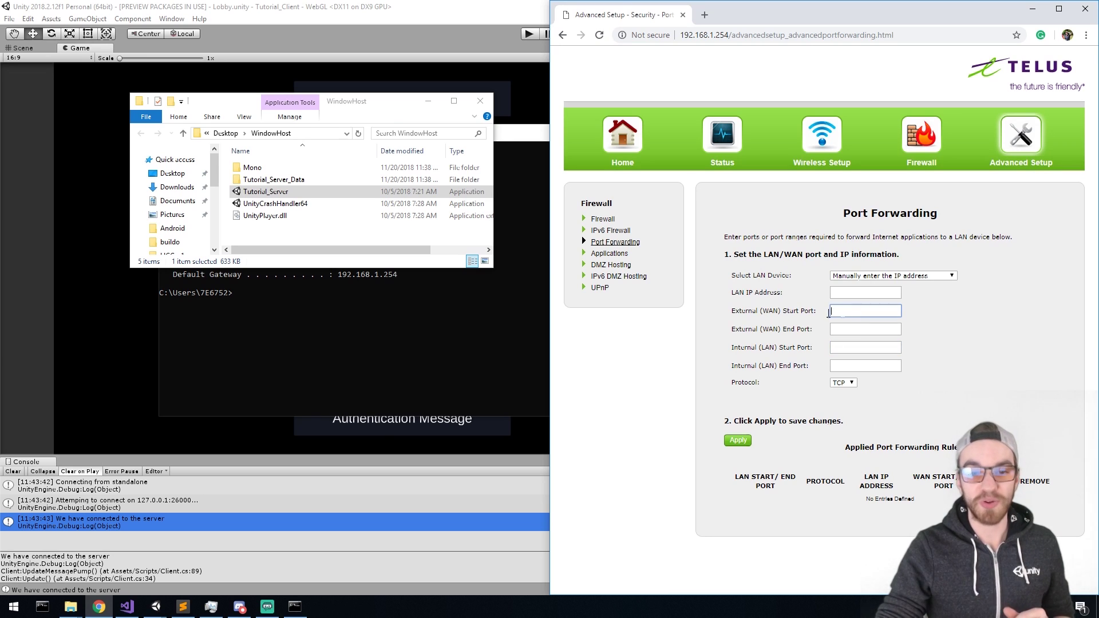
pyautogui.doubleClick(768, 311)
pyautogui.doubleClick(767, 347)
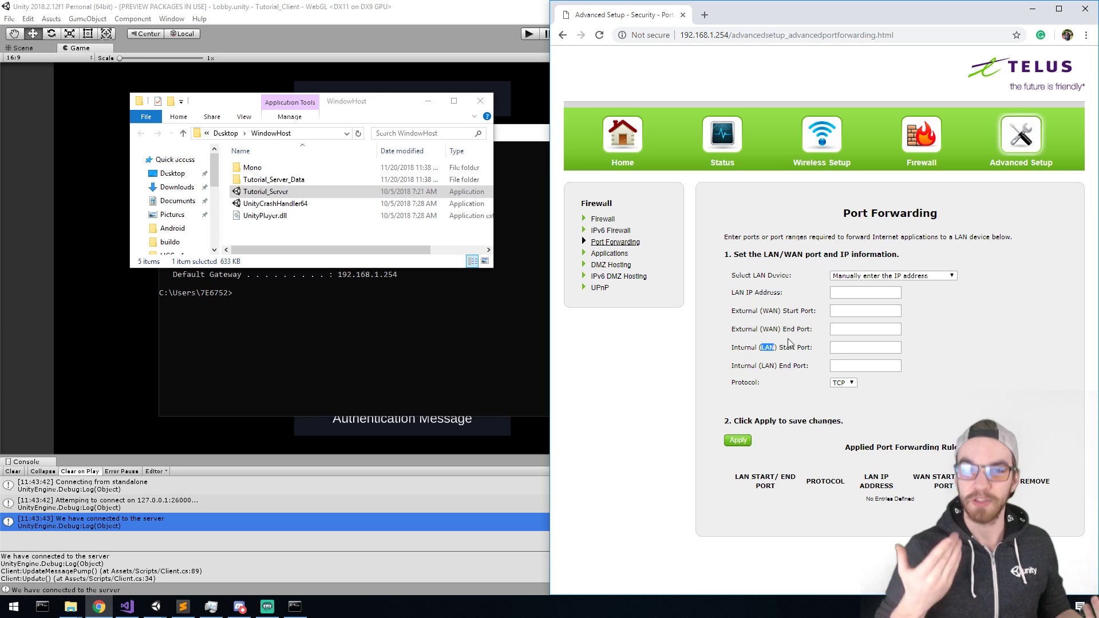
# Set the external and internal start and end ports of the port forwarding rule to 26000
pyautogui.click(880, 314)
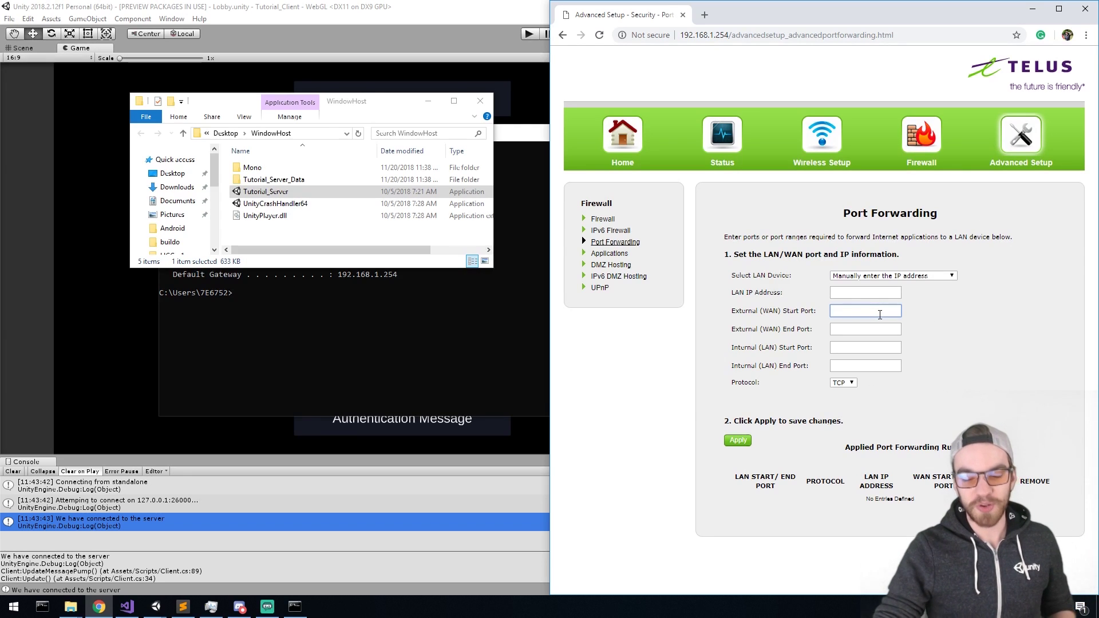
pyautogui.write('26')
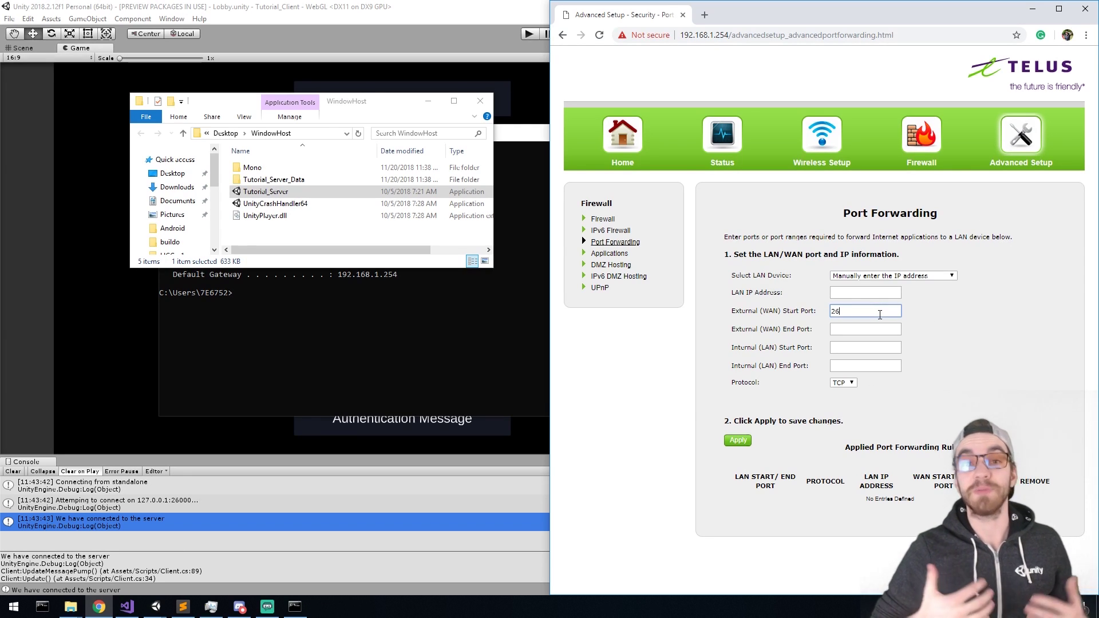
pyautogui.write('000')
pyautogui.hotkey('ctrl', 'a')
pyautogui.hotkey('ctrl', 'c')
pyautogui.click(855, 329)
pyautogui.hotkey('ctrl', 'v')
pyautogui.click(850, 347)
pyautogui.hotkey('ctrl', 'v')
pyautogui.click(847, 364)
pyautogui.hotkey('ctrl', 'v')
# Check the PORT constant in Client.cs, and set both the external and internal end ports of the forwarding rule to 26001
pyautogui.click(127, 606)
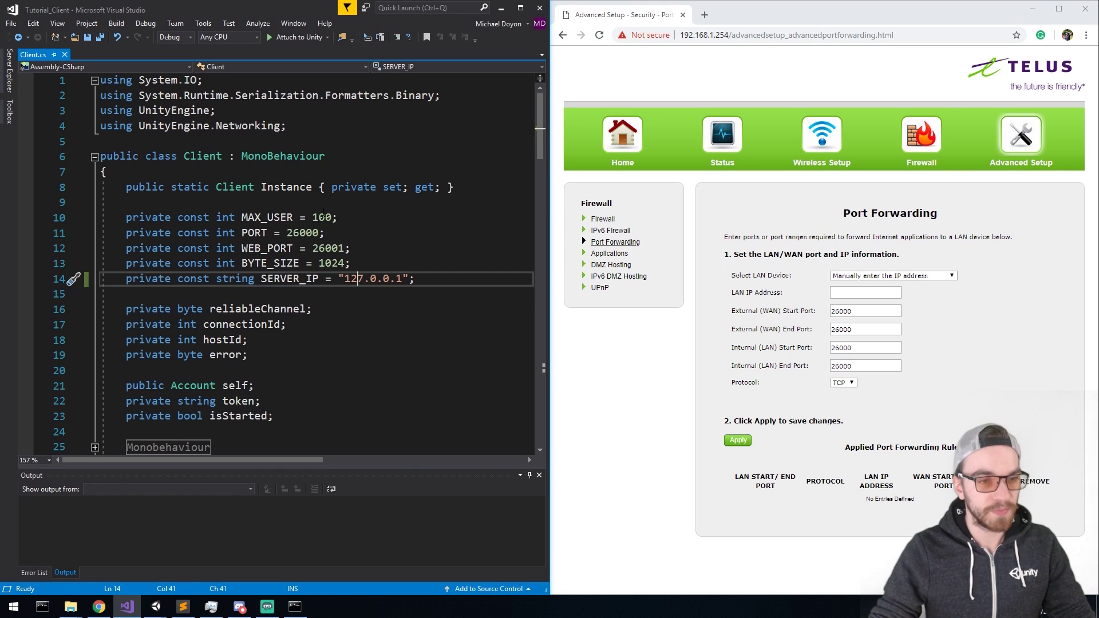
pyautogui.moveTo(324, 232); pyautogui.dragTo(101, 233)
pyautogui.click(897, 328)
pyautogui.press('BackSpace')
pyautogui.write('1')
pyautogui.click(856, 365)
pyautogui.press('BackSpace')
pyautogui.write('1')
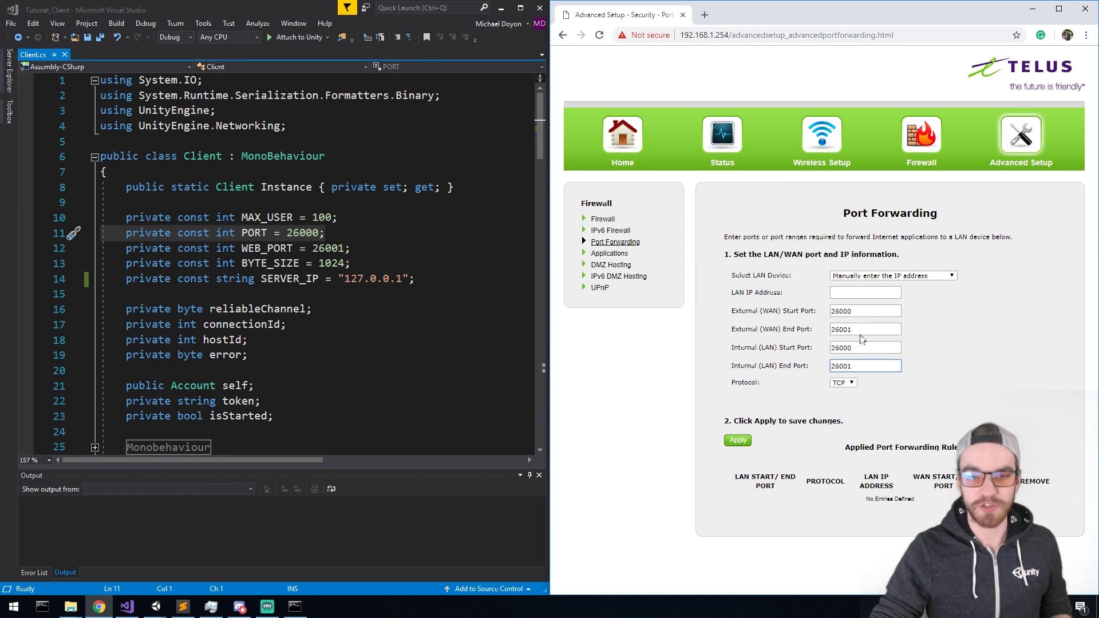
# Choose the protocol for the port forwarding rule
pyautogui.doubleClick(860, 314)
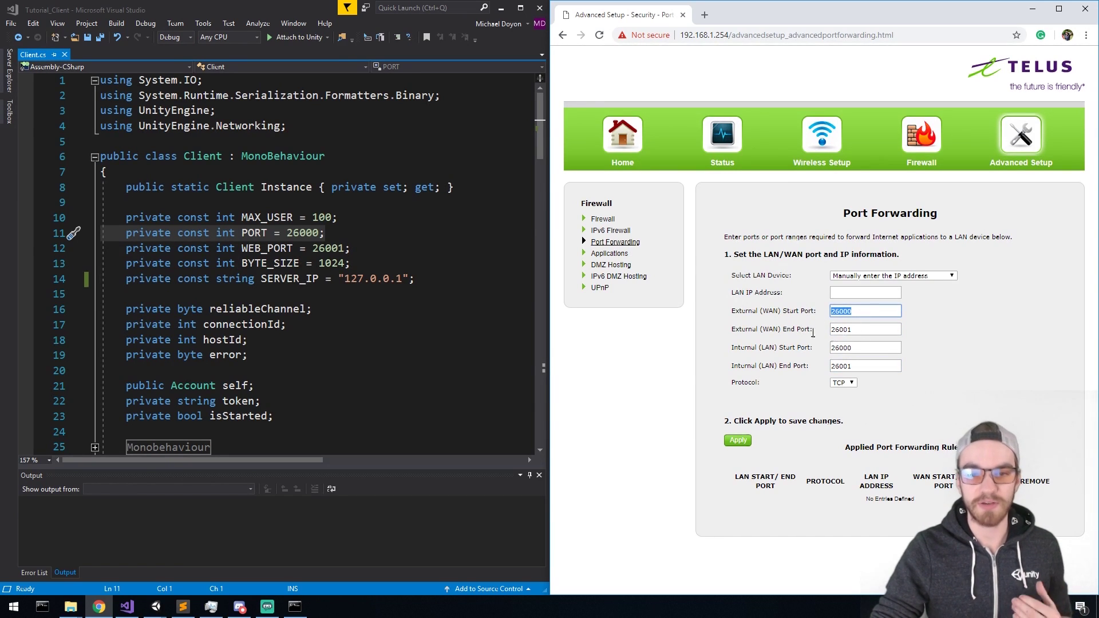
pyautogui.click(966, 332)
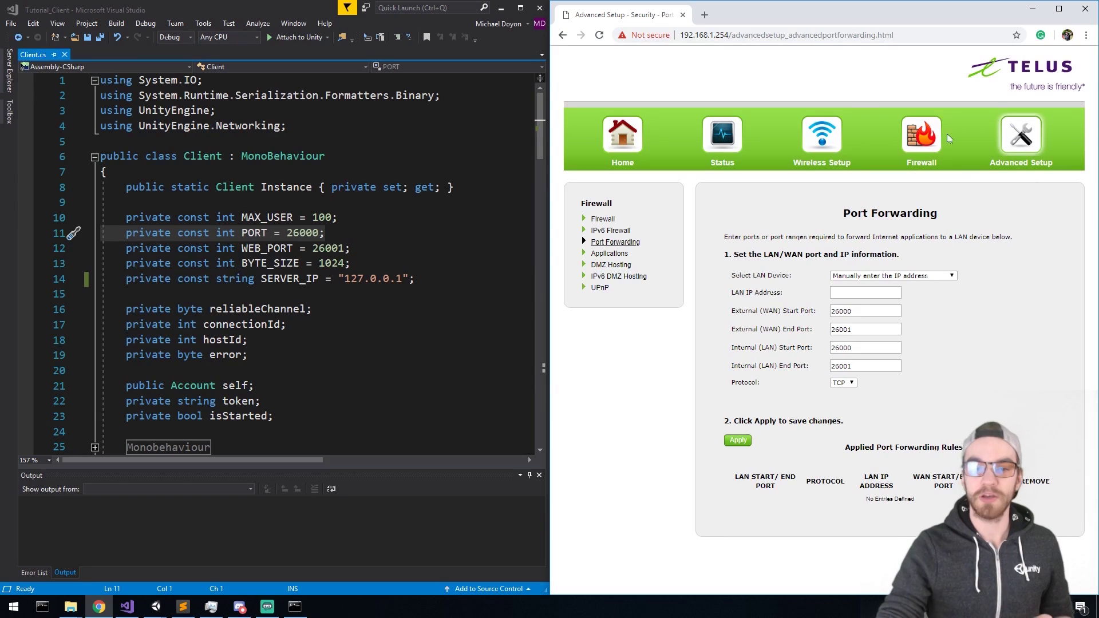
pyautogui.click(844, 383)
pyautogui.click(841, 399)
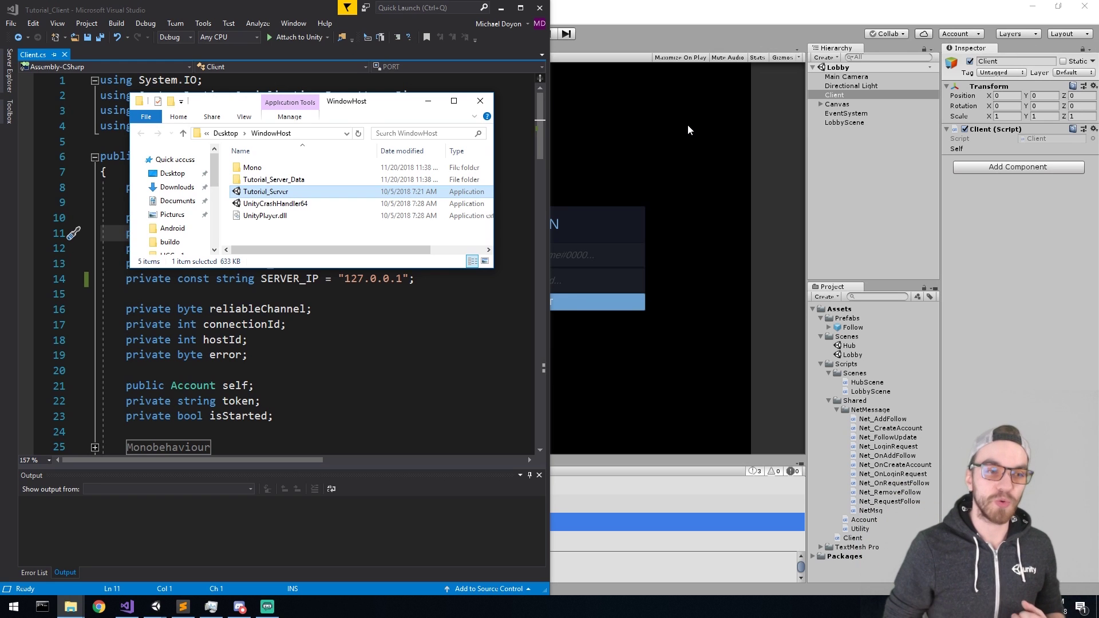
# Switch back to the Tutorial_Client project in Unity and clear the object selection
pyautogui.click(846, 225)
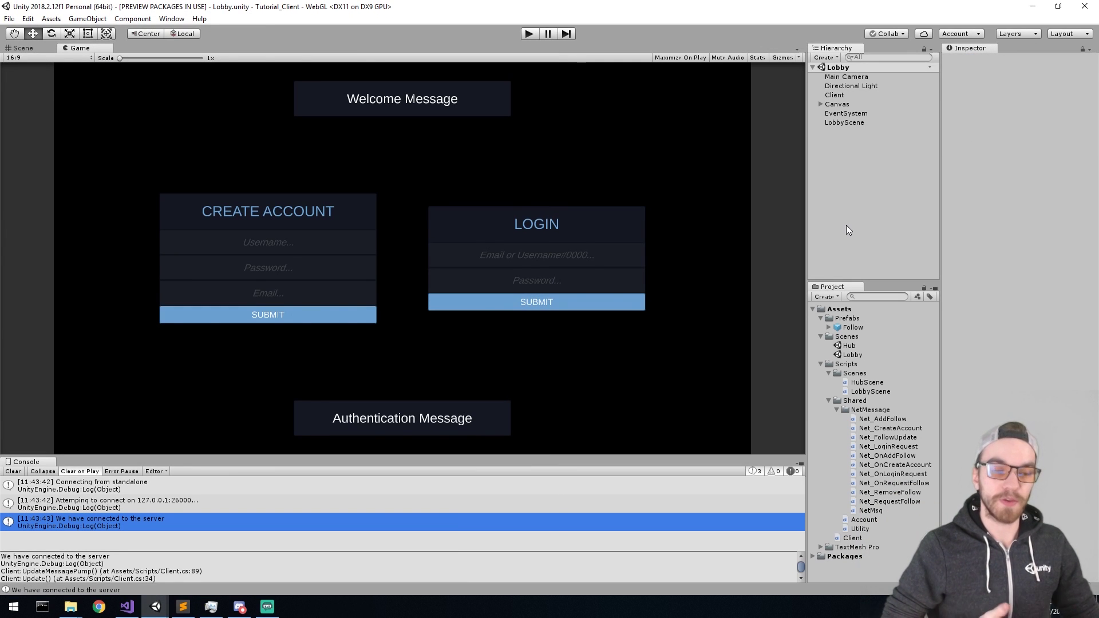
# Open Windows Defender Firewall with Advanced Security and close the basic firewall window
pyautogui.press('super')
pyautogui.write('fire')
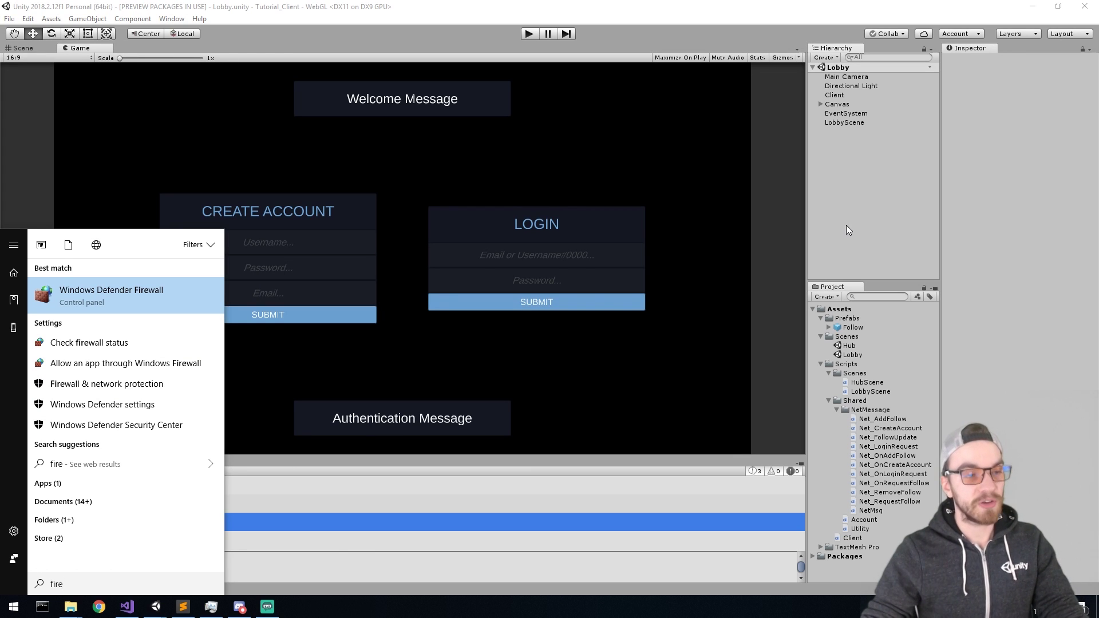
pyautogui.click(135, 296)
pyautogui.moveTo(658, 165); pyautogui.dragTo(505, 109)
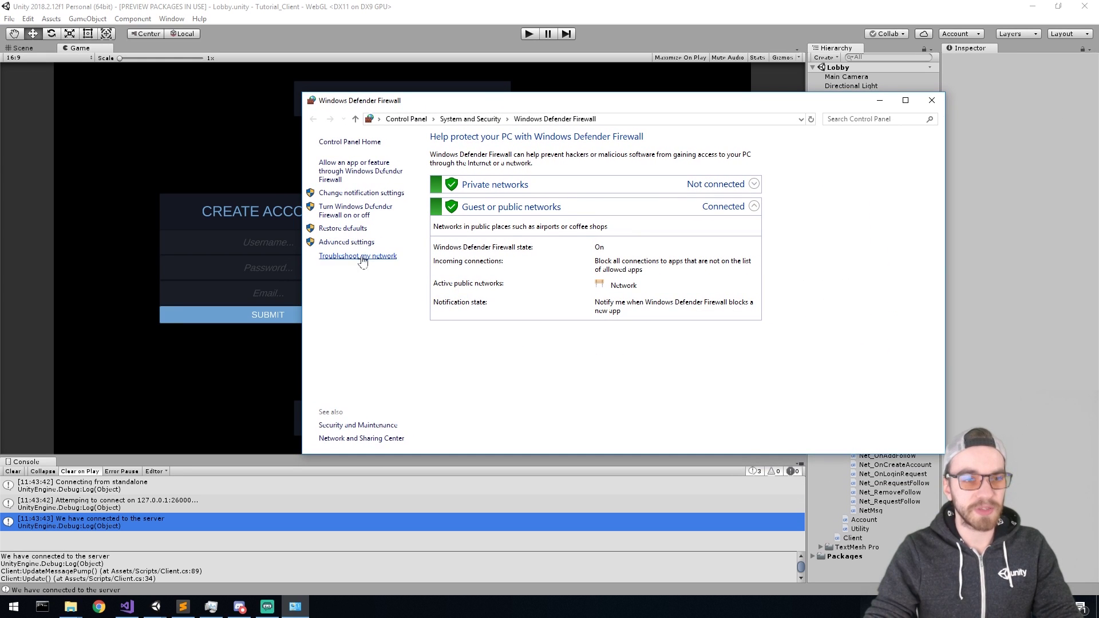
pyautogui.click(345, 242)
pyautogui.doubleClick(406, 69)
pyautogui.moveTo(406, 68); pyautogui.dragTo(496, 84)
pyautogui.click(932, 100)
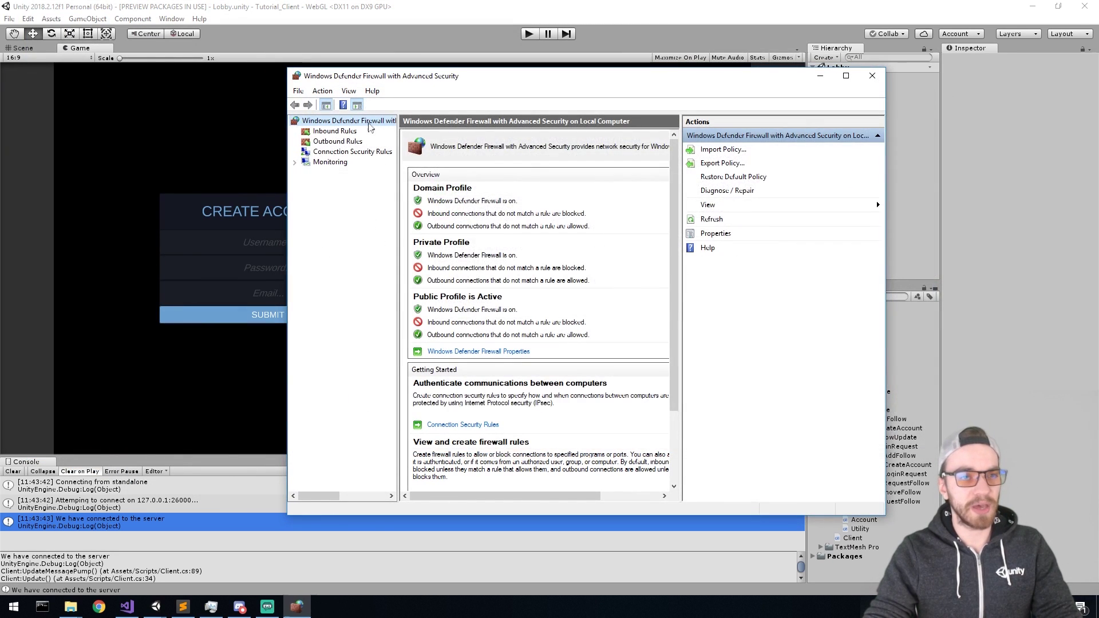
# Start a new inbound firewall rule of the Program type
pyautogui.click(339, 132)
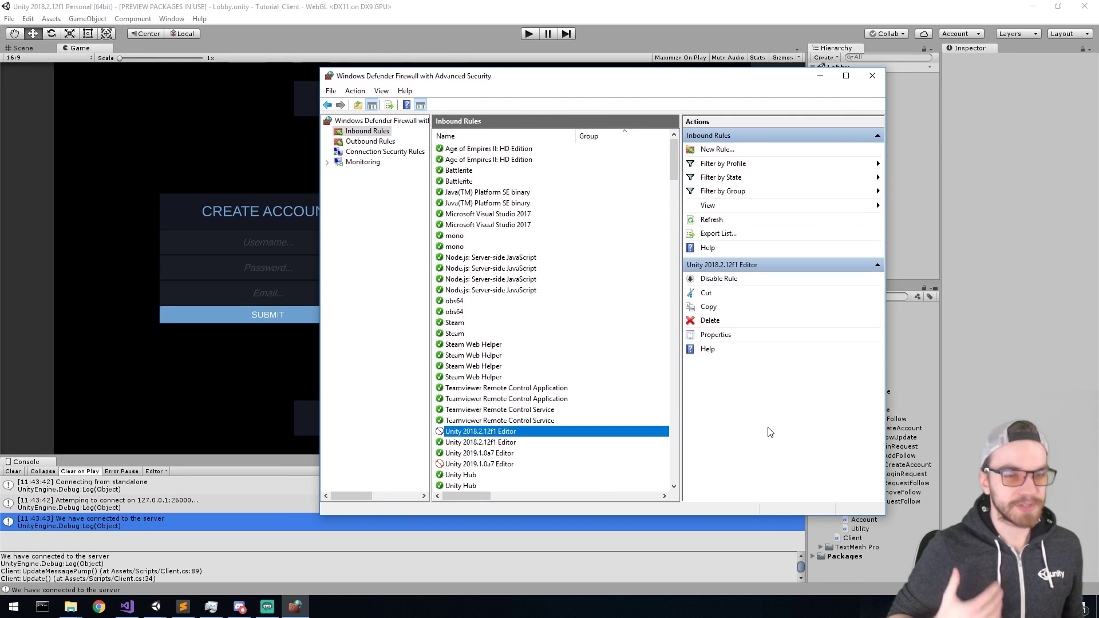
pyautogui.moveTo(674, 79); pyautogui.dragTo(615, 65)
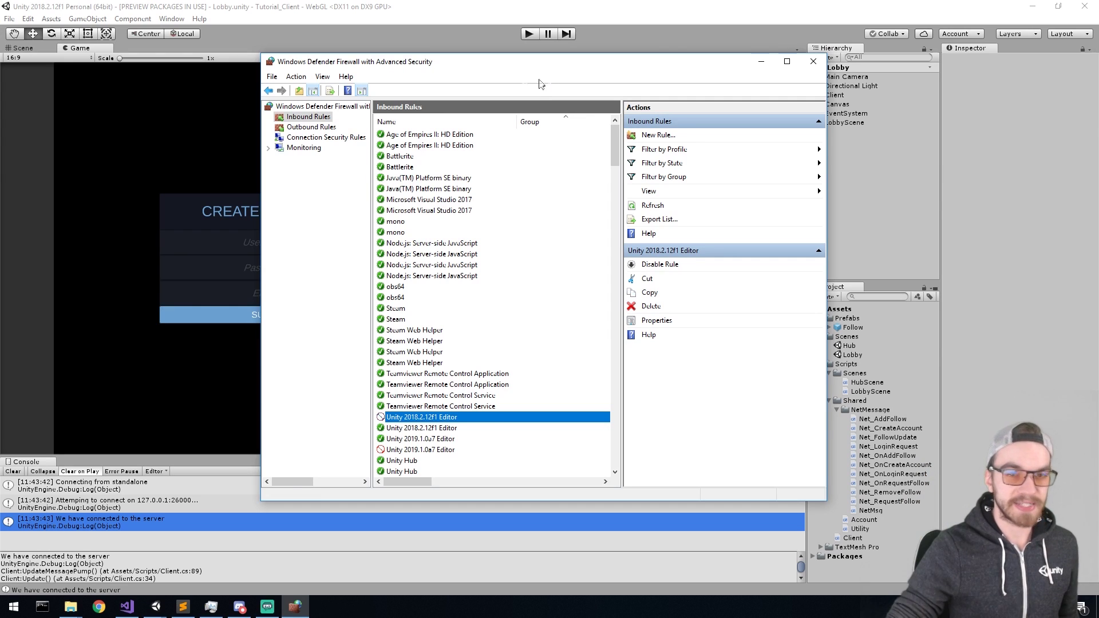
pyautogui.click(652, 136)
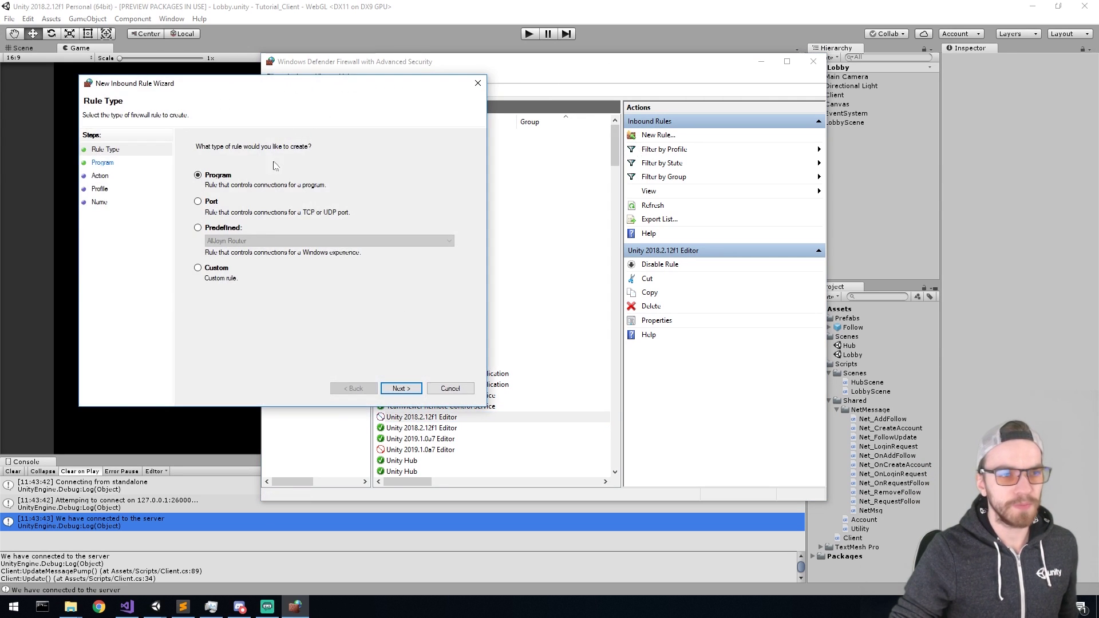
pyautogui.moveTo(258, 85); pyautogui.dragTo(454, 90)
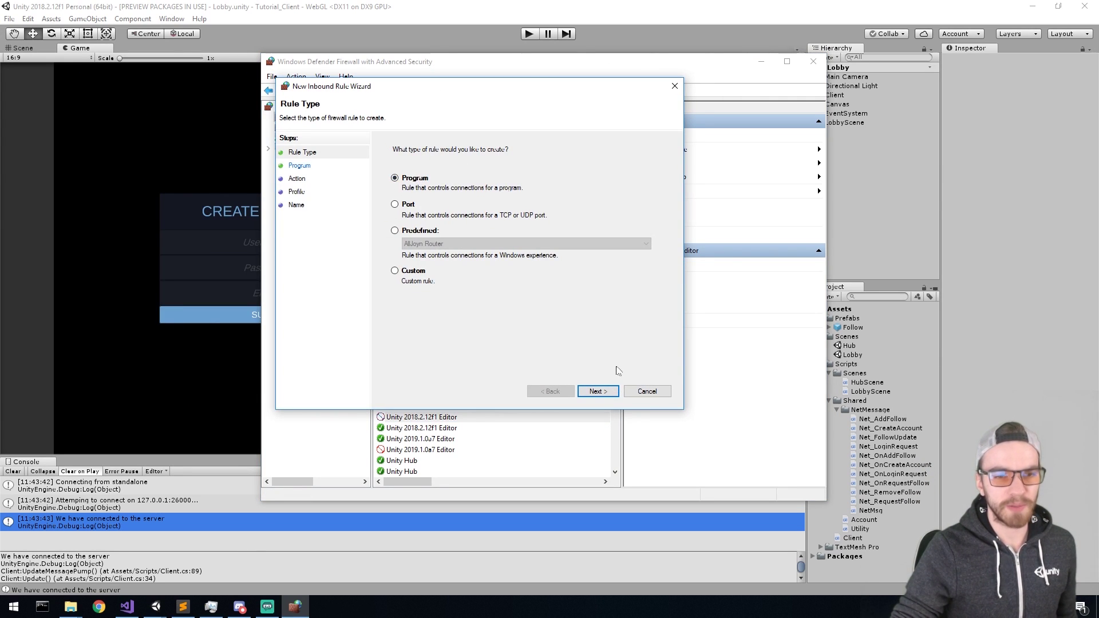
pyautogui.click(598, 391)
# Set the inbound rule's program path to Tutorial_Server.exe in the WindowHost folder on the Desktop
pyautogui.click(643, 224)
pyautogui.moveTo(401, 104); pyautogui.dragTo(647, 173)
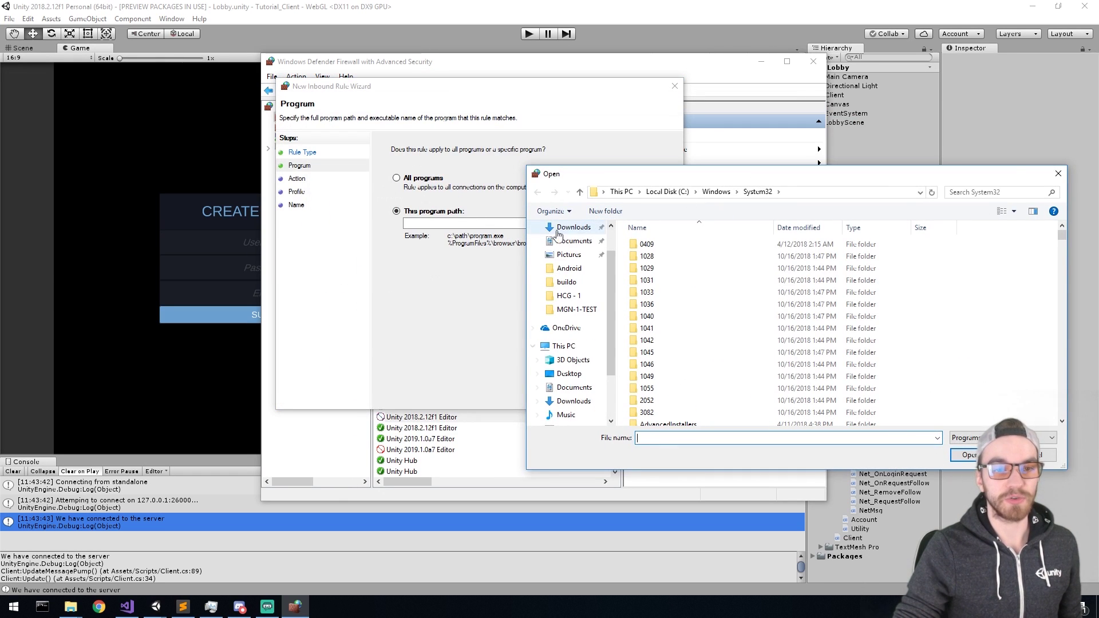
pyautogui.click(598, 373)
pyautogui.doubleClick(658, 388)
pyautogui.click(662, 268)
pyautogui.doubleClick(662, 267)
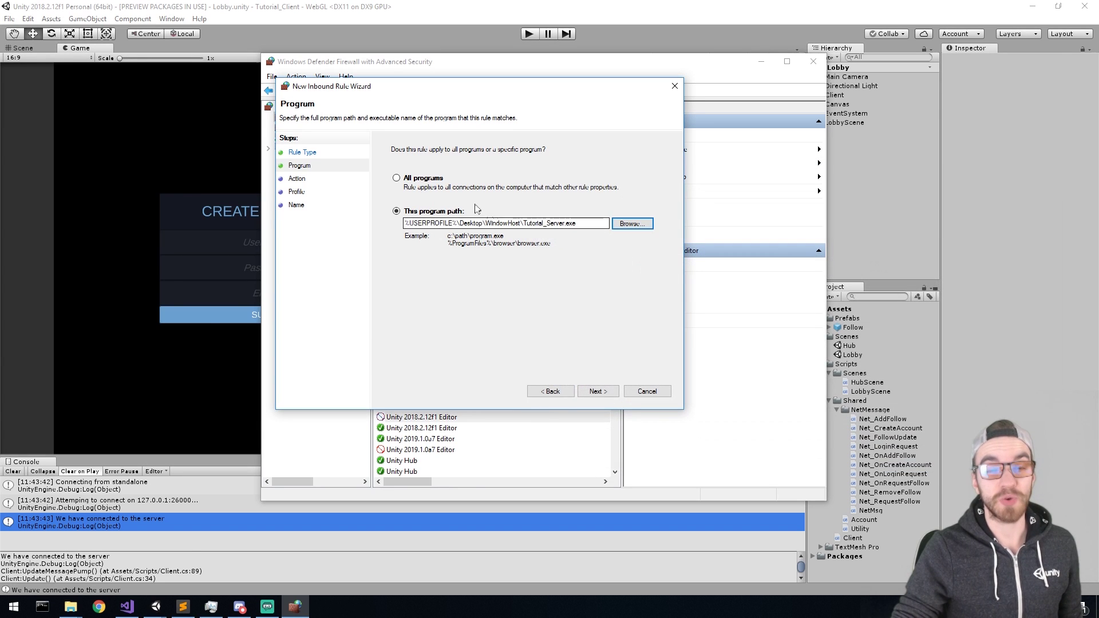
pyautogui.click(613, 390)
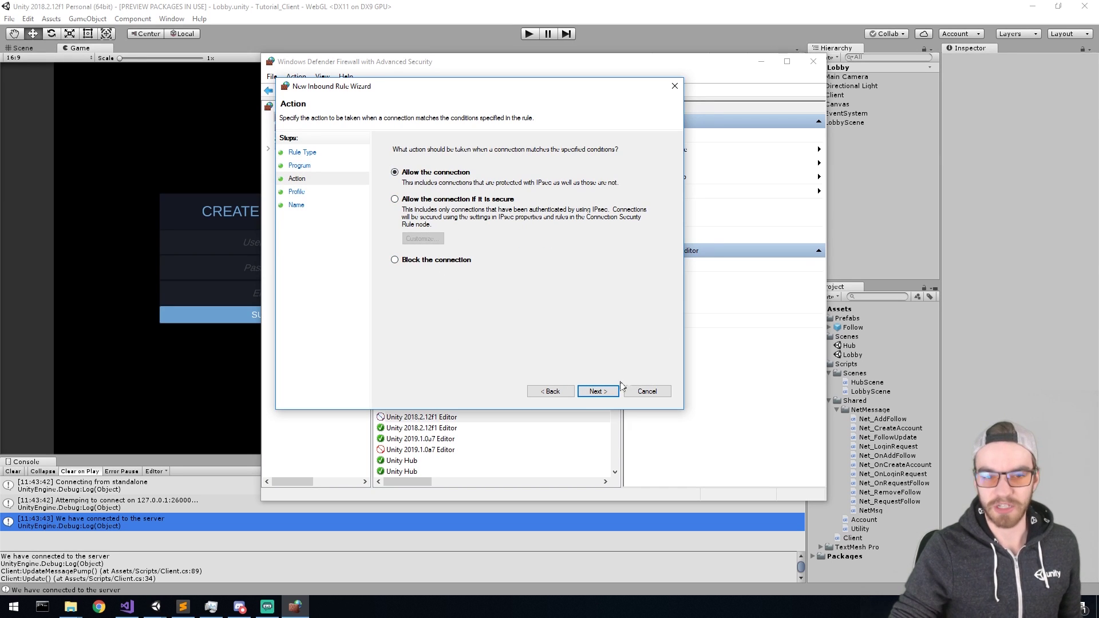
# Allow the connection on the Domain, Private and Public profiles, and finish the inbound rule with the name Tutorial_server.exe
pyautogui.click(598, 391)
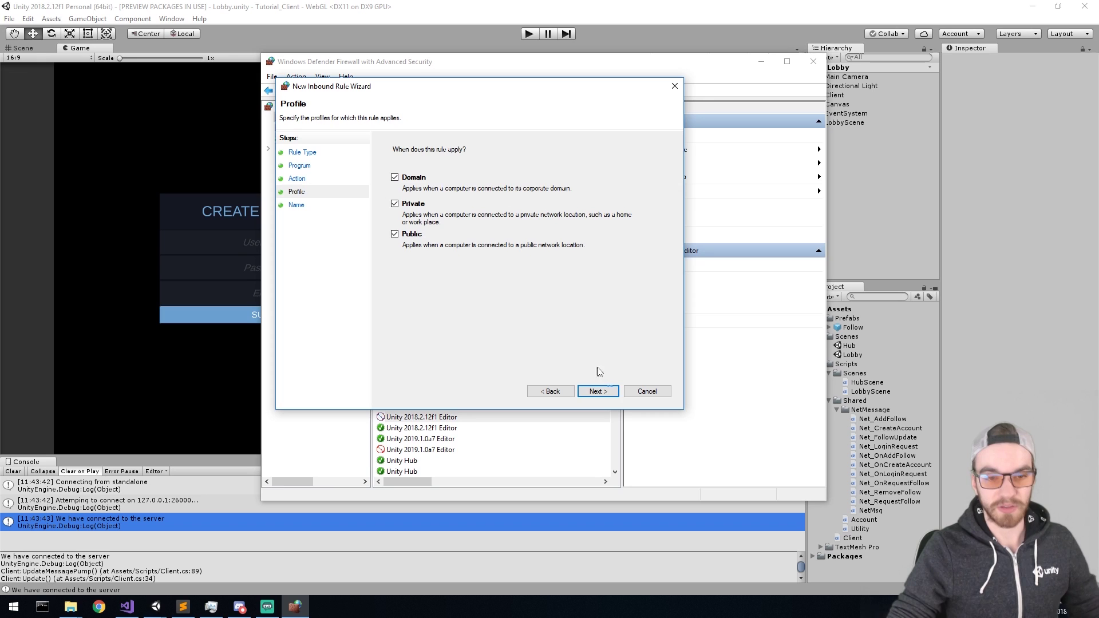
pyautogui.click(598, 390)
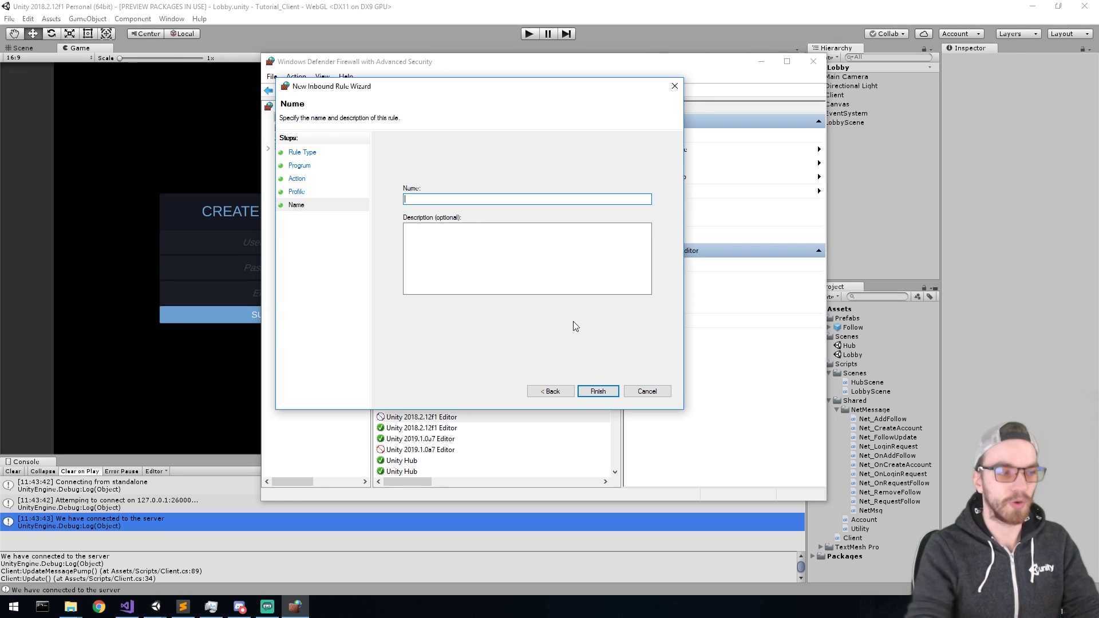
pyautogui.write('Tutorial_server.exe')
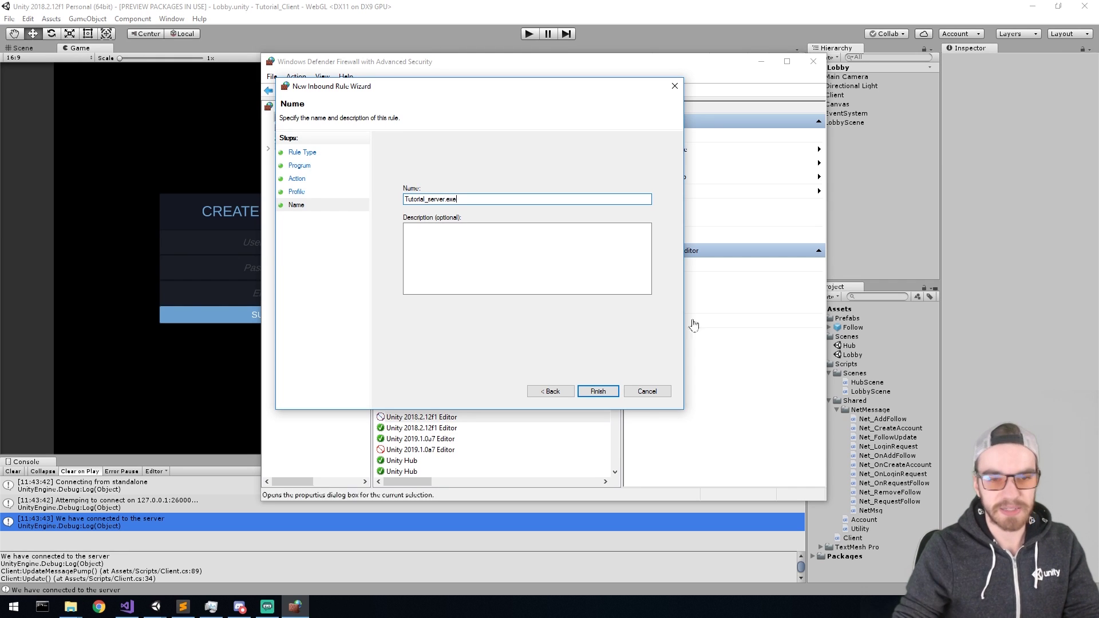
pyautogui.click(595, 394)
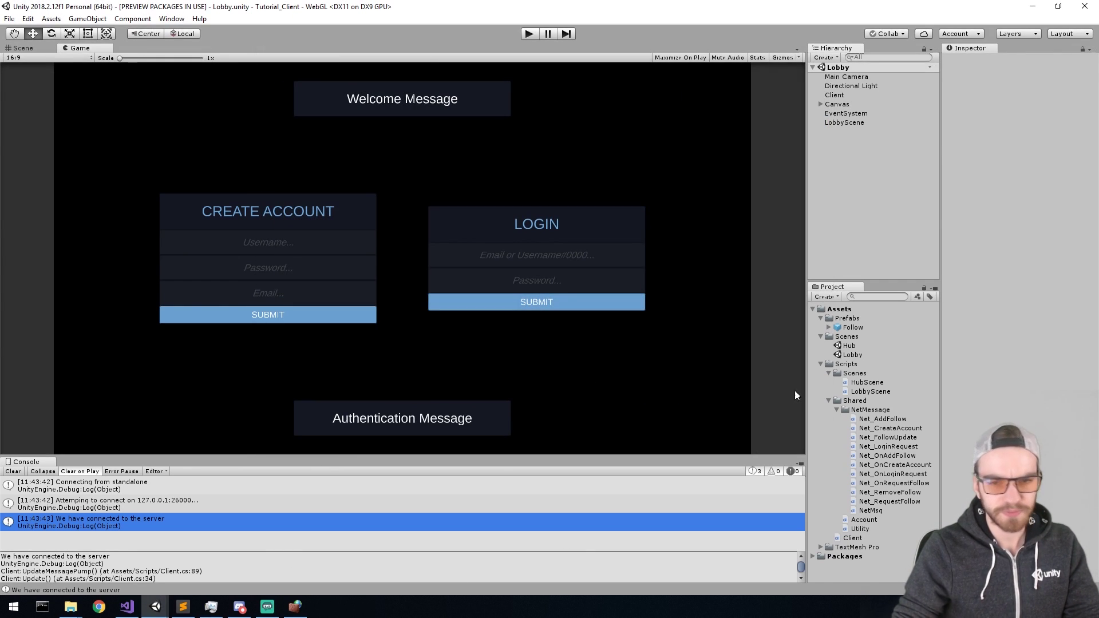
# Return to the firewall window and set the Tutorial_server.exe inbound rule's protocol type to UDP
pyautogui.click(294, 607)
pyautogui.click(431, 136)
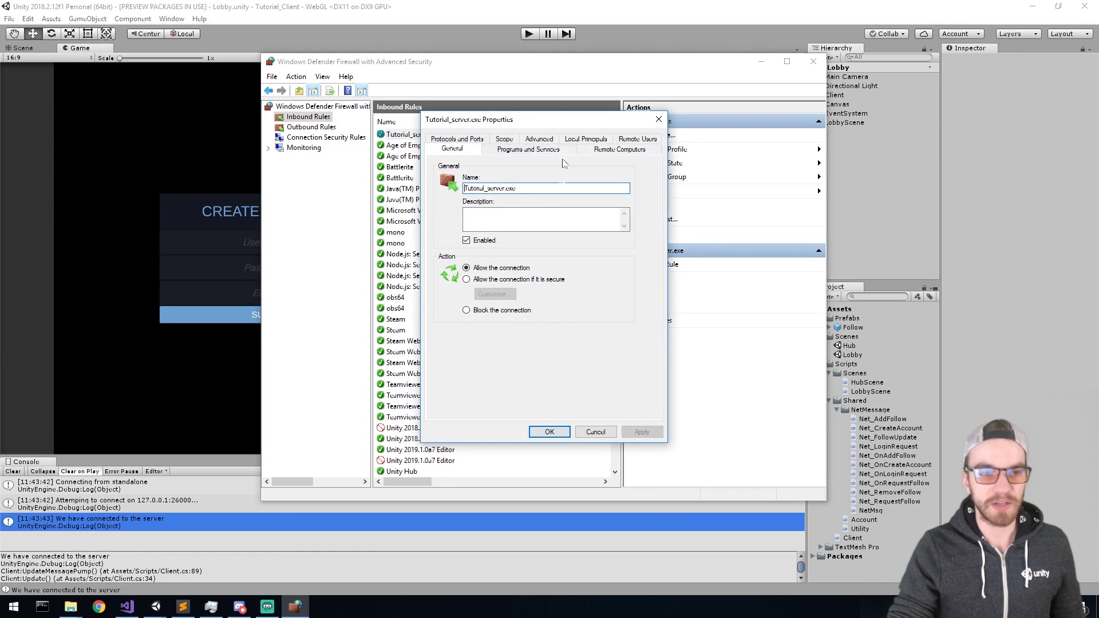
pyautogui.click(470, 146)
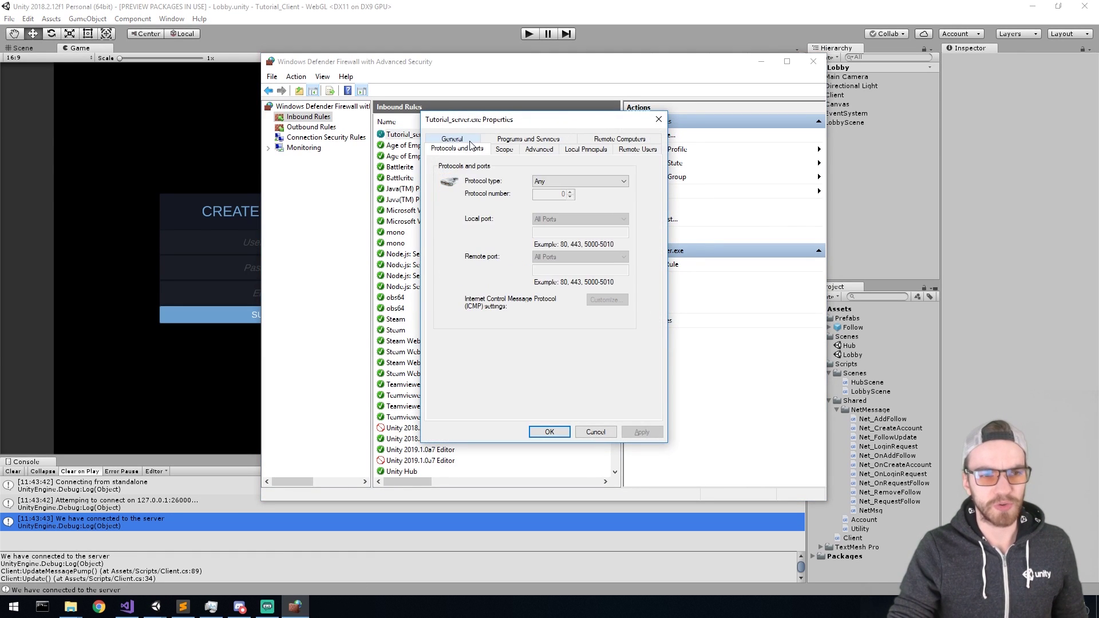
pyautogui.click(576, 182)
pyautogui.click(556, 236)
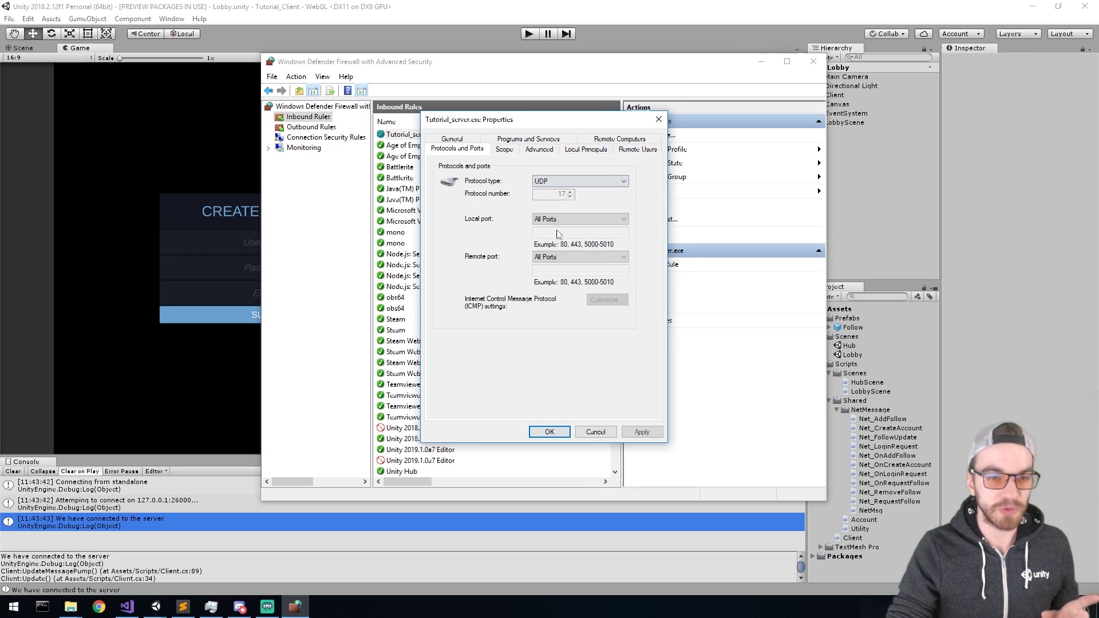
pyautogui.click(555, 221)
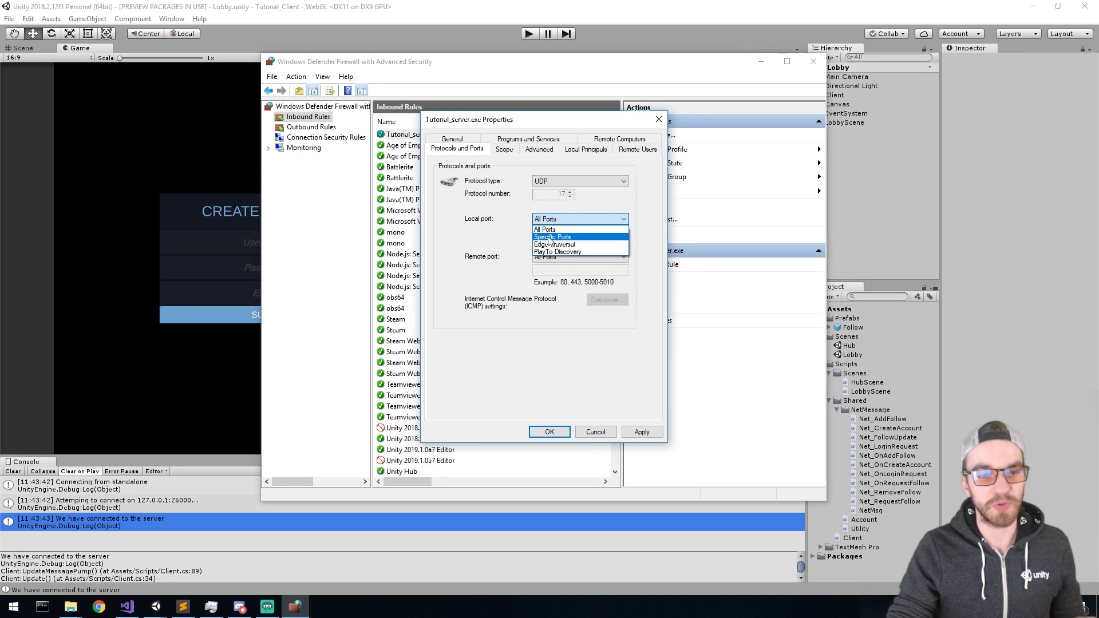
pyautogui.click(554, 237)
pyautogui.click(548, 233)
pyautogui.write('26')
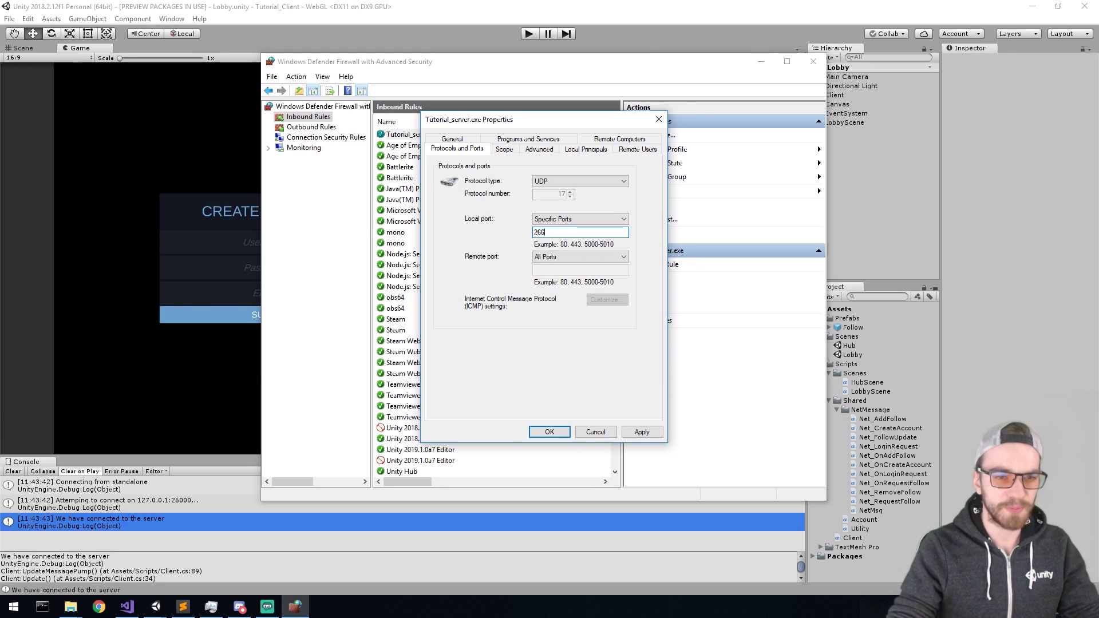
pyautogui.write('00-')
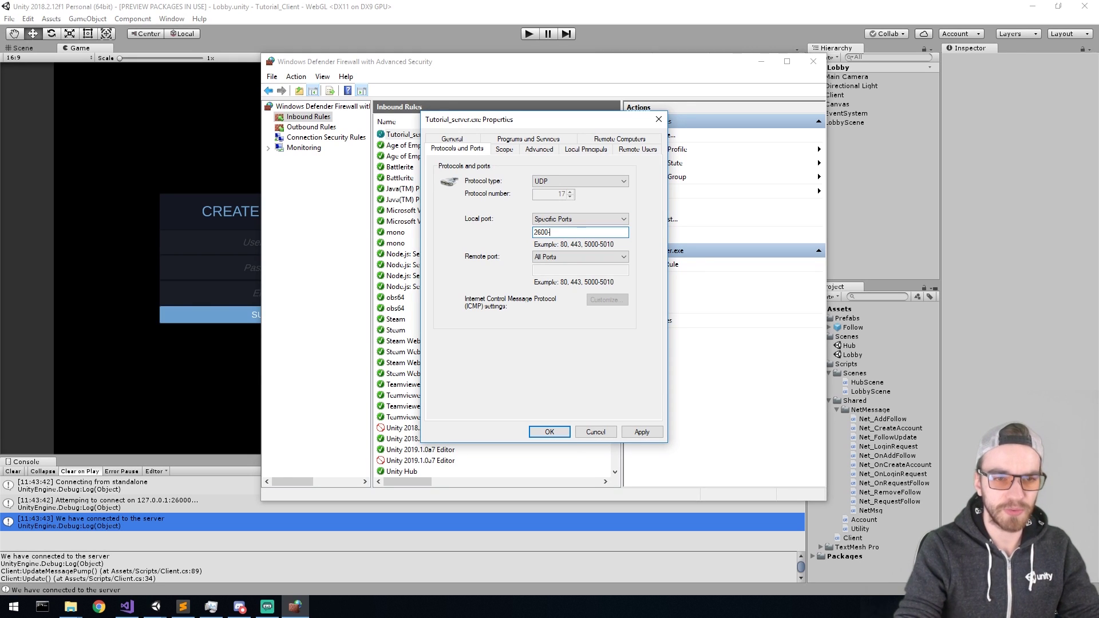
pyautogui.write('0-20660')
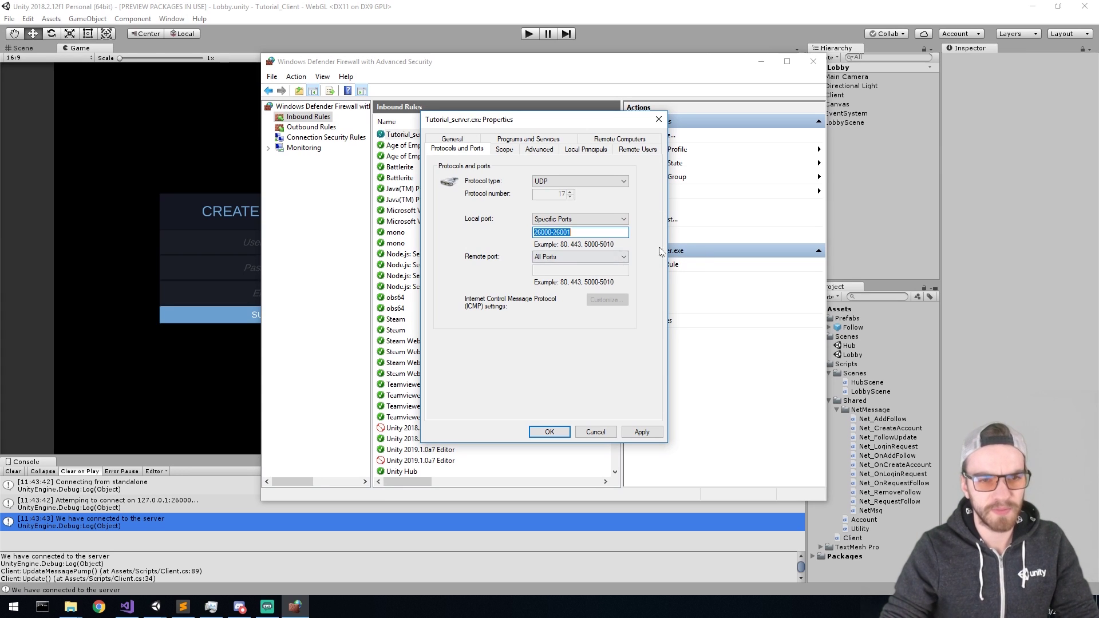
pyautogui.click(640, 433)
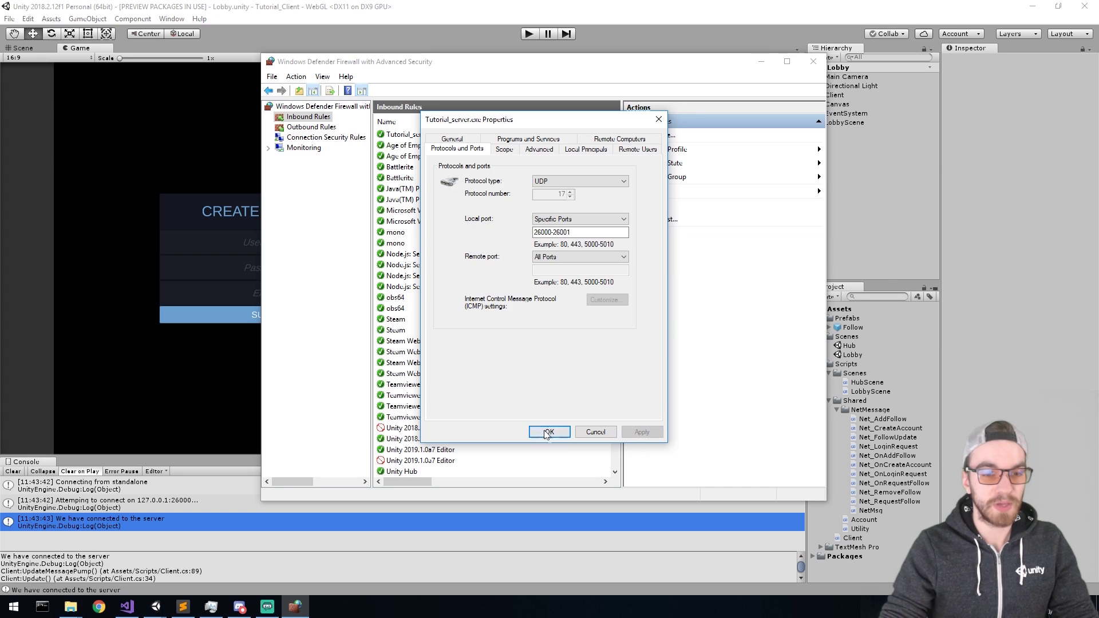
pyautogui.click(550, 432)
# Start a new outbound Program rule for Tutorial_Server.exe in the WindowHost folder on the Desktop
pyautogui.click(302, 128)
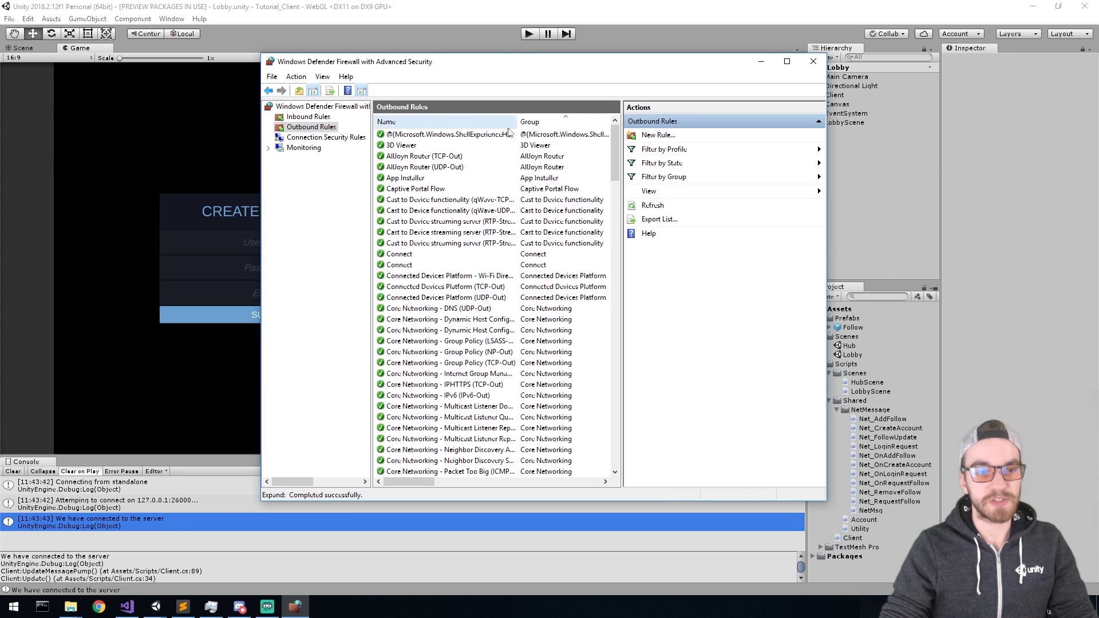
pyautogui.click(658, 135)
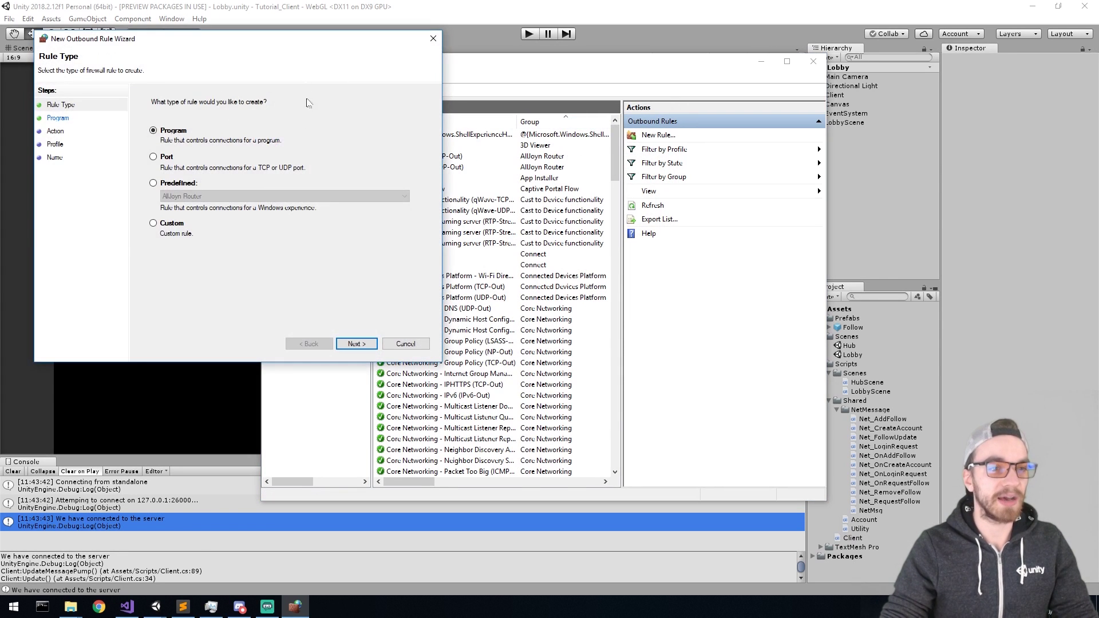
pyautogui.click(582, 404)
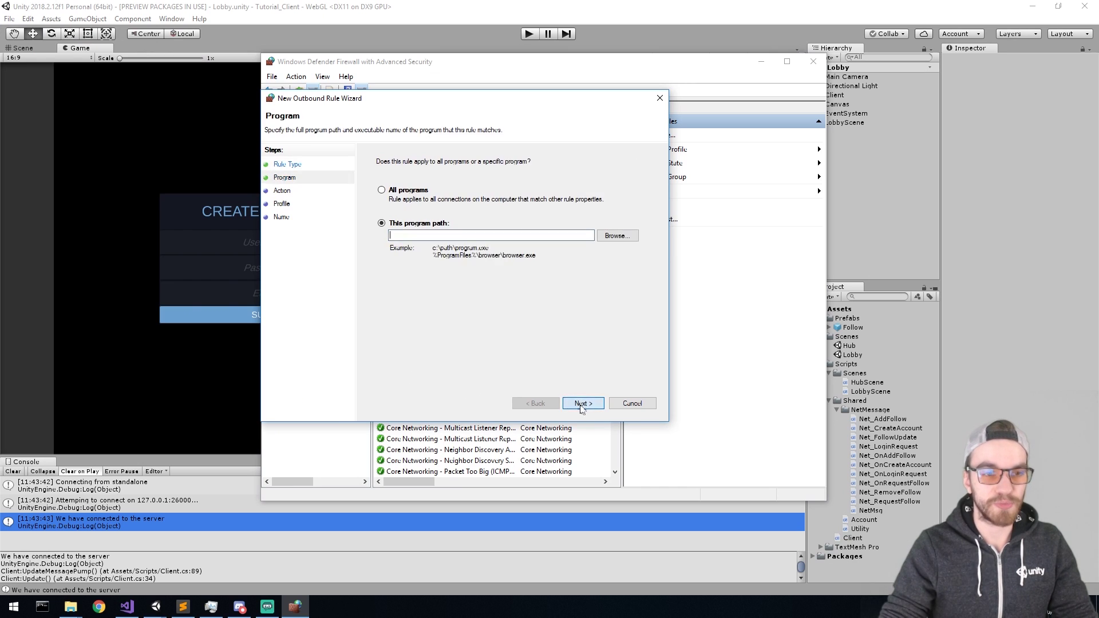
pyautogui.click(617, 237)
pyautogui.doubleClick(408, 216)
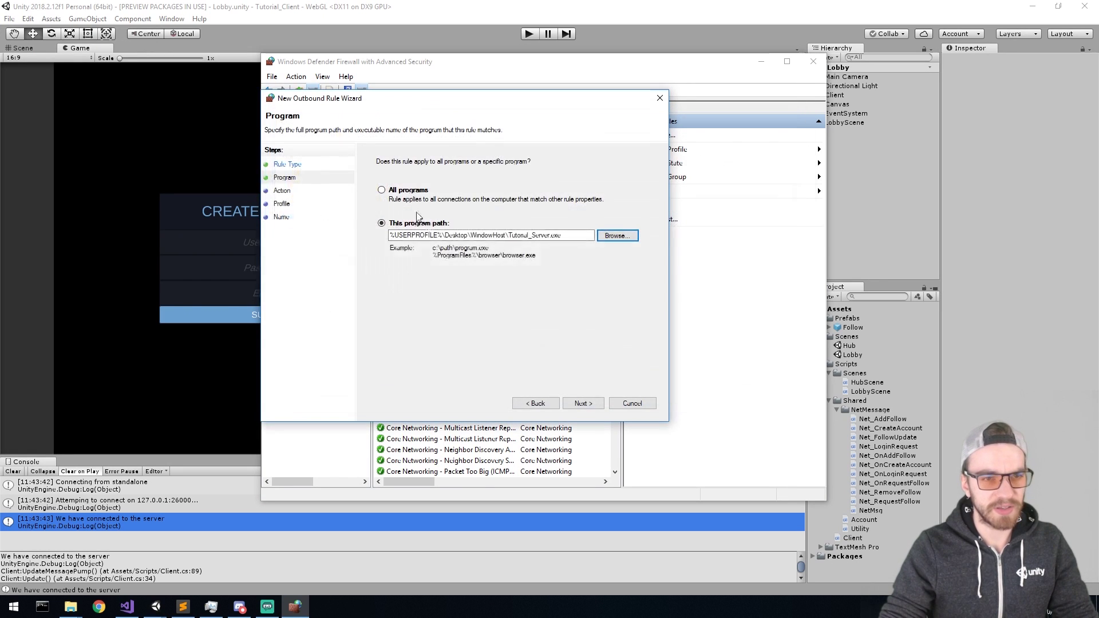
# Allow the connection on all profiles and finish the outbound rule with the name Tutorial_server.exe
pyautogui.click(582, 403)
pyautogui.click(427, 184)
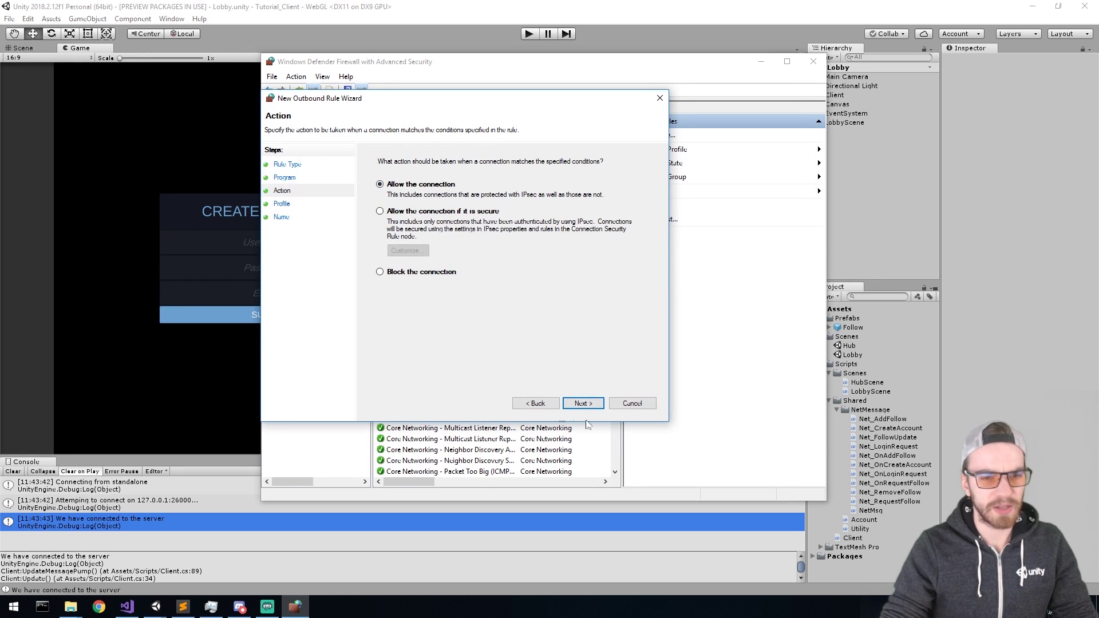
pyautogui.click(582, 404)
pyautogui.click(579, 403)
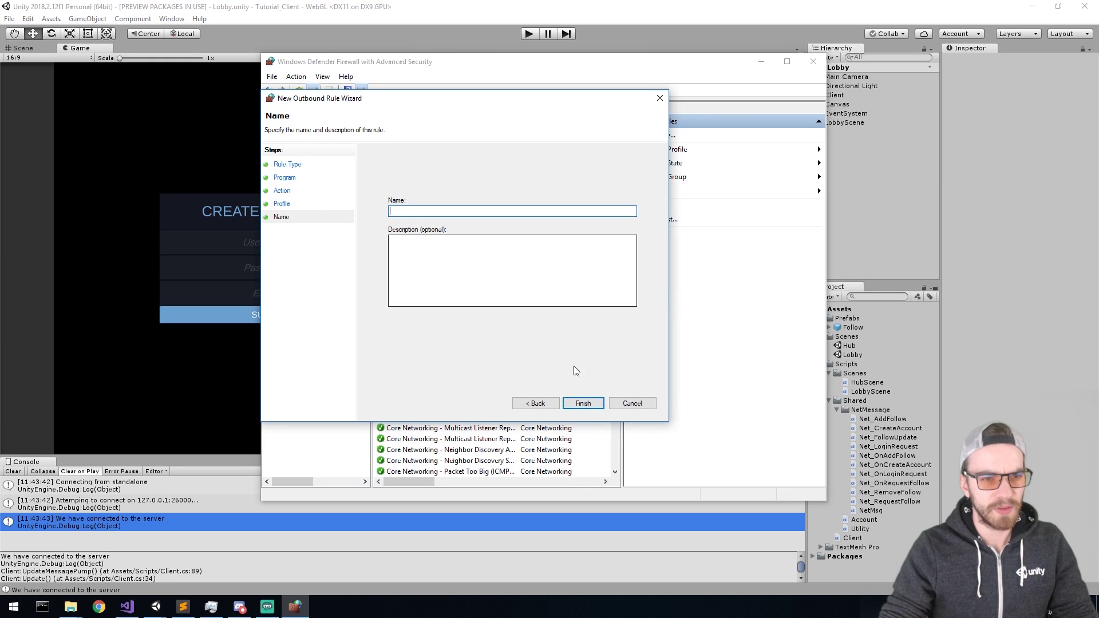
pyautogui.write('Tutorial_server.exe')
pyautogui.click(589, 404)
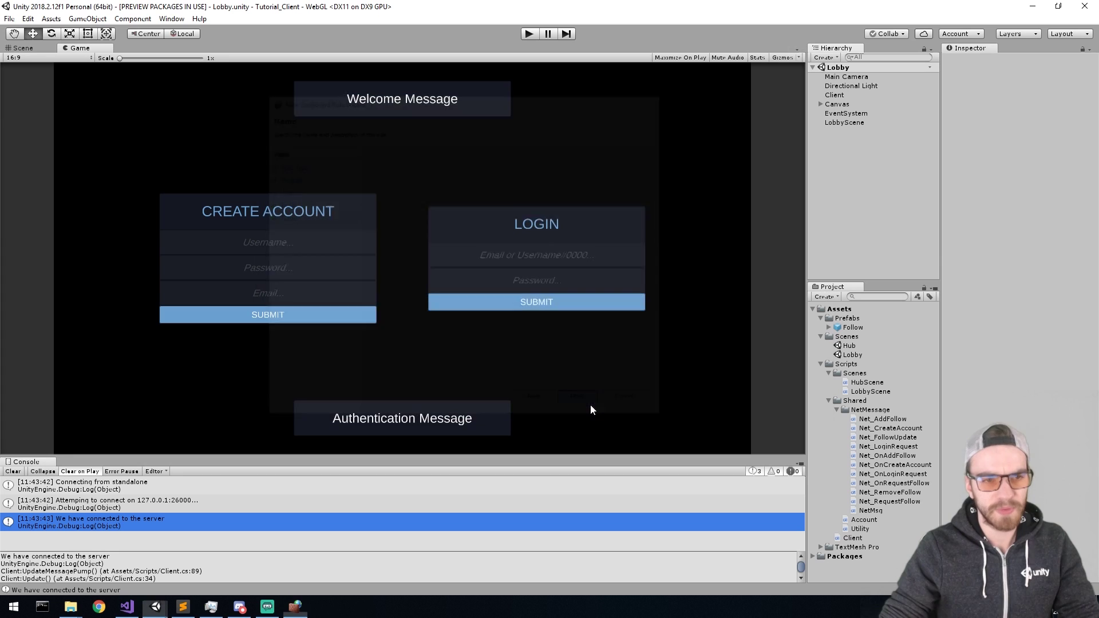
# Return to the firewall window and set the Tutorial_server.exe outbound rule's protocol type to UDP
pyautogui.click(294, 606)
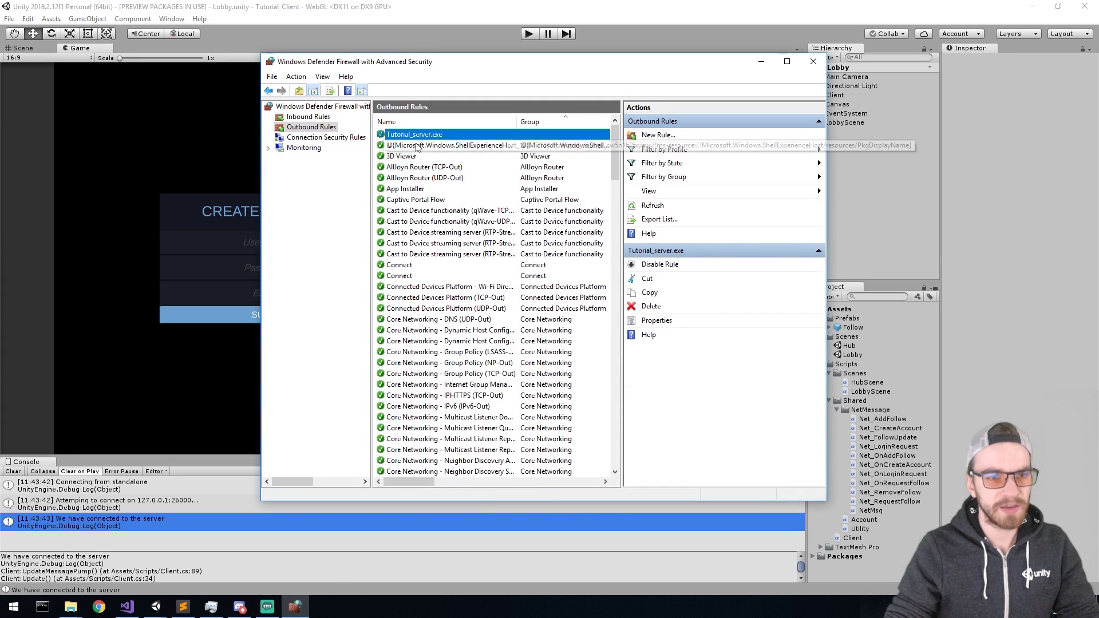
pyautogui.doubleClick(414, 135)
pyautogui.click(464, 149)
pyautogui.click(600, 182)
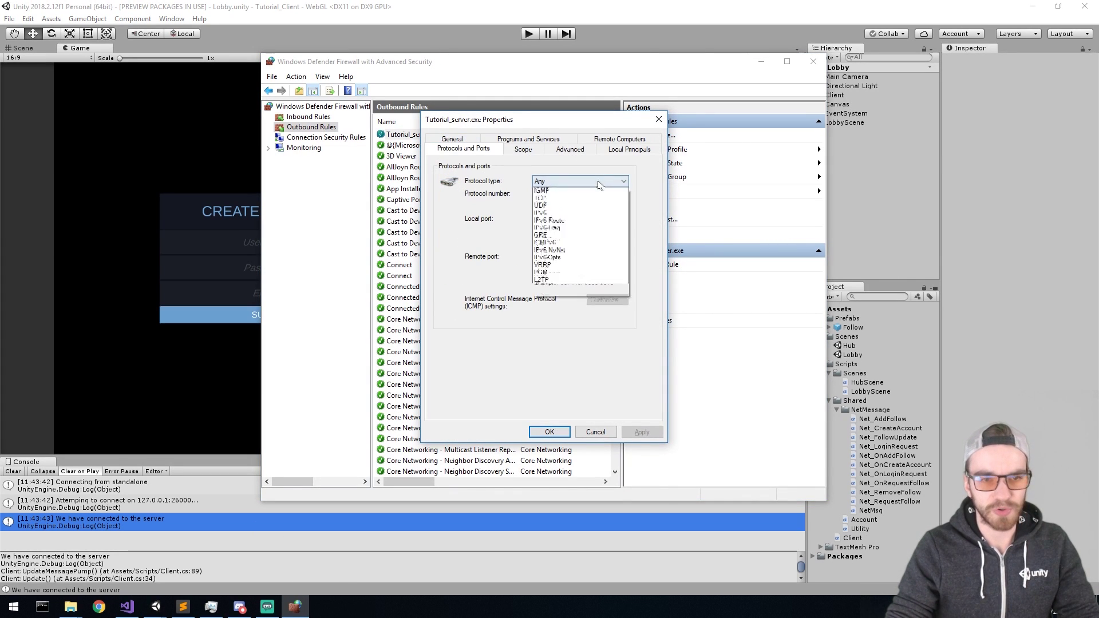
pyautogui.click(573, 236)
pyautogui.click(578, 219)
pyautogui.click(572, 233)
pyautogui.write('26')
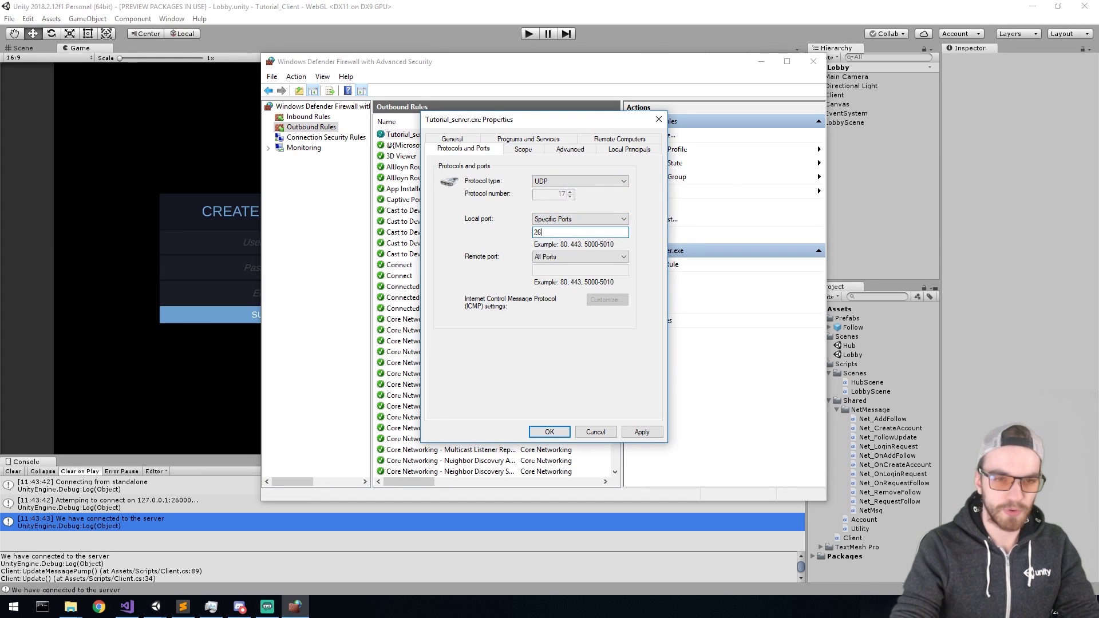
pyautogui.write('000-2600')
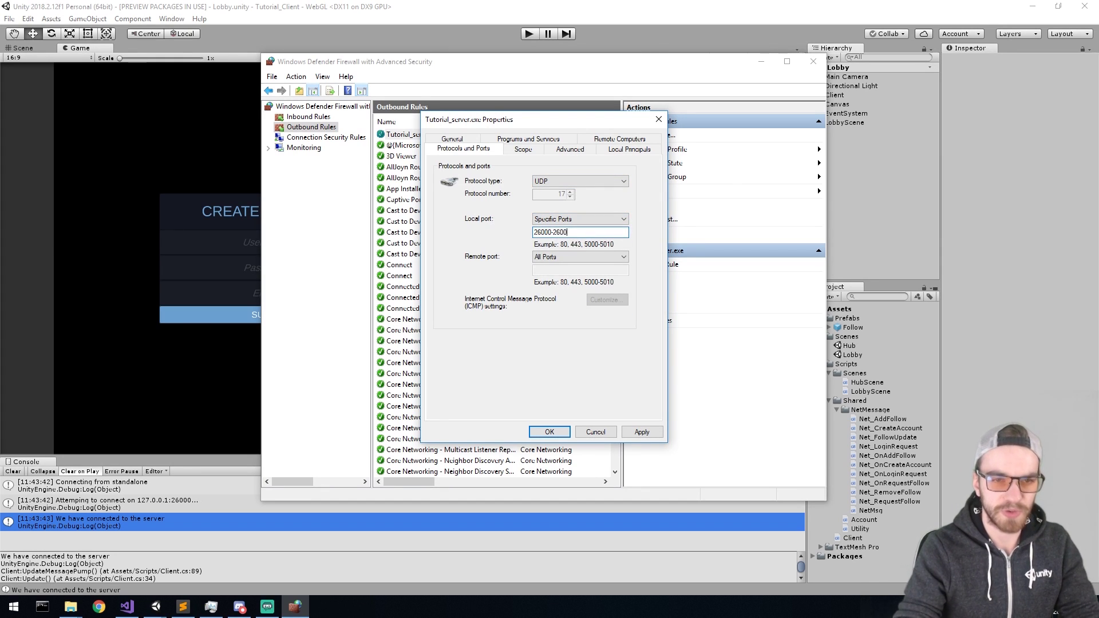
pyautogui.click(642, 432)
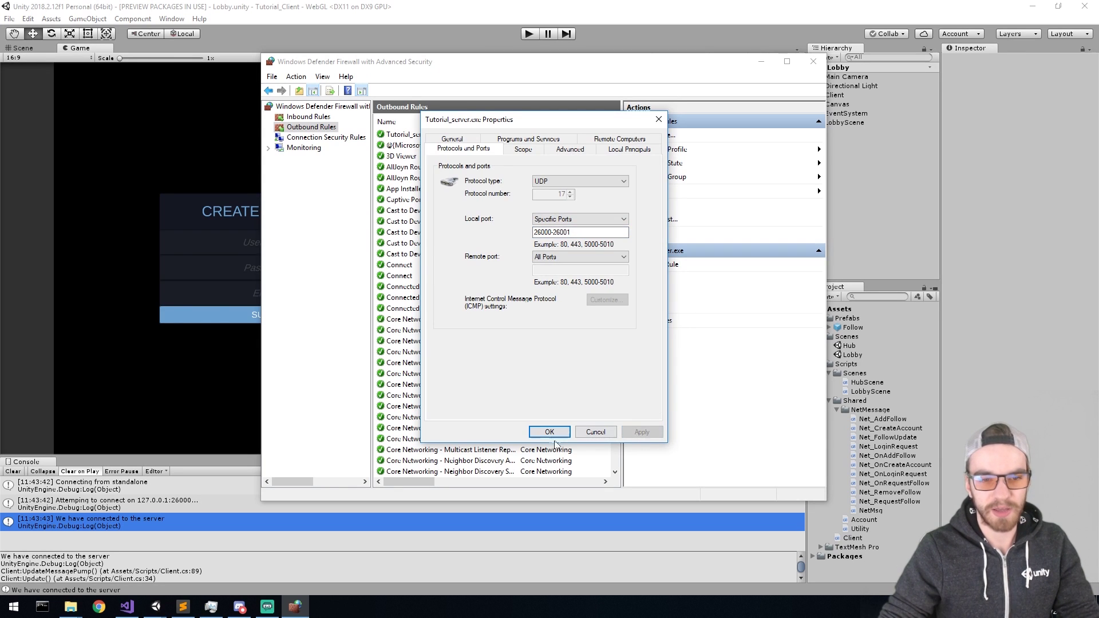
pyautogui.press('Return')
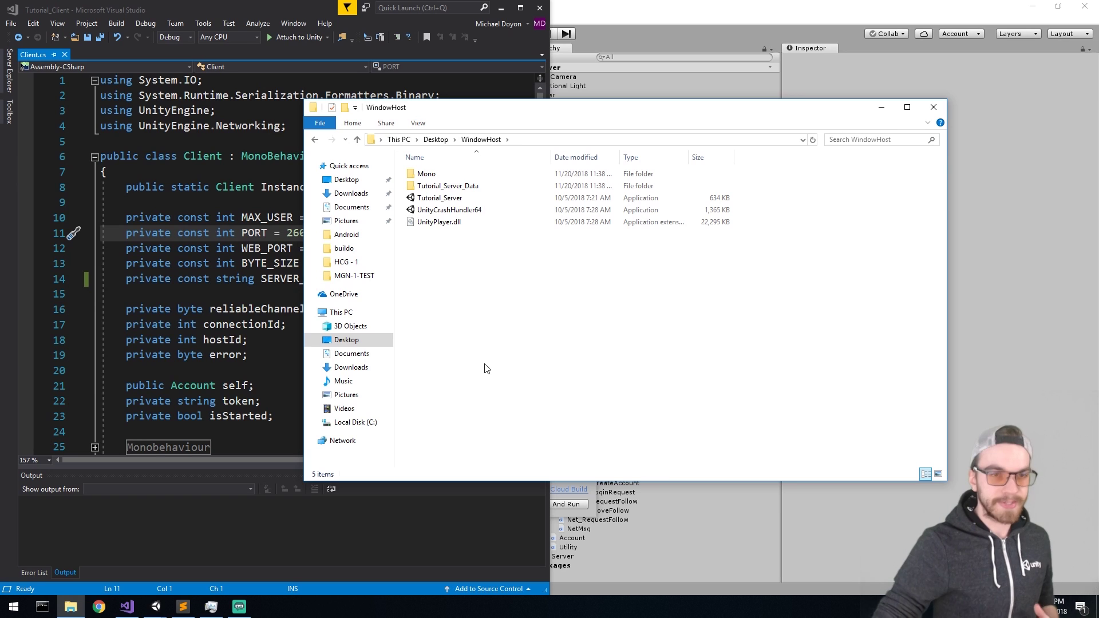
# Launch Tutorial_Server from the WindowHost folder and start it windowed at 640 x 480
pyautogui.doubleClick(454, 199)
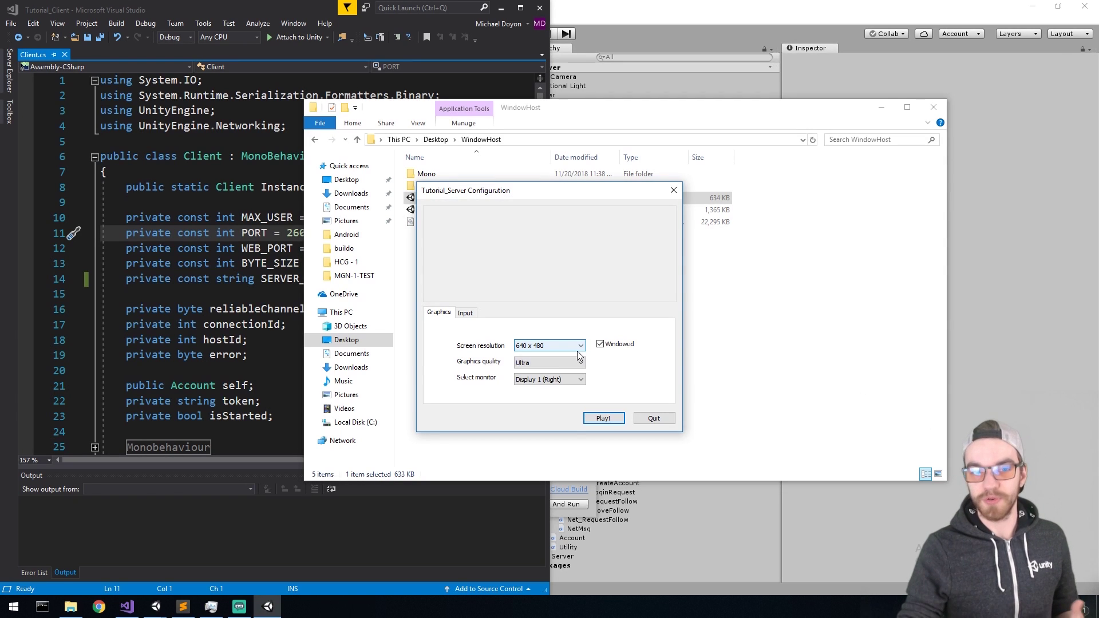
pyautogui.click(600, 420)
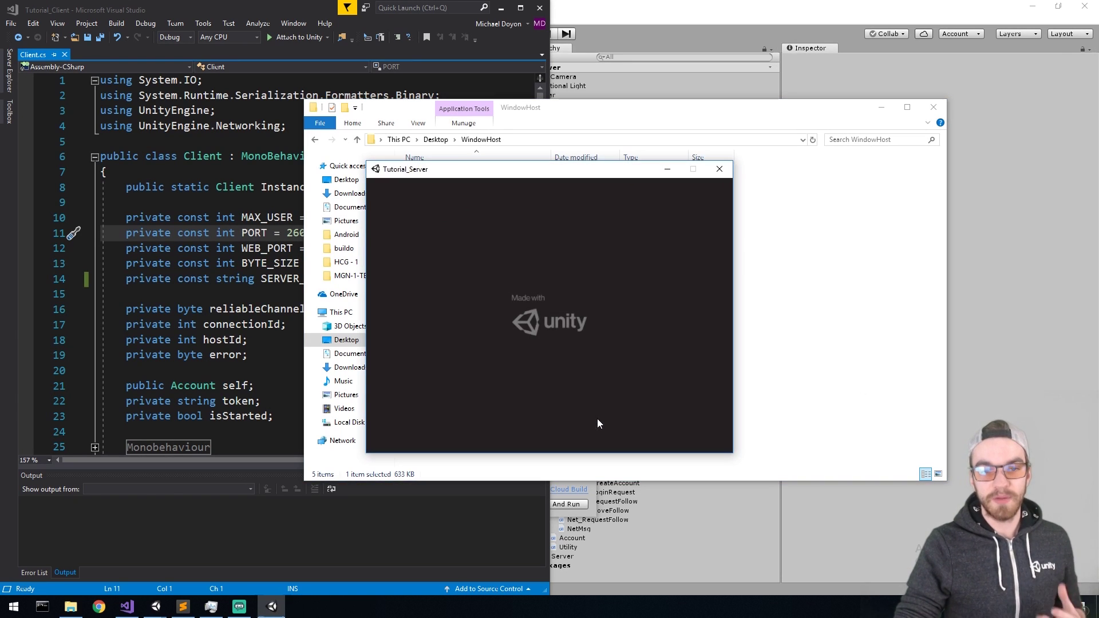
pyautogui.moveTo(593, 167); pyautogui.dragTo(558, 172)
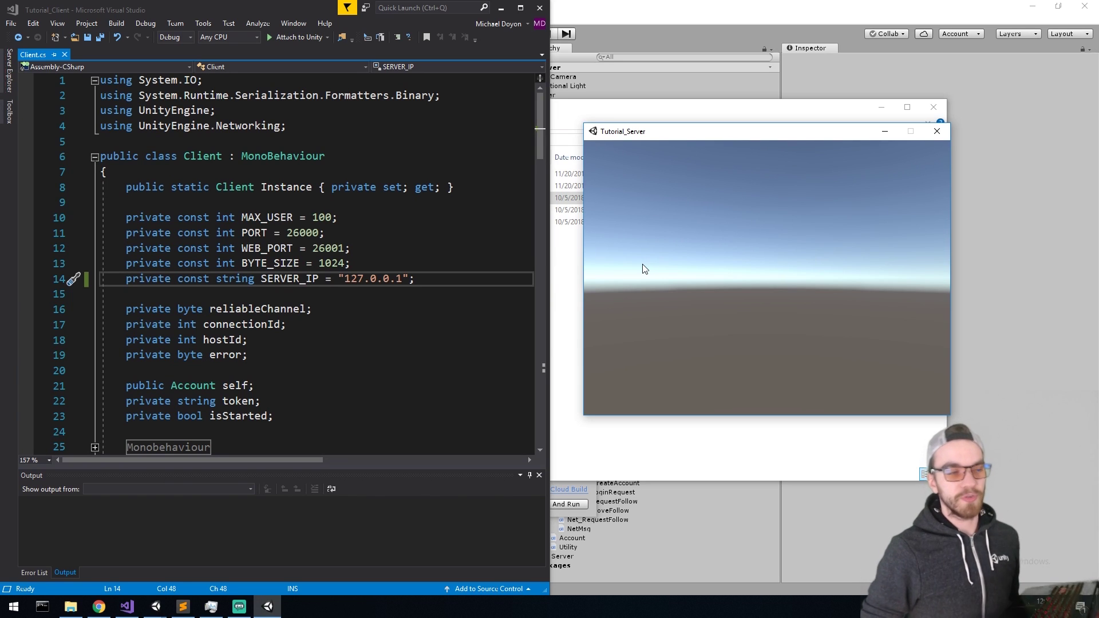
# Examine the SERVER_IP constant in Client.cs and highlight its address value
pyautogui.click(406, 303)
pyautogui.moveTo(414, 279); pyautogui.dragTo(126, 279)
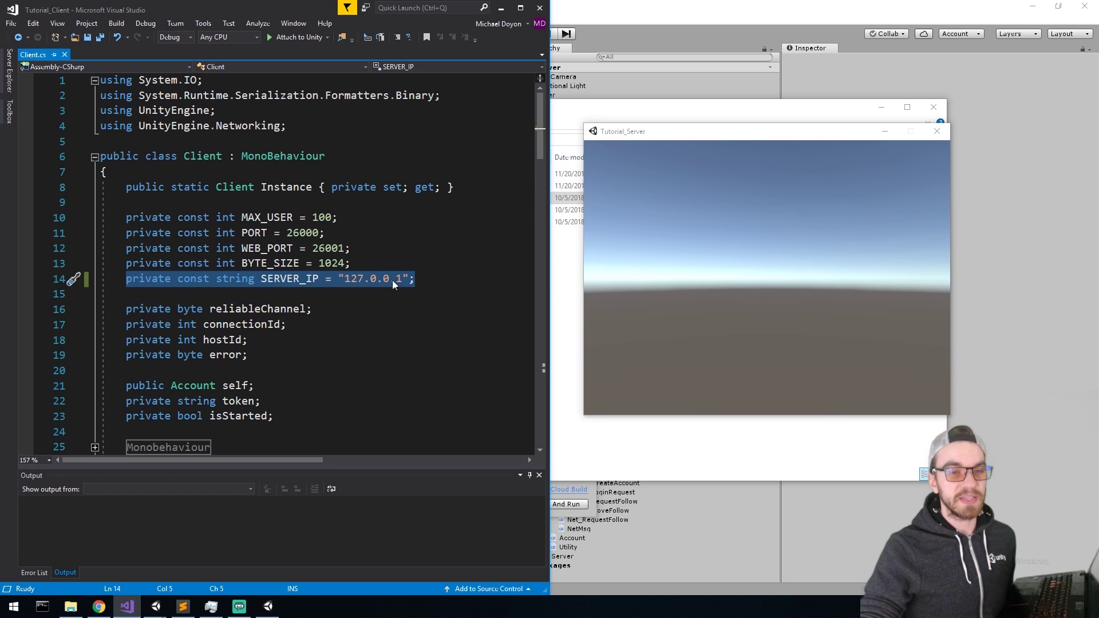
pyautogui.click(368, 280)
pyautogui.moveTo(404, 279); pyautogui.dragTo(342, 280)
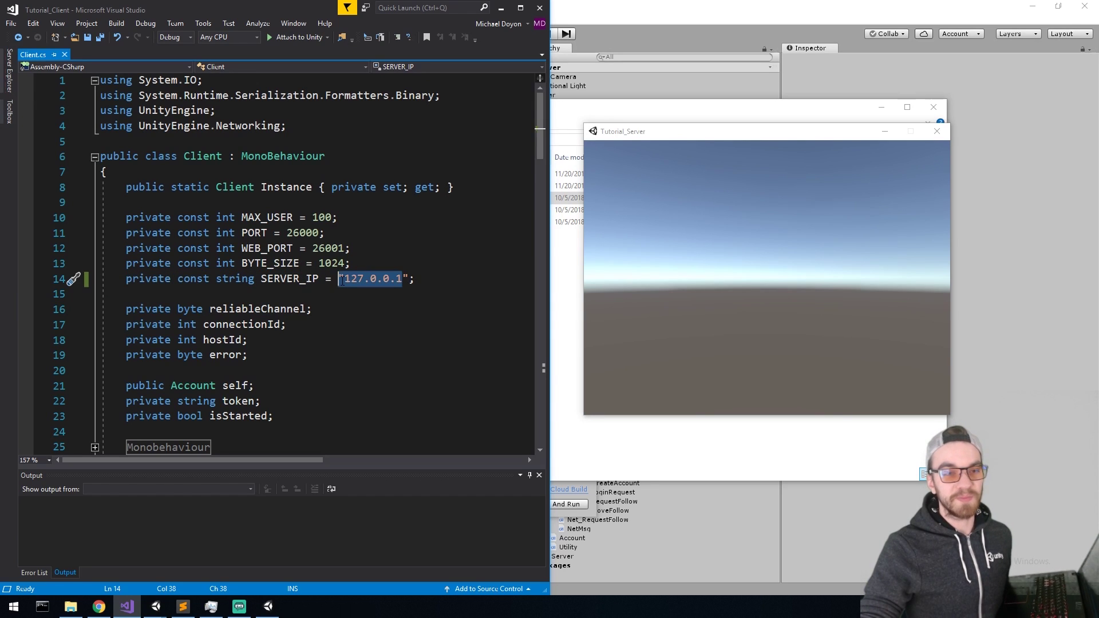
pyautogui.write('1')
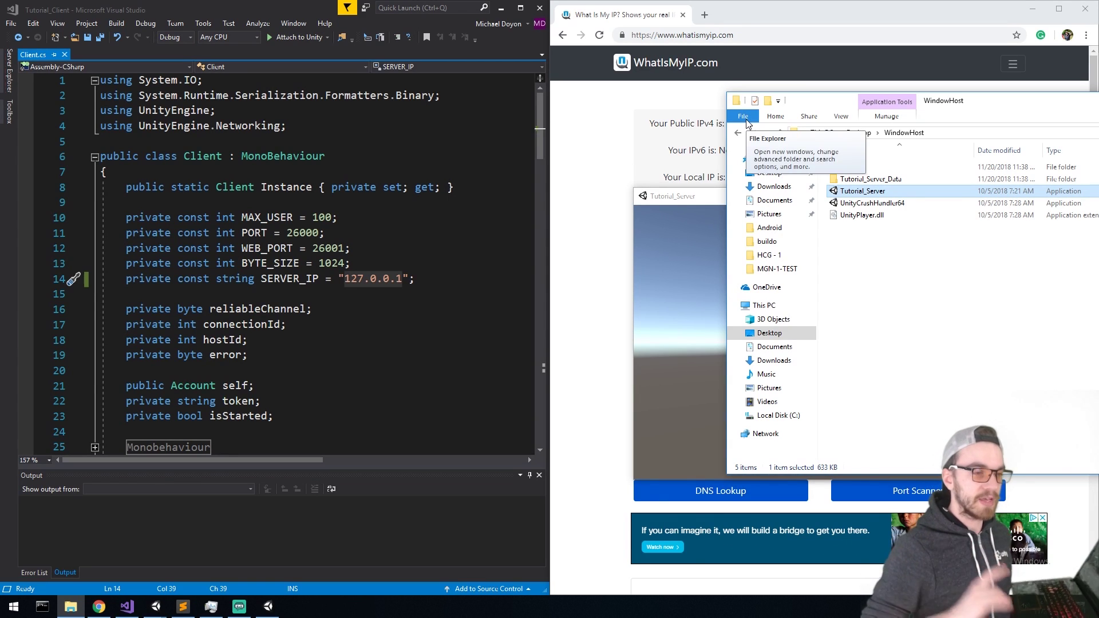
pyautogui.click(403, 279)
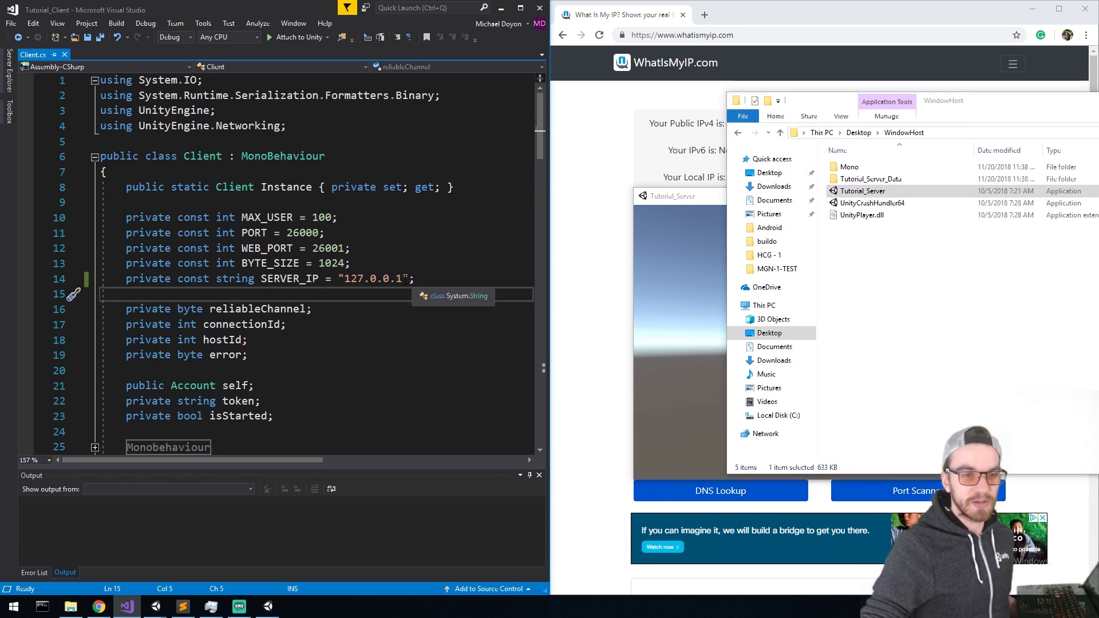
pyautogui.moveTo(403, 279); pyautogui.dragTo(360, 278)
pyautogui.hotkey('shift', 'Left')
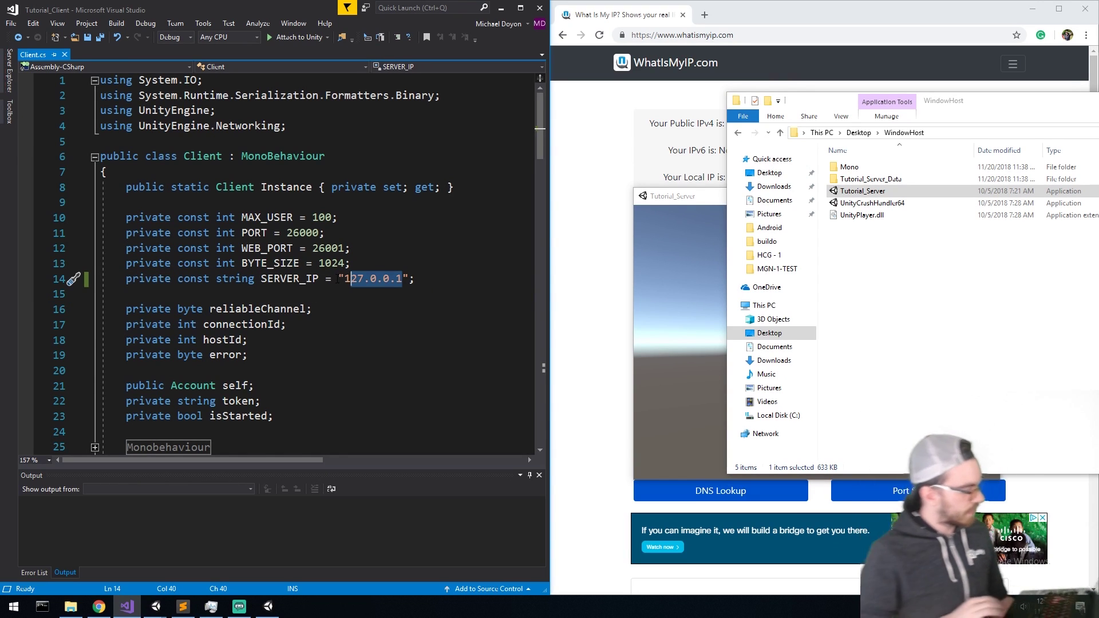
# Close the WhatIsMyIP page and the running Tutorial_Server, keeping the WindowHost folder window in view
pyautogui.middleClick(595, 17)
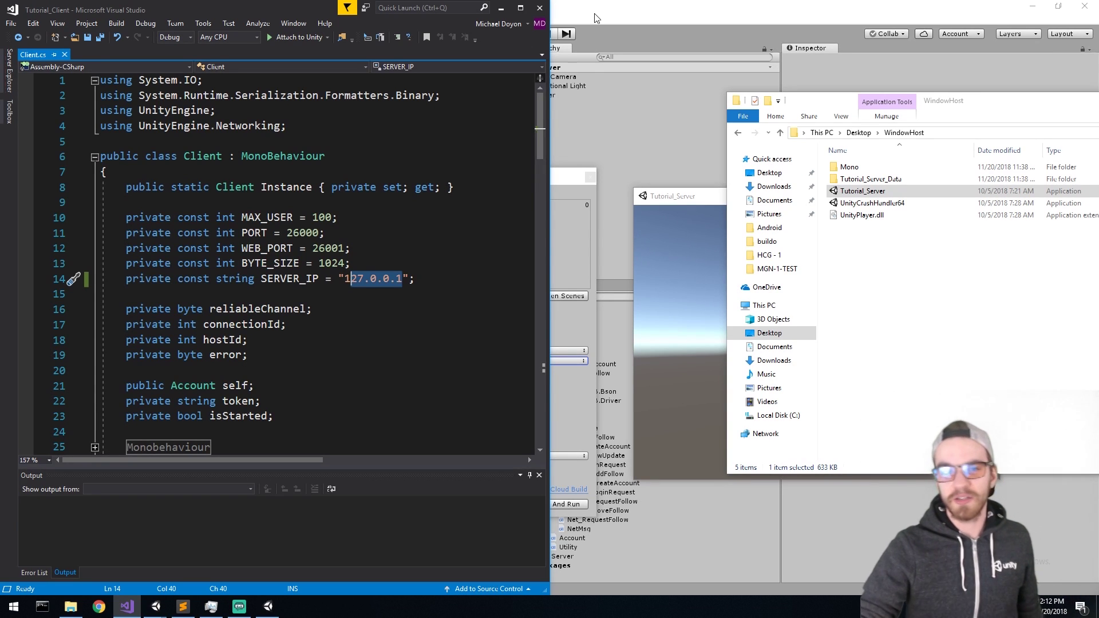
pyautogui.moveTo(694, 200); pyautogui.dragTo(570, 204)
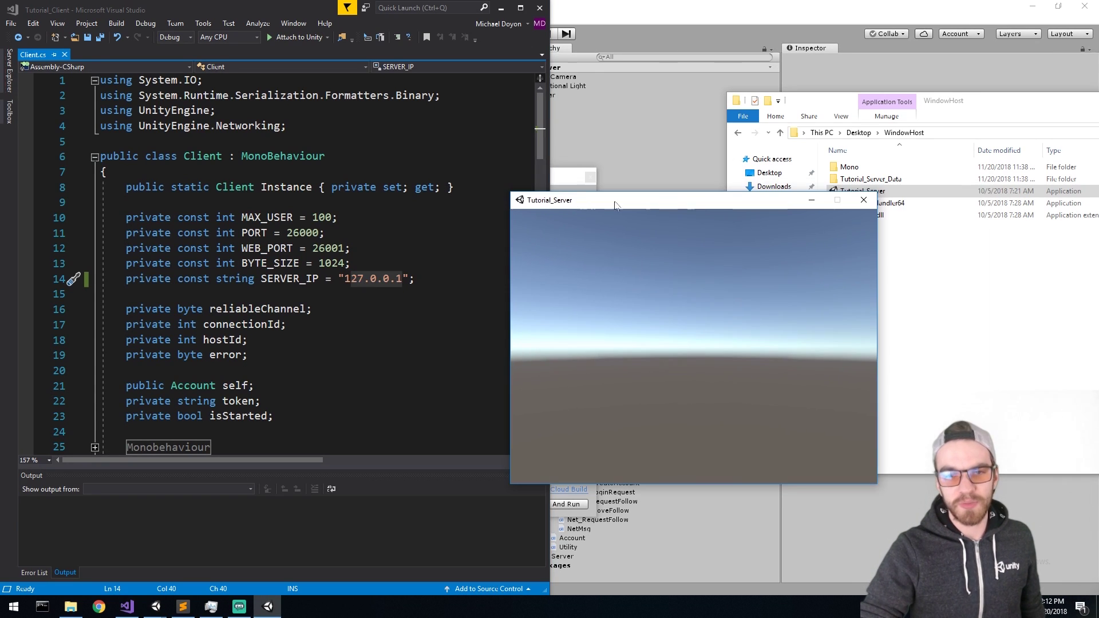
pyautogui.click(863, 201)
pyautogui.moveTo(996, 100); pyautogui.dragTo(649, 159)
pyautogui.click(780, 336)
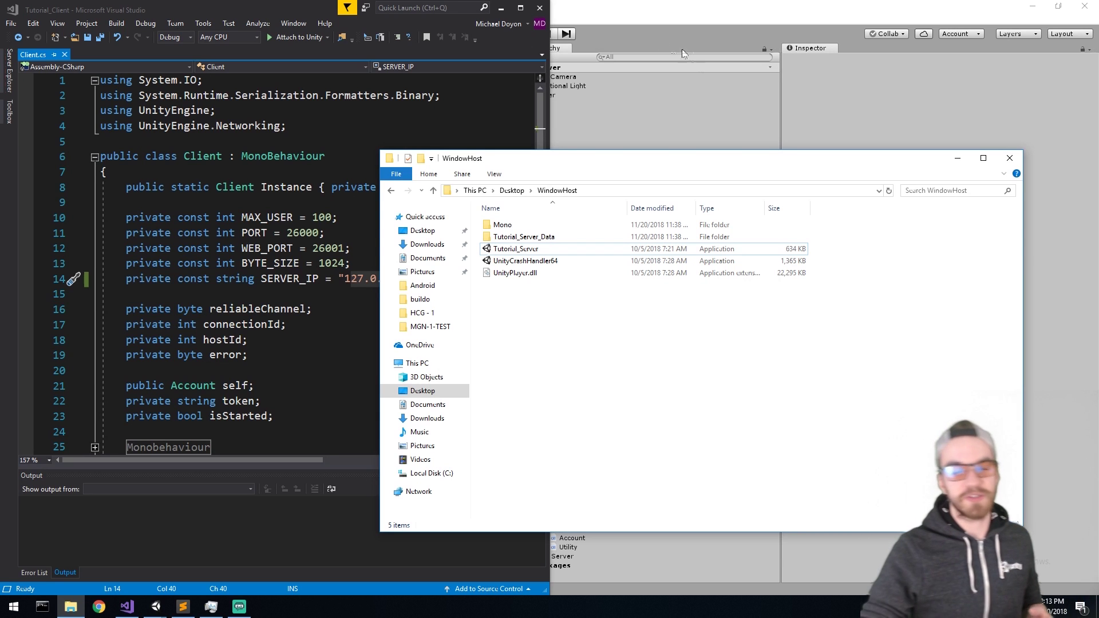
# Close the code editor, Unity's Build Settings and the WindowHost folder to clear the desktop
pyautogui.click(540, 11)
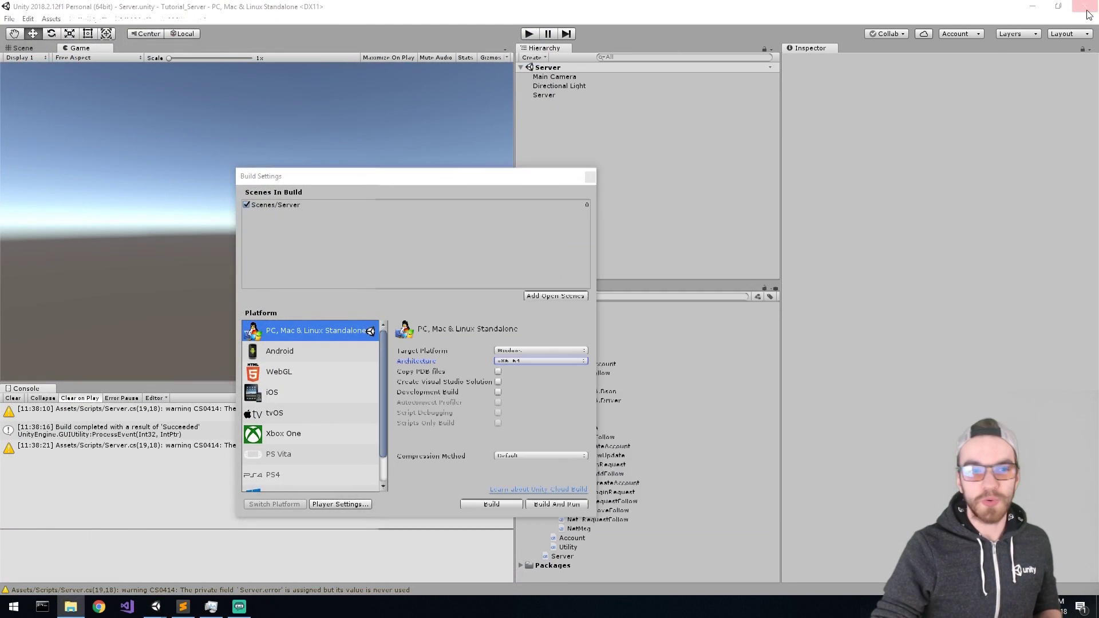
pyautogui.click(590, 178)
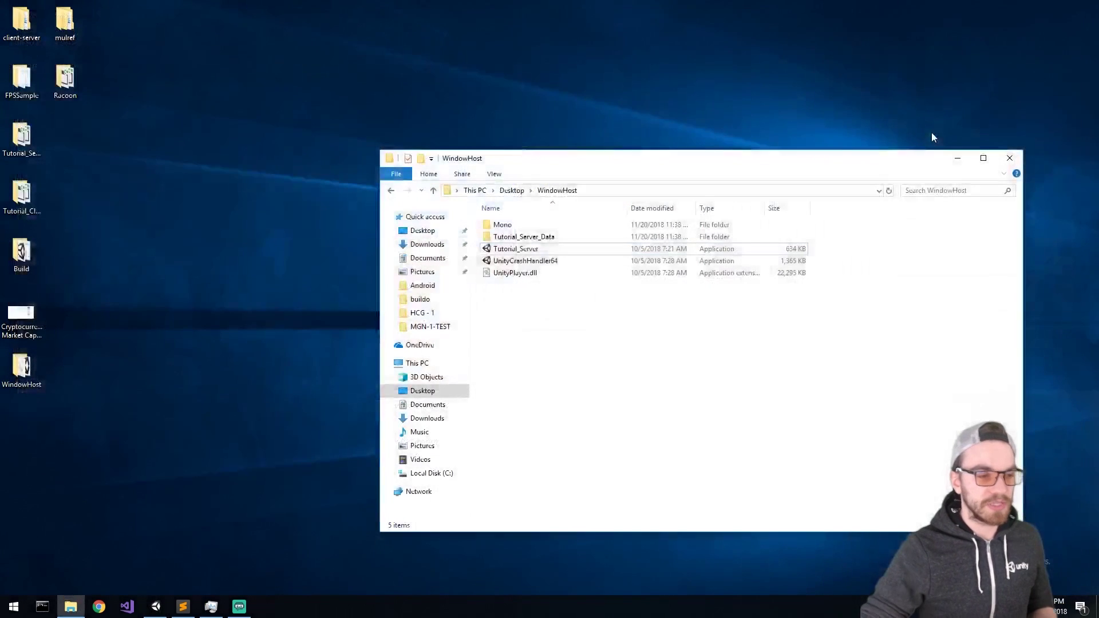
pyautogui.click(1010, 158)
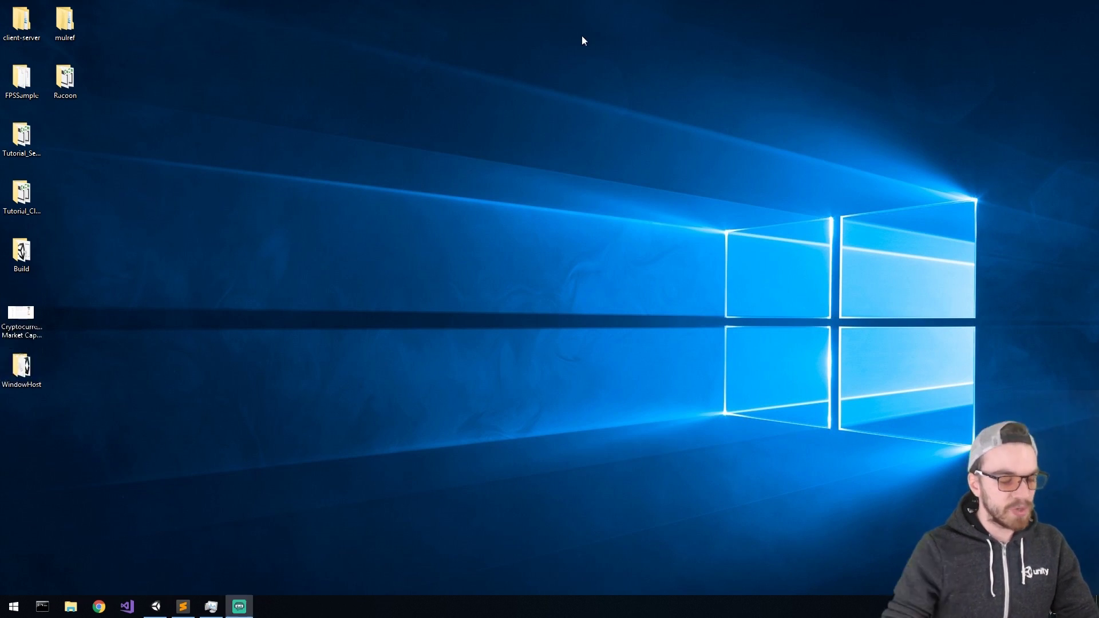
# Open the Windows Startup folder by running shell:startup
pyautogui.press('super+r')
pyautogui.press('Escape')
pyautogui.press('super')
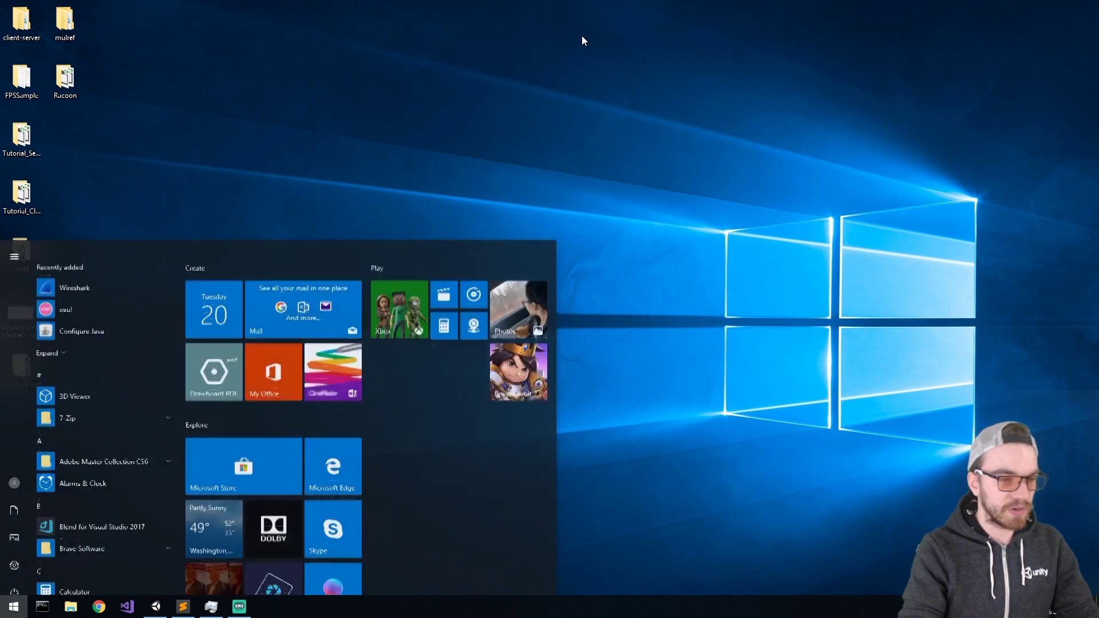
pyautogui.write('Run')
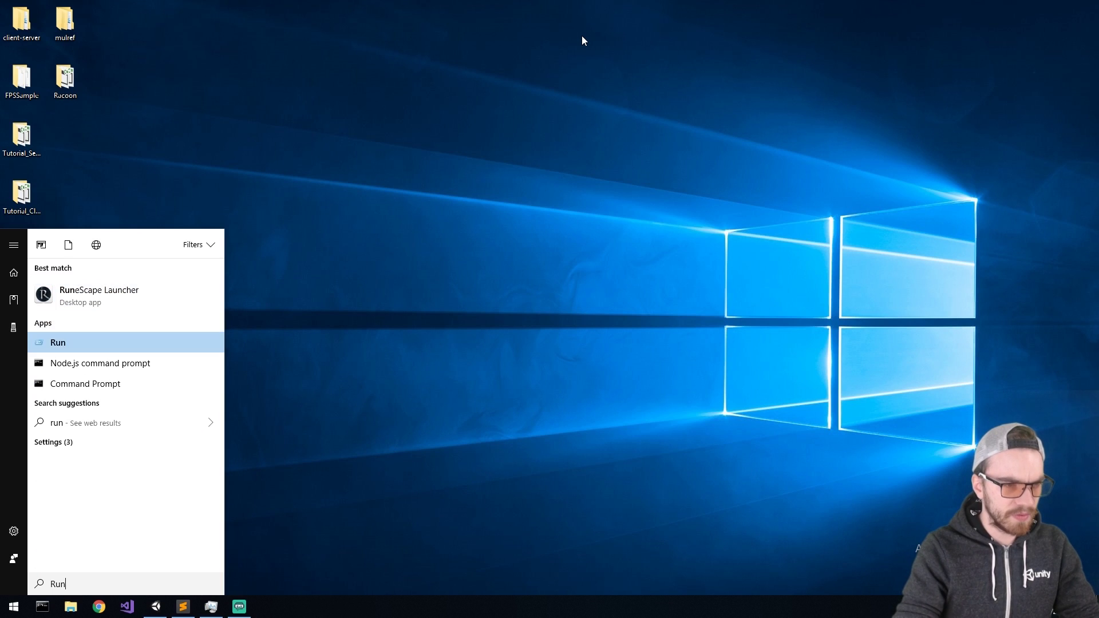
pyautogui.press('Return')
pyautogui.moveTo(93, 481); pyautogui.dragTo(472, 152)
pyautogui.write('shell:startup')
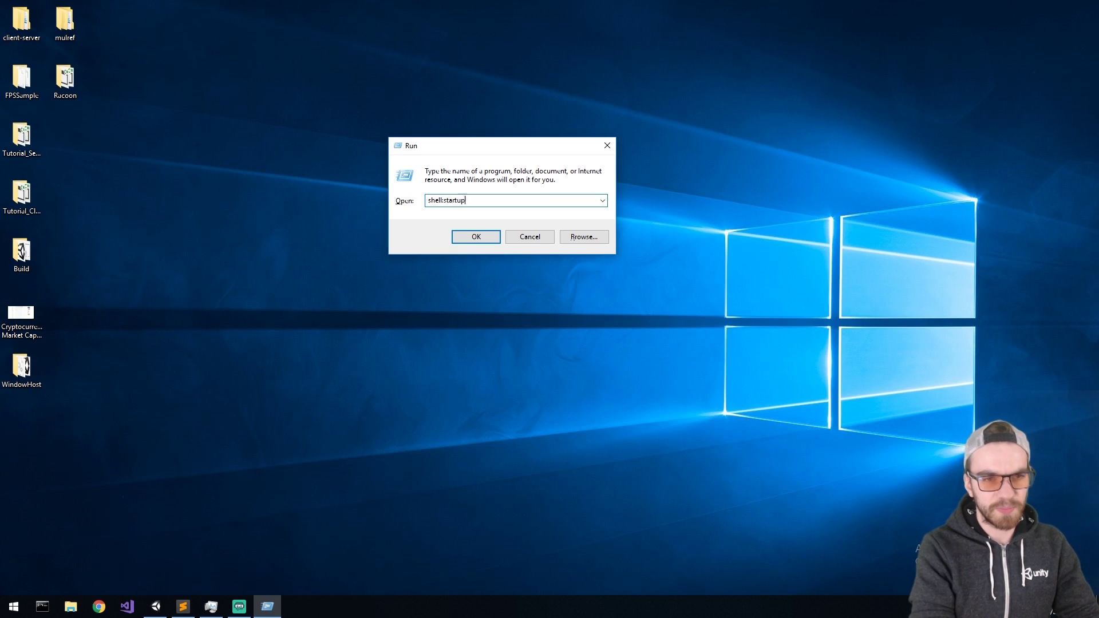
pyautogui.press('Return')
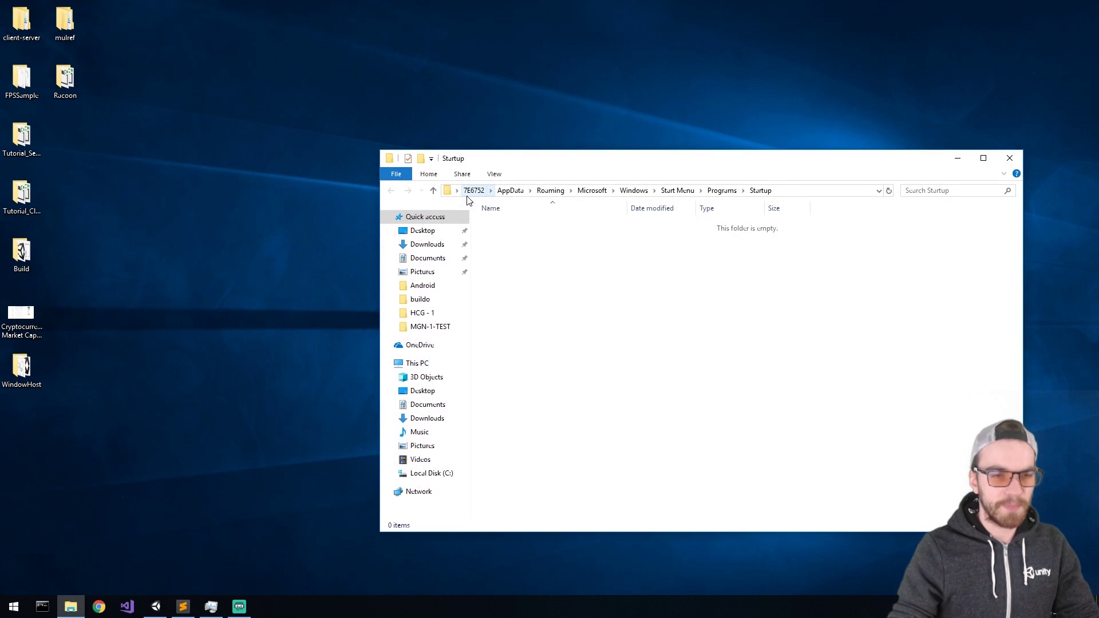
pyautogui.press('super')
pyautogui.press('super+r')
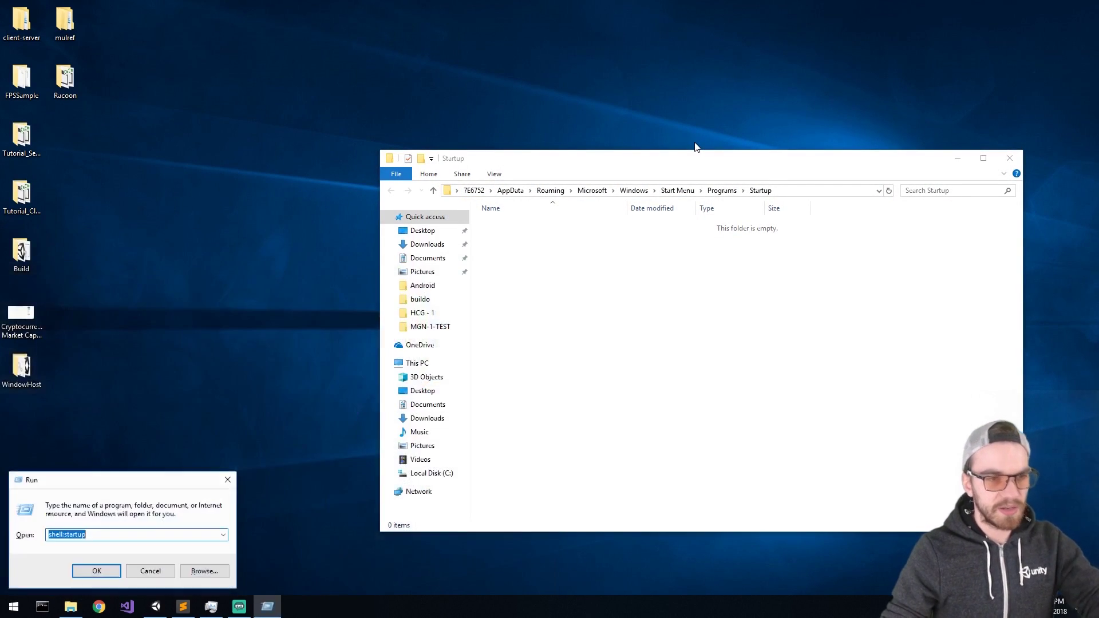
pyautogui.moveTo(129, 477); pyautogui.dragTo(325, 86)
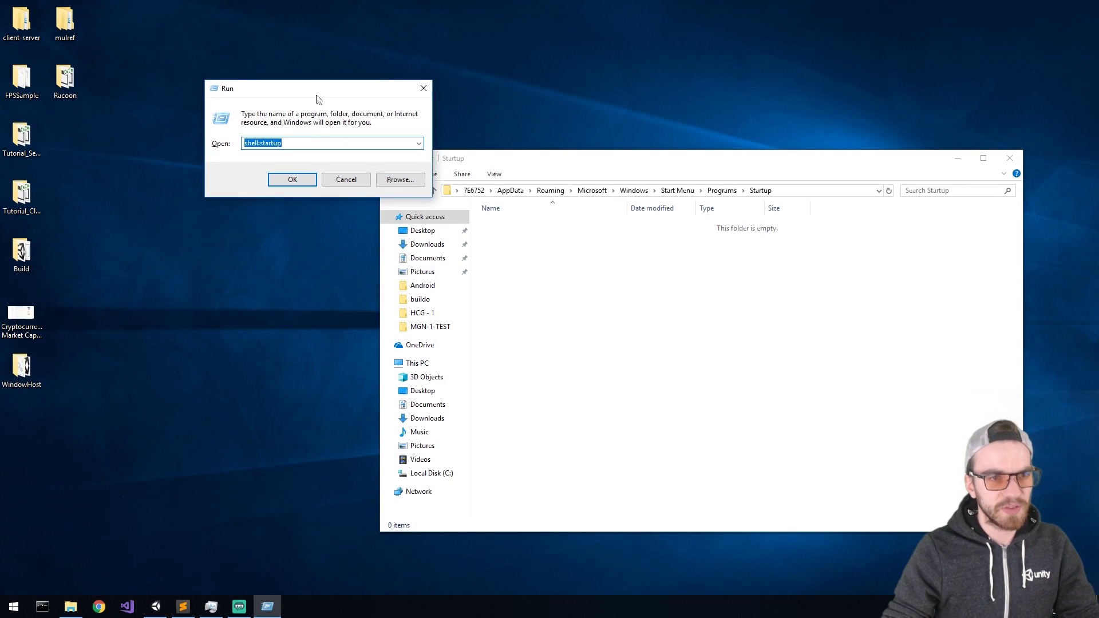
pyautogui.click(617, 346)
pyautogui.click(424, 87)
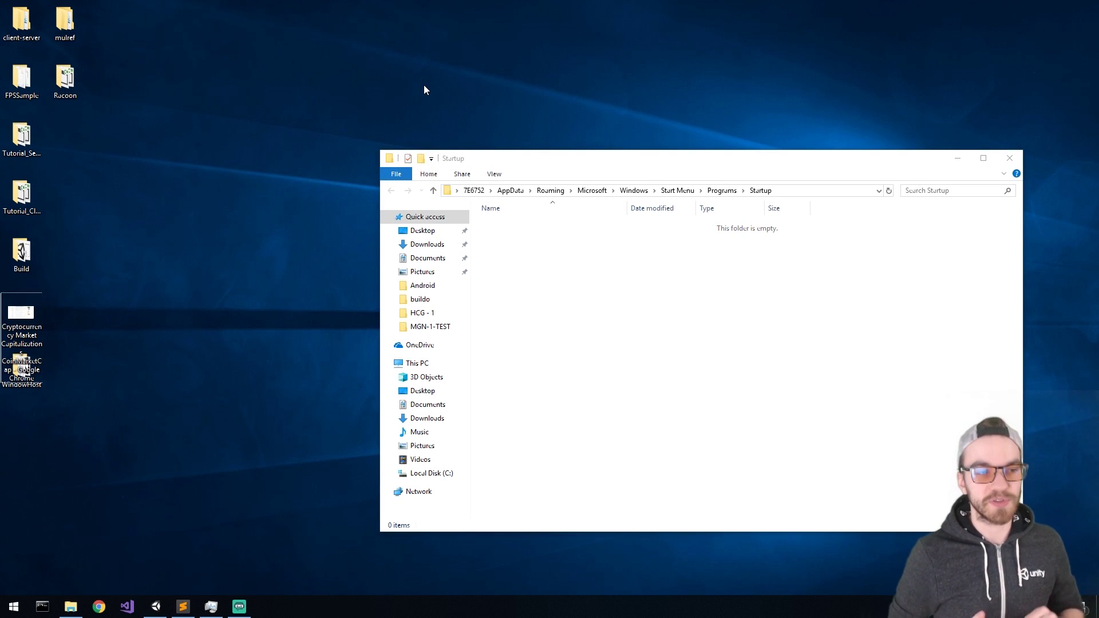
# Open the Build folder from the desktop and place its window beside the Startup folder
pyautogui.moveTo(35, 262); pyautogui.dragTo(209, 77)
pyautogui.doubleClick(210, 77)
pyautogui.moveTo(596, 181); pyautogui.dragTo(294, 153)
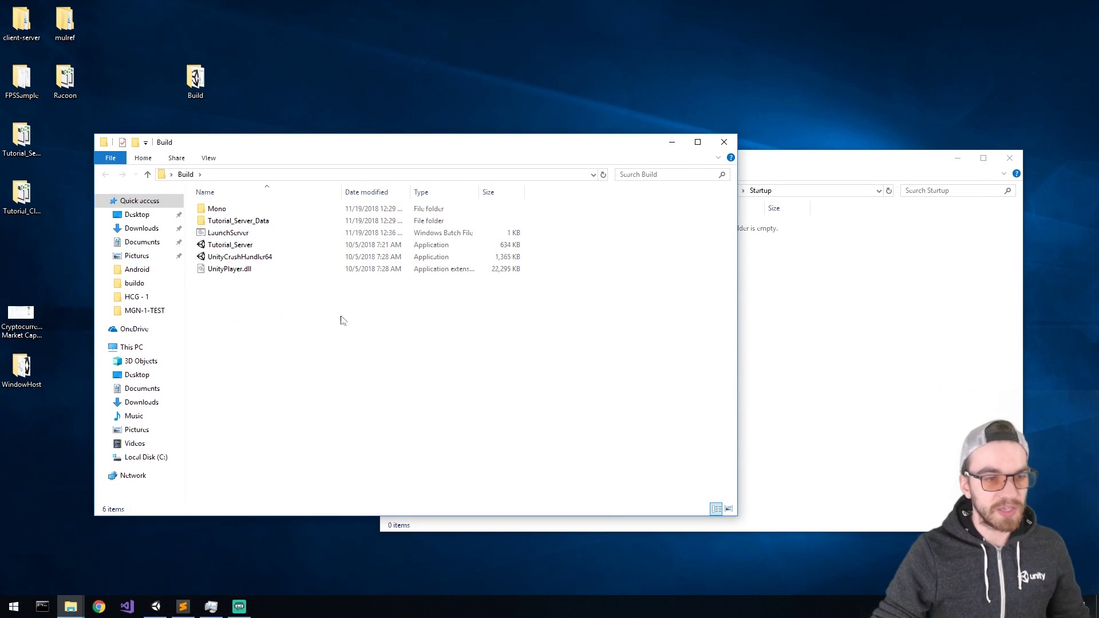
# Create a shortcut to the Build folder's Tutorial_Server application in the Startup folder and close the Build folder
pyautogui.click(275, 245)
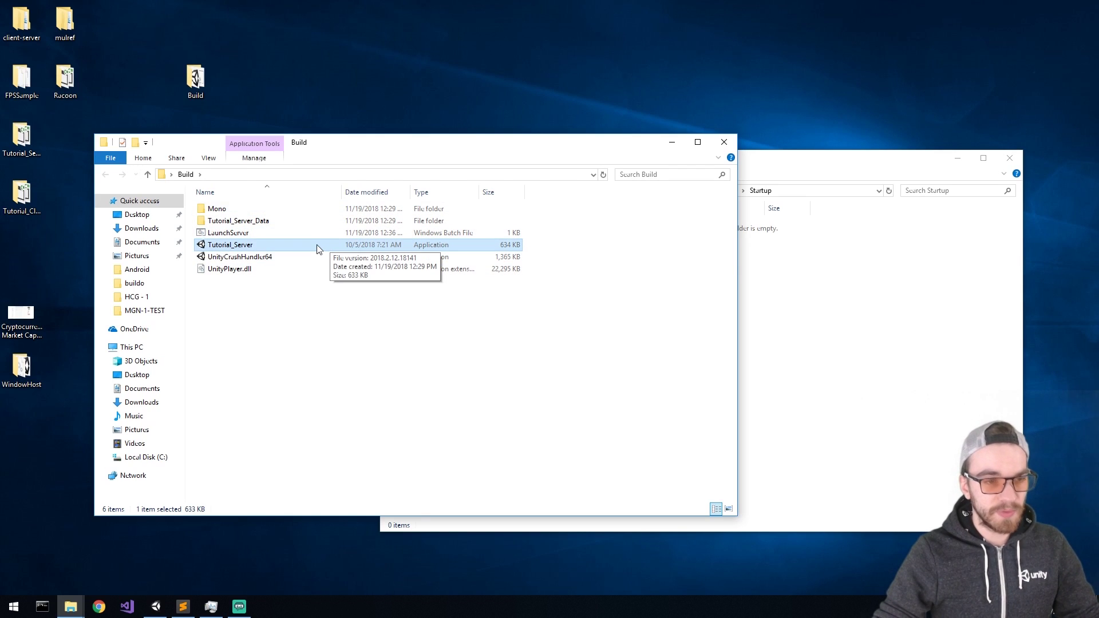
pyautogui.moveTo(303, 245); pyautogui.dragTo(850, 310)
pyautogui.moveTo(849, 309); pyautogui.dragTo(849, 307, button='right')
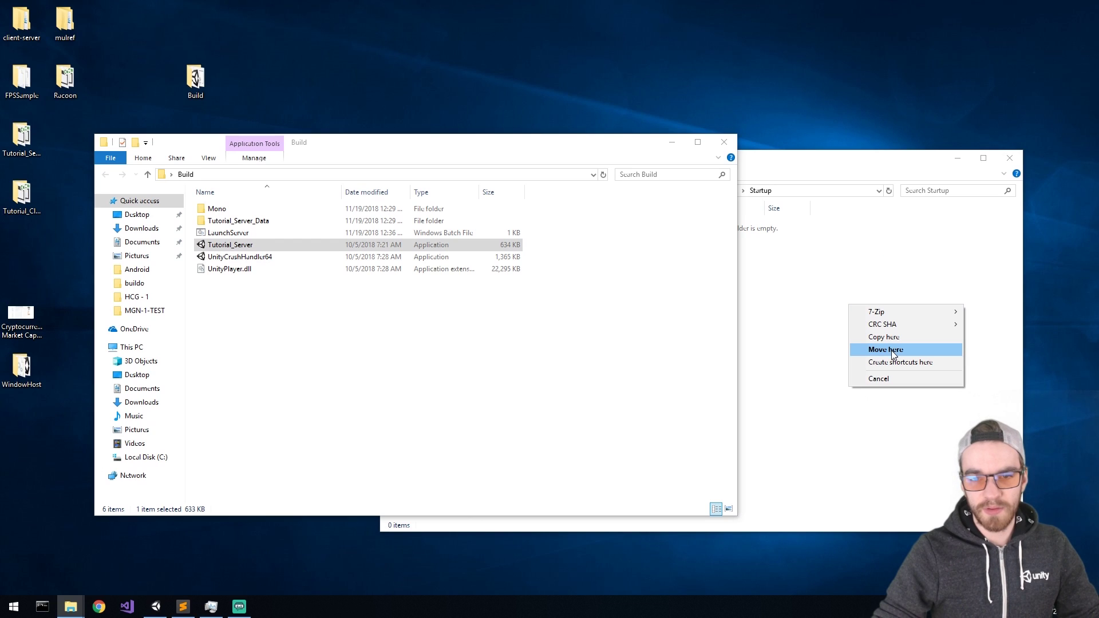
pyautogui.click(936, 364)
pyautogui.click(822, 284)
pyautogui.moveTo(744, 166); pyautogui.dragTo(696, 213)
pyautogui.click(723, 142)
pyautogui.moveTo(826, 445); pyautogui.dragTo(428, 181)
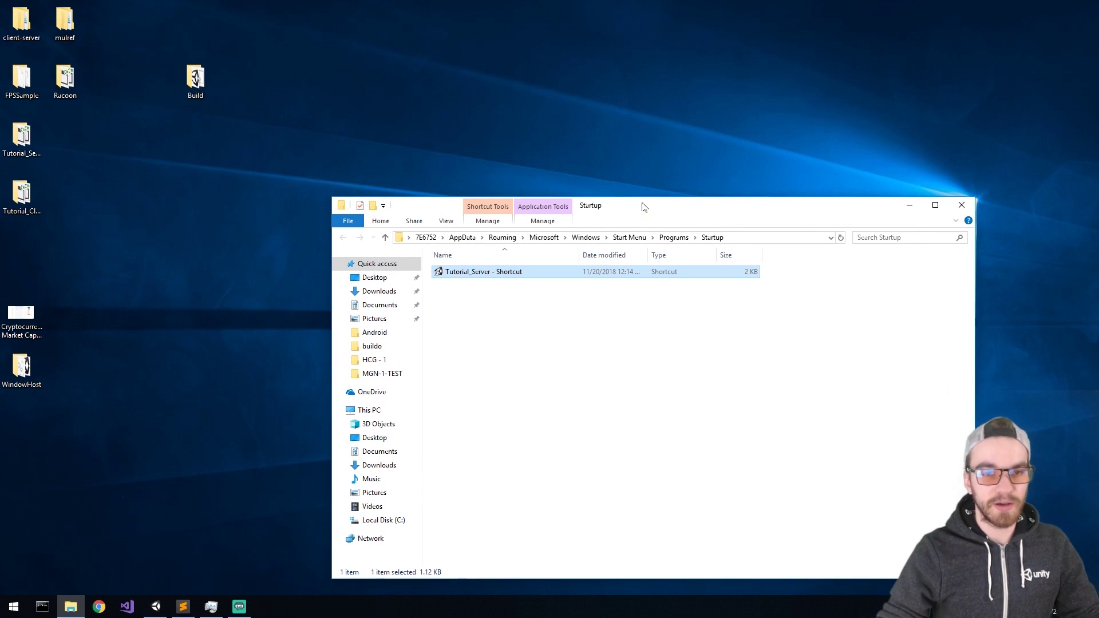
# Launch Tutorial_Server from its Startup shortcut and allow it through Windows Defender Firewall on public networks
pyautogui.moveTo(643, 206); pyautogui.dragTo(680, 97)
pyautogui.doubleClick(659, 166)
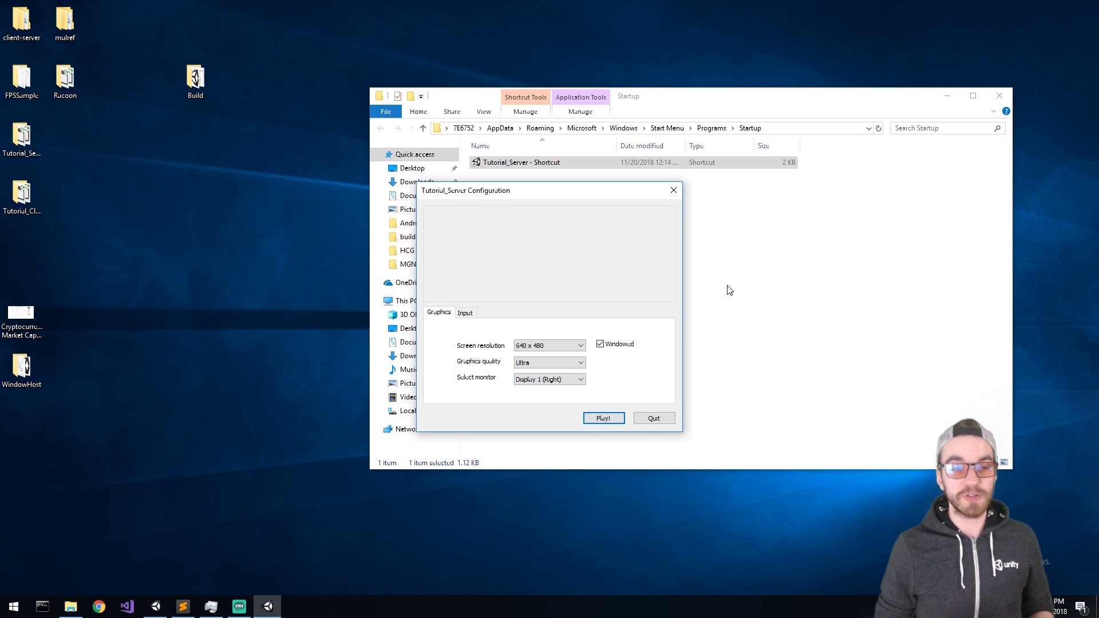
pyautogui.press('Return')
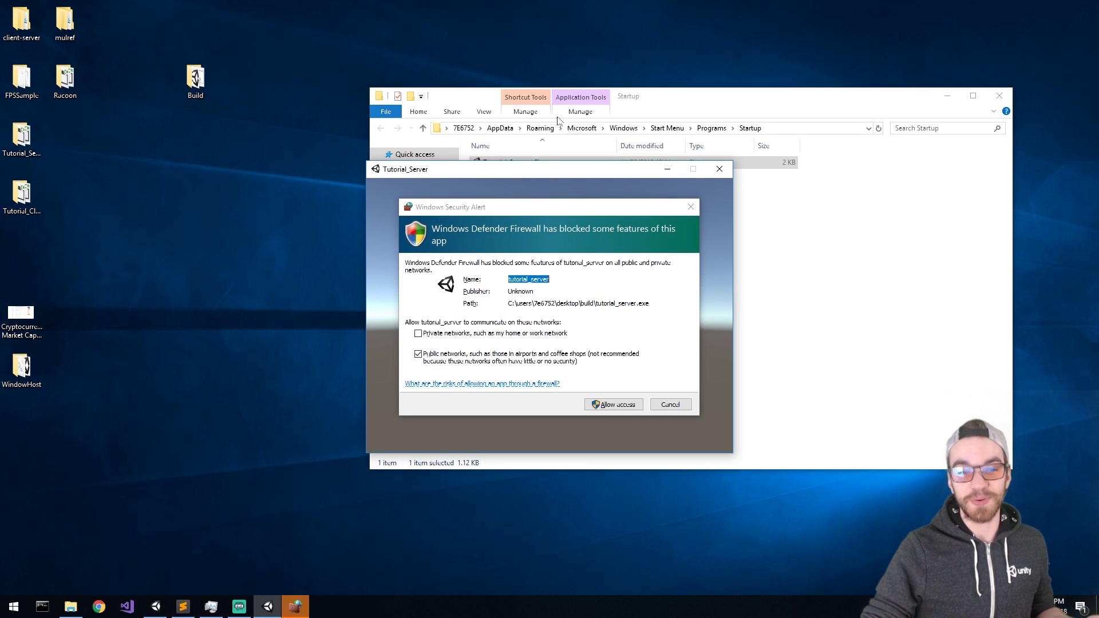
pyautogui.moveTo(568, 208); pyautogui.dragTo(608, 213)
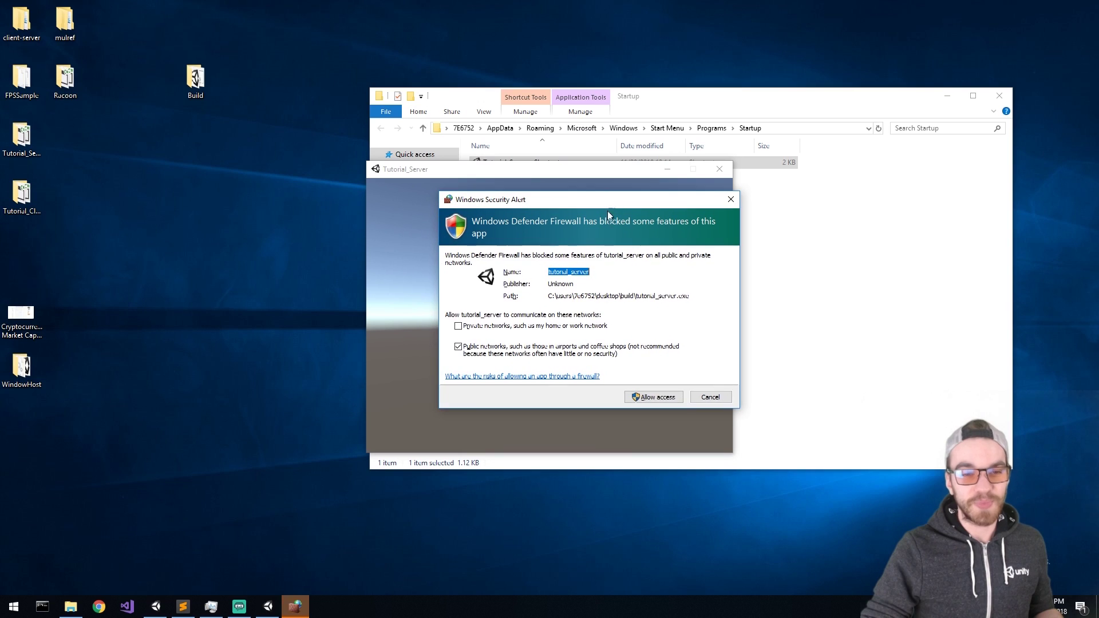
pyautogui.click(660, 399)
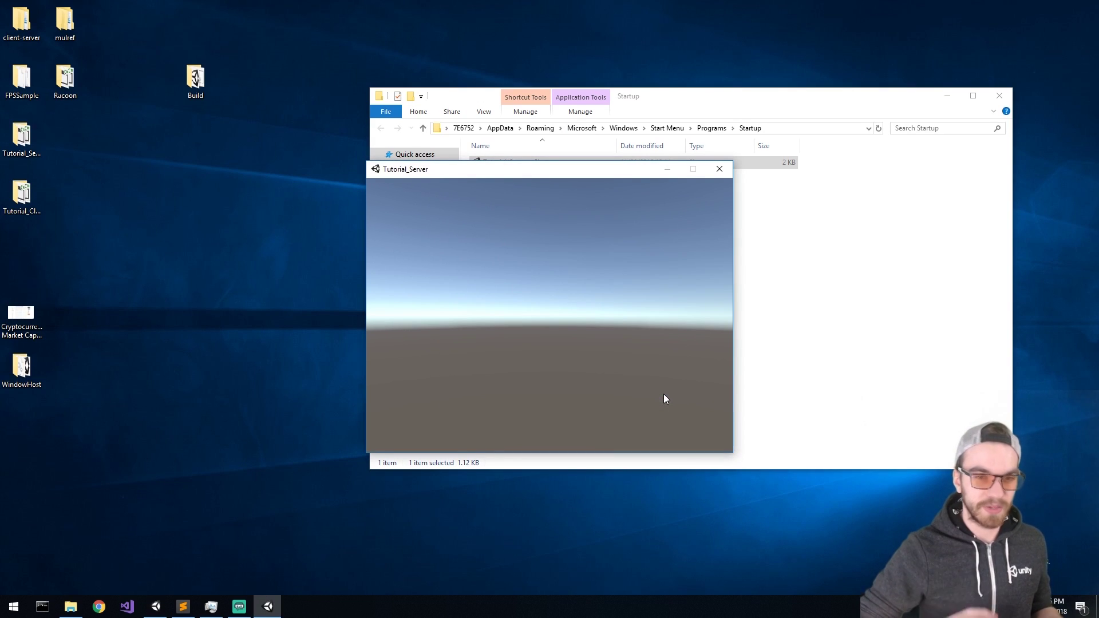
# Close the running Tutorial_Server and delete its shortcut from the Startup folder
pyautogui.moveTo(604, 174); pyautogui.dragTo(748, 255)
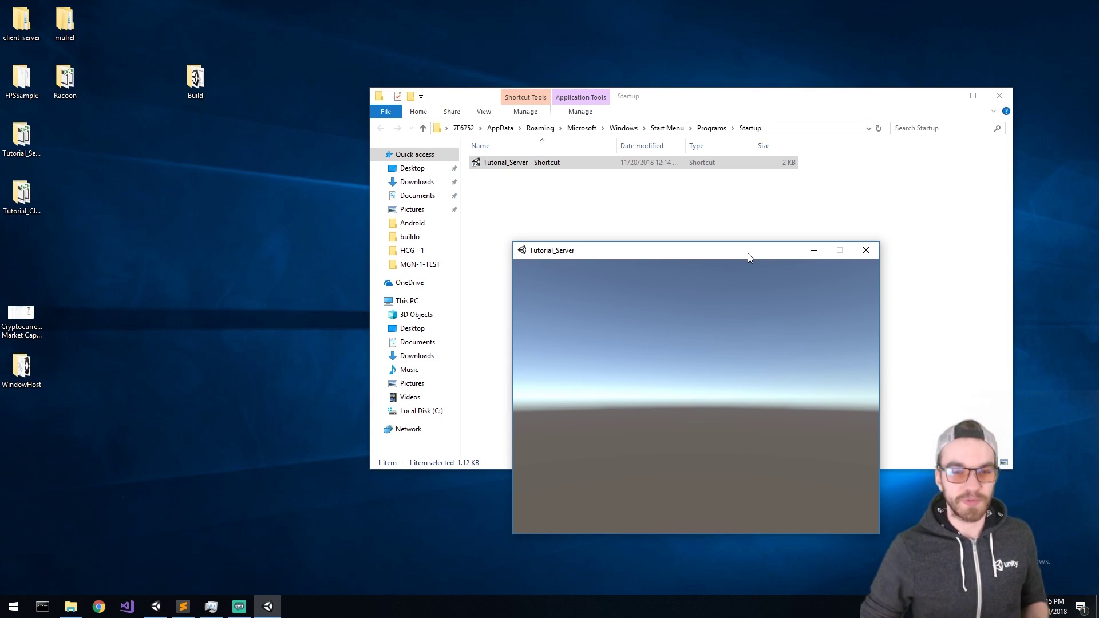
pyautogui.click(866, 250)
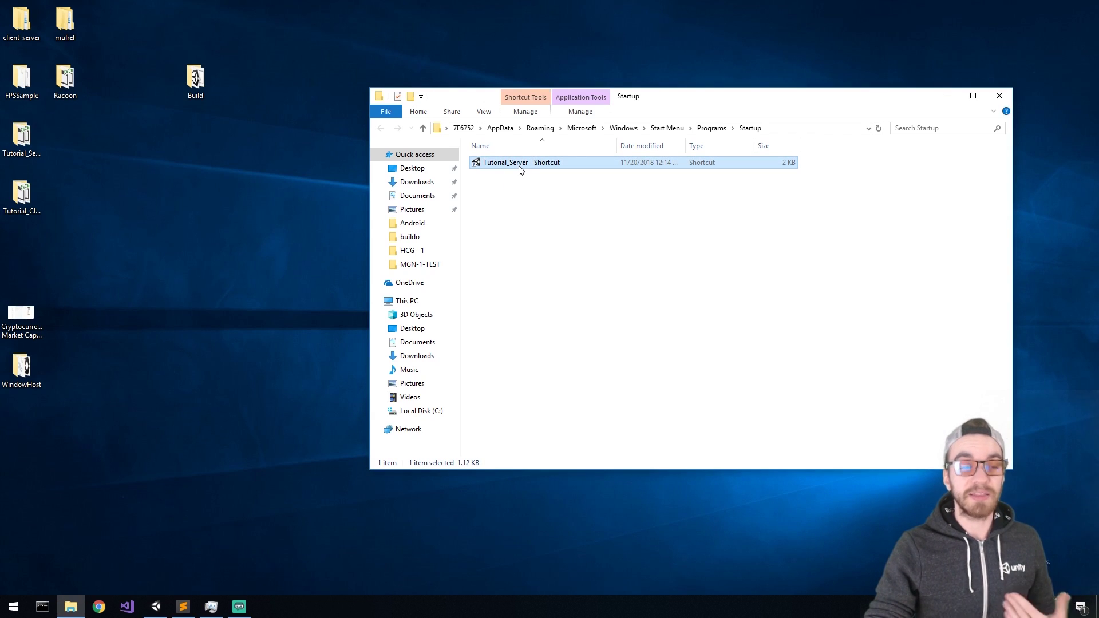
pyautogui.press('Delete')
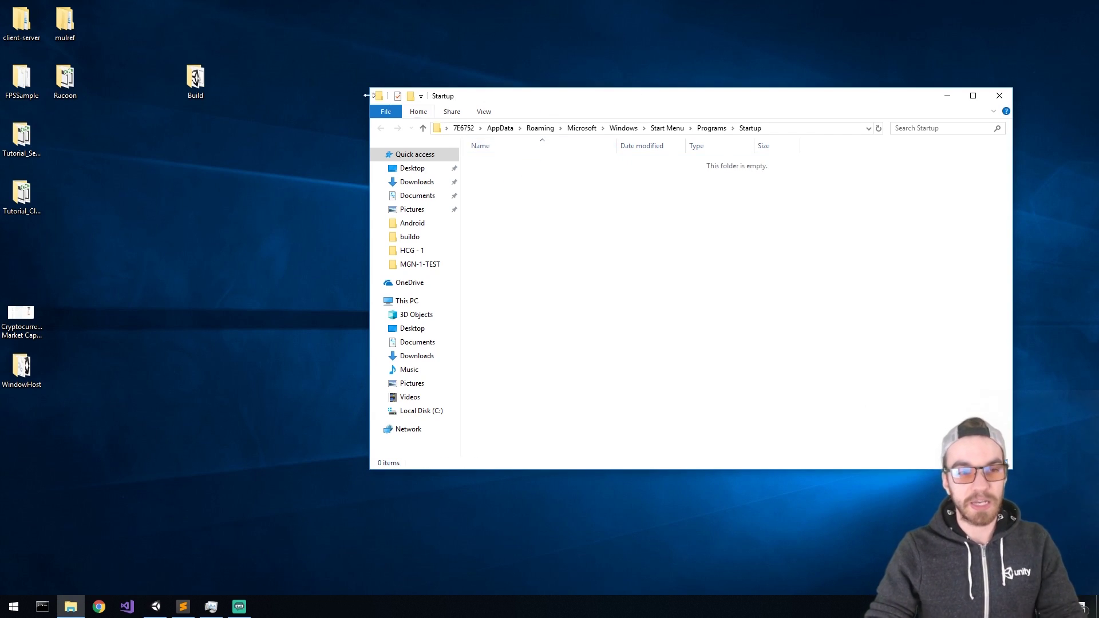
pyautogui.moveTo(707, 289); pyautogui.dragTo(572, 229)
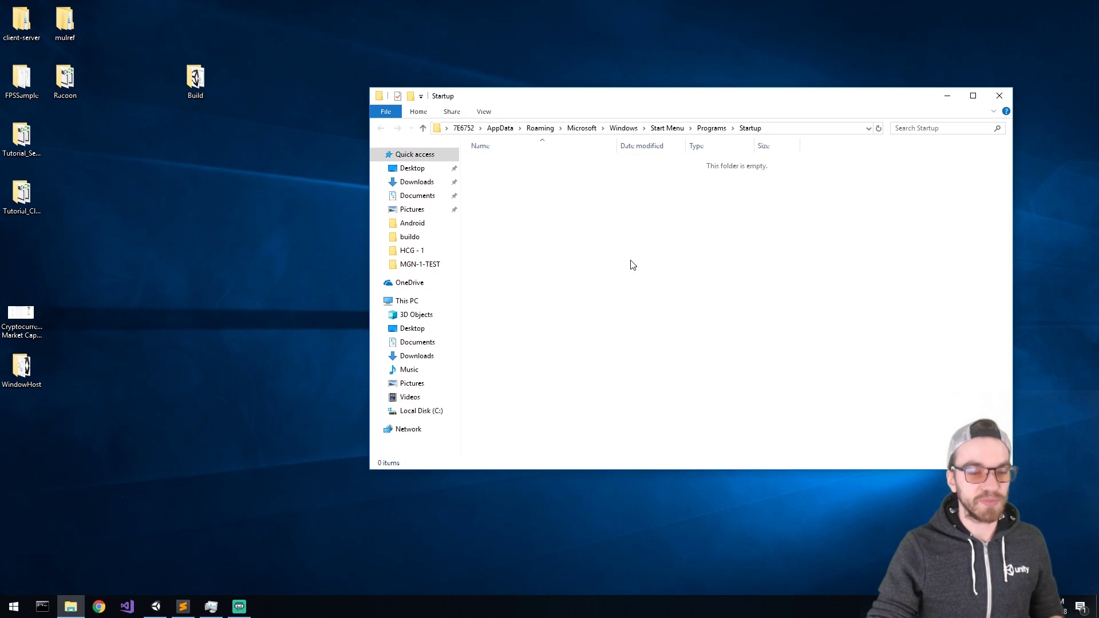
# Rearrange the Build and WindowHost folders on the desktop and open WindowHost
pyautogui.moveTo(201, 80); pyautogui.dragTo(109, 139)
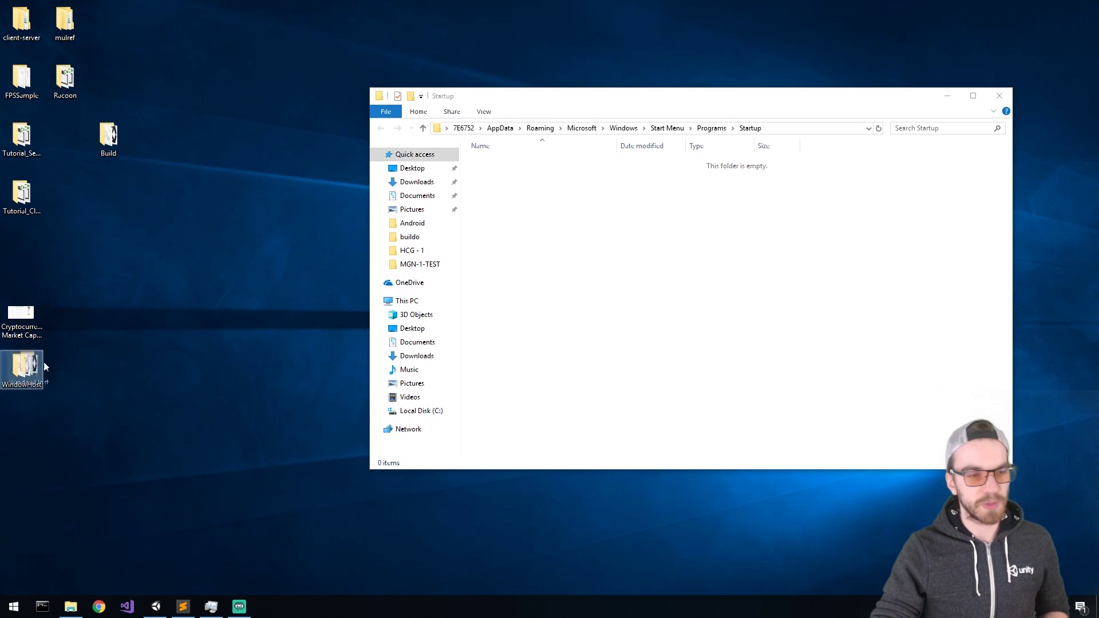
pyautogui.moveTo(22, 369); pyautogui.dragTo(246, 263)
pyautogui.doubleClick(240, 252)
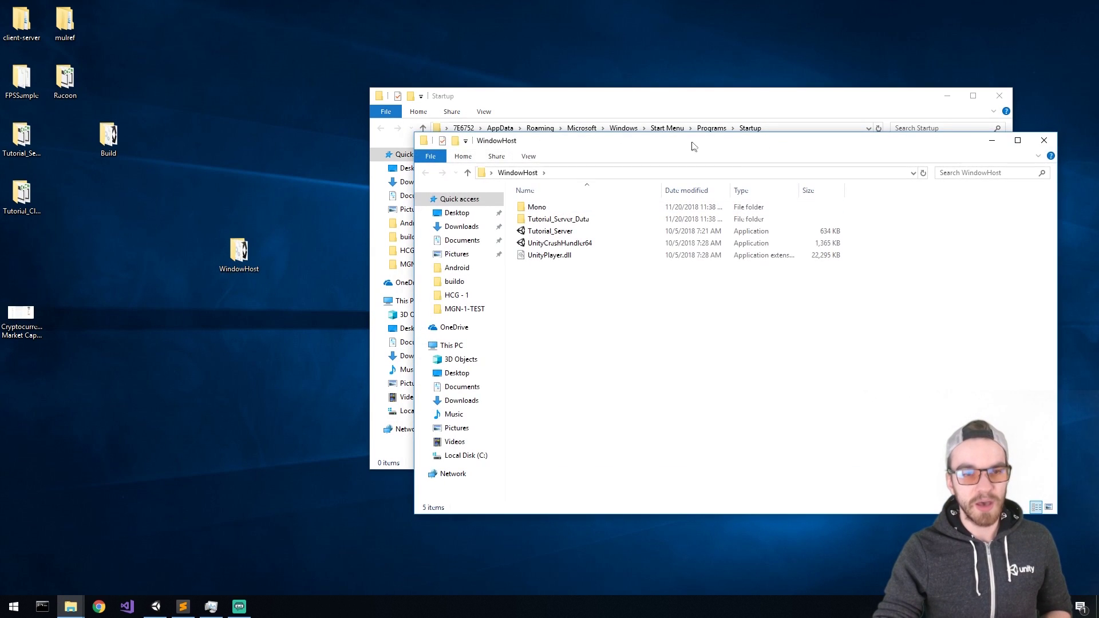
# Create a text document named LaunchHeadlessServer in the WindowHost folder and open it
pyautogui.rightClick(647, 272)
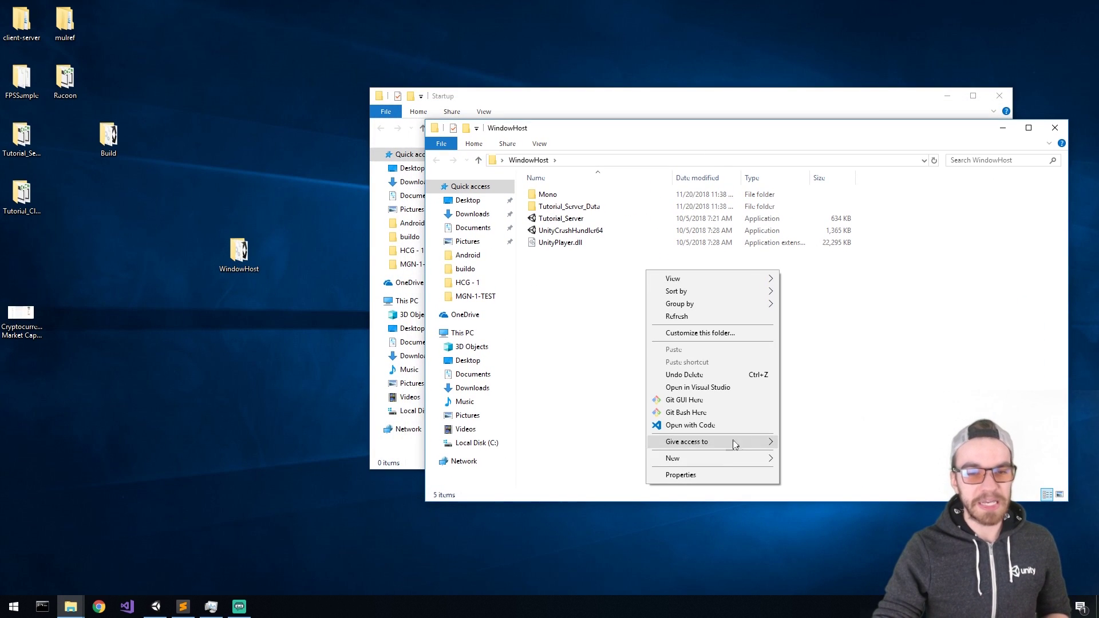
pyautogui.moveTo(770, 459)
pyautogui.click(818, 513)
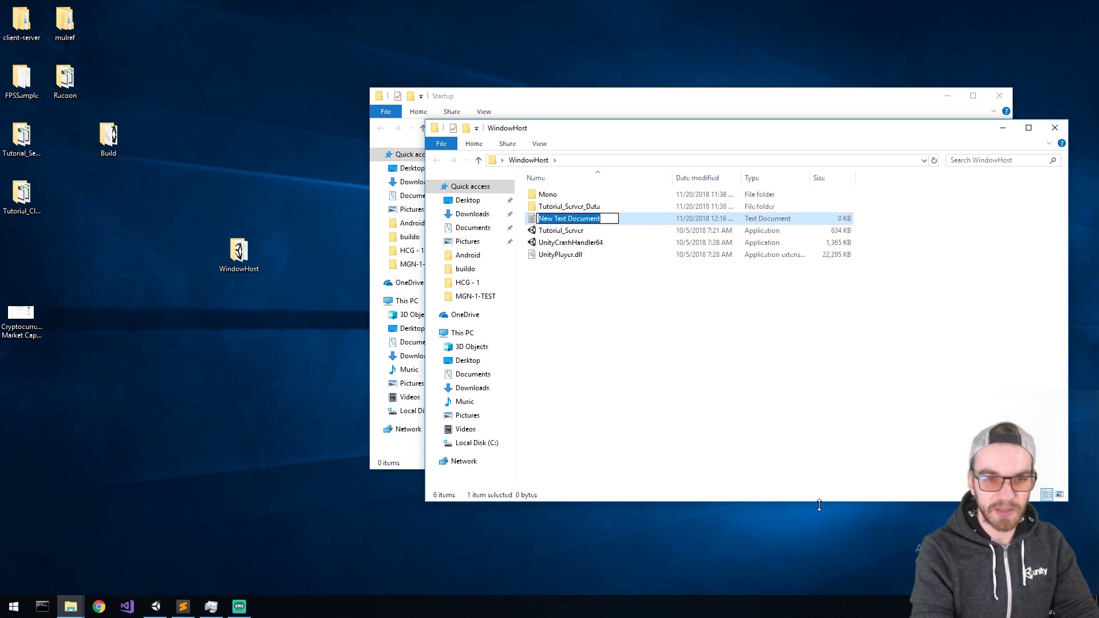
pyautogui.write('Launch')
pyautogui.write('Server')
pyautogui.press('BackSpace')
pyautogui.press('BackSpace')
pyautogui.press('BackSpace')
pyautogui.press('BackSpace')
pyautogui.press('BackSpace')
pyautogui.write('HeadlessServer')
pyautogui.press('Return')
pyautogui.press('Return')
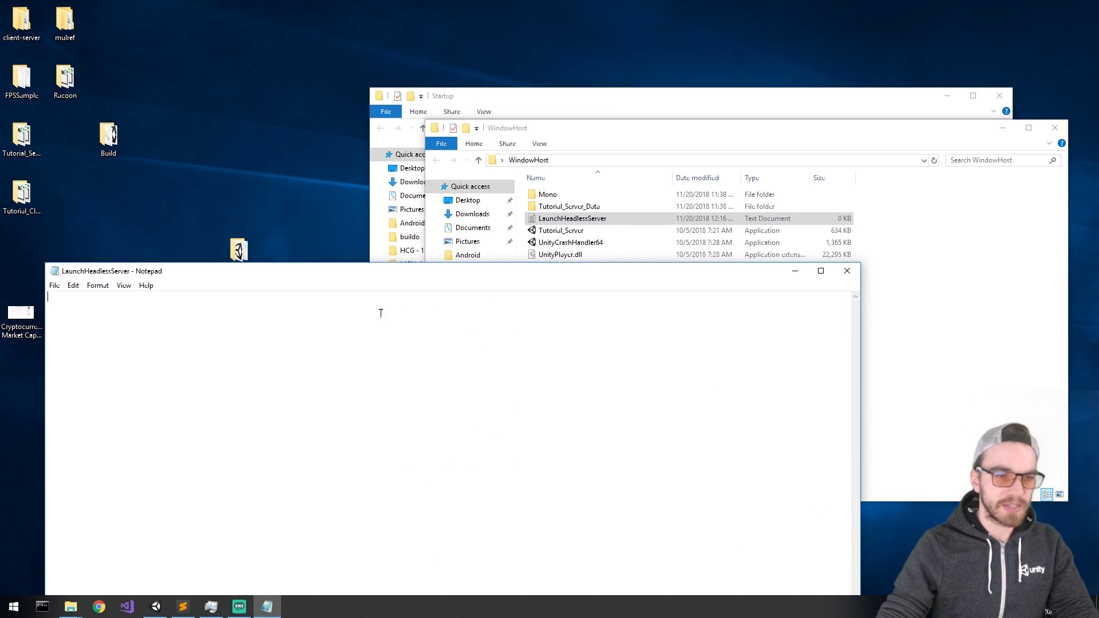
# Write the launch command ./Tutorial_Server.exe -batchmode -nographics in the text document and place its window below the folder's file list
pyautogui.moveTo(364, 275); pyautogui.dragTo(524, 107)
pyautogui.write('./Tutorial_Server.exe -batchmode -nographics')
pyautogui.moveTo(175, 95); pyautogui.dragTo(465, 283)
pyautogui.moveTo(608, 293); pyautogui.dragTo(659, 307)
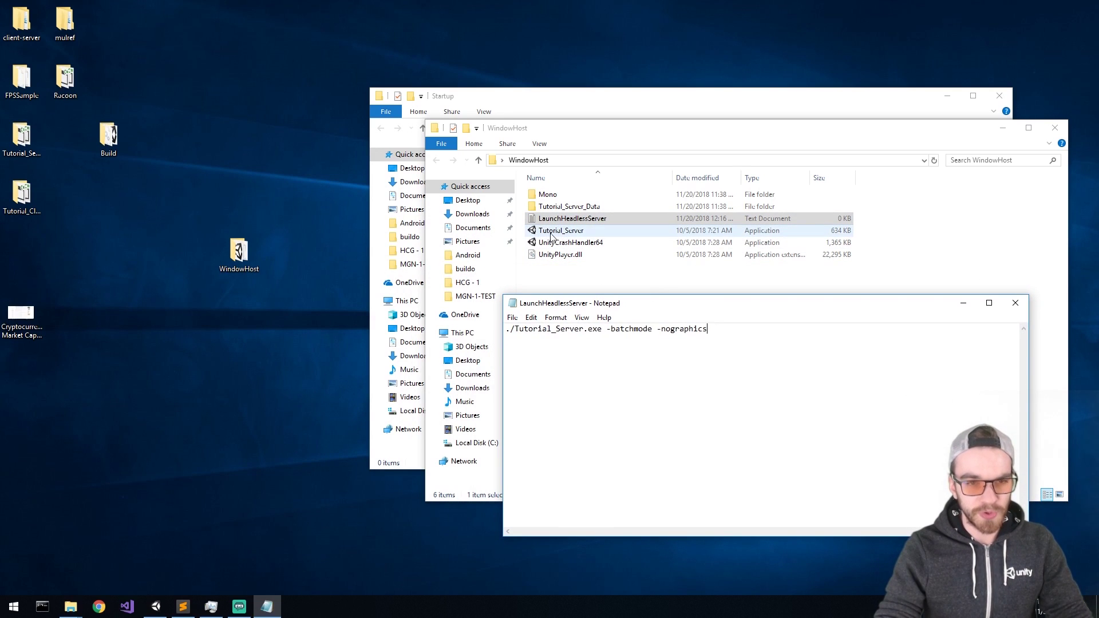
# Examine the executable path and the batchmode argument in the launch command by highlighting each of them
pyautogui.moveTo(603, 330); pyautogui.dragTo(512, 334)
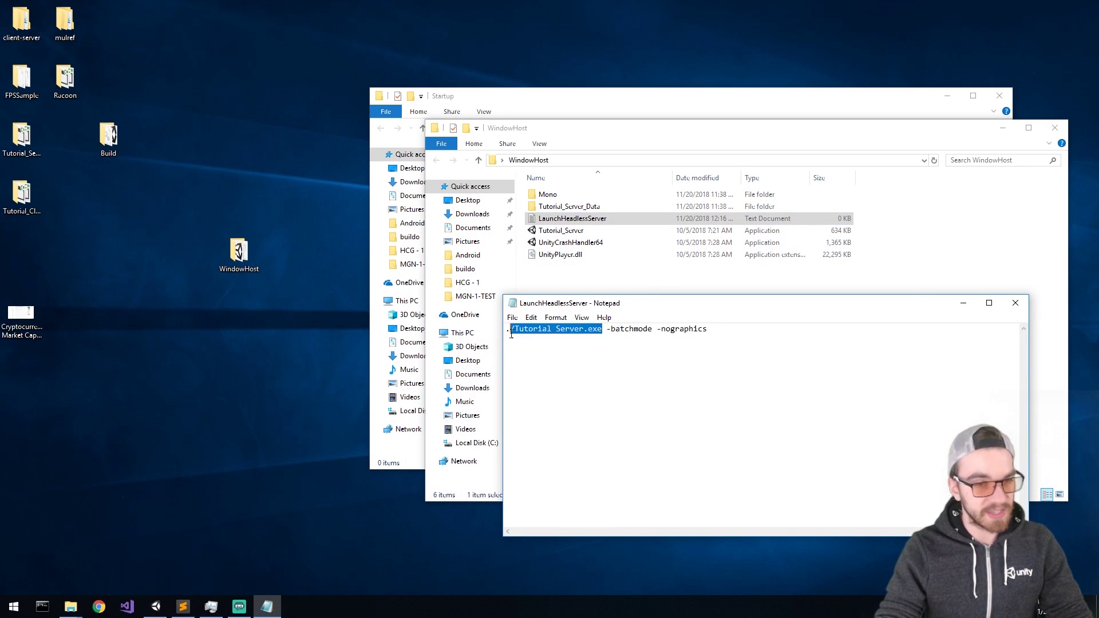
pyautogui.click(509, 332)
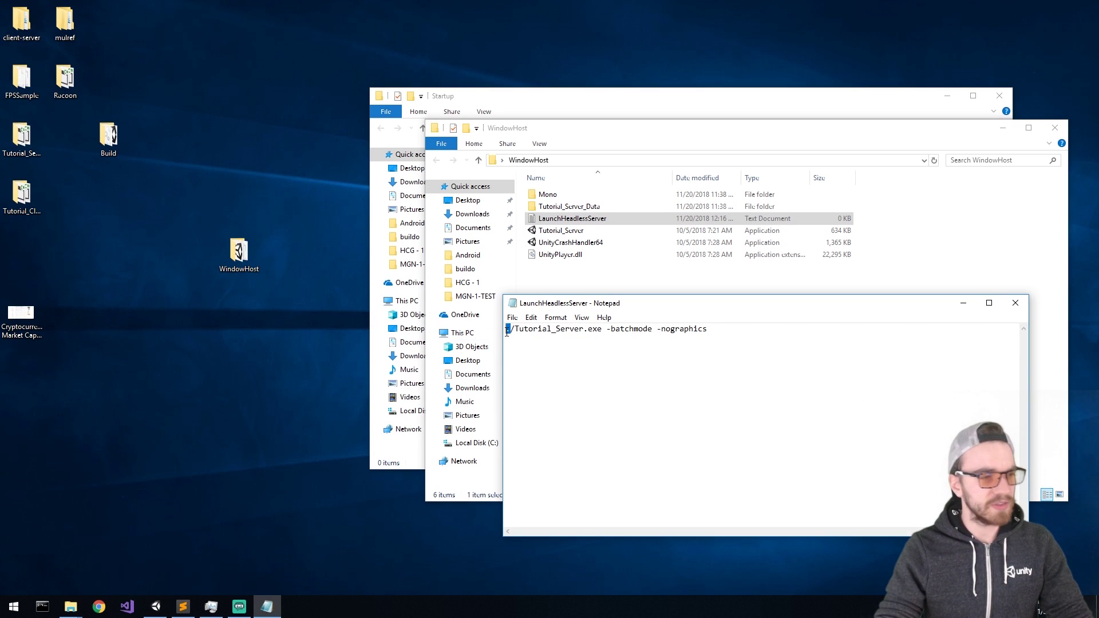
pyautogui.keyDown('shift'); pyautogui.click(599, 331); pyautogui.keyUp('shift')
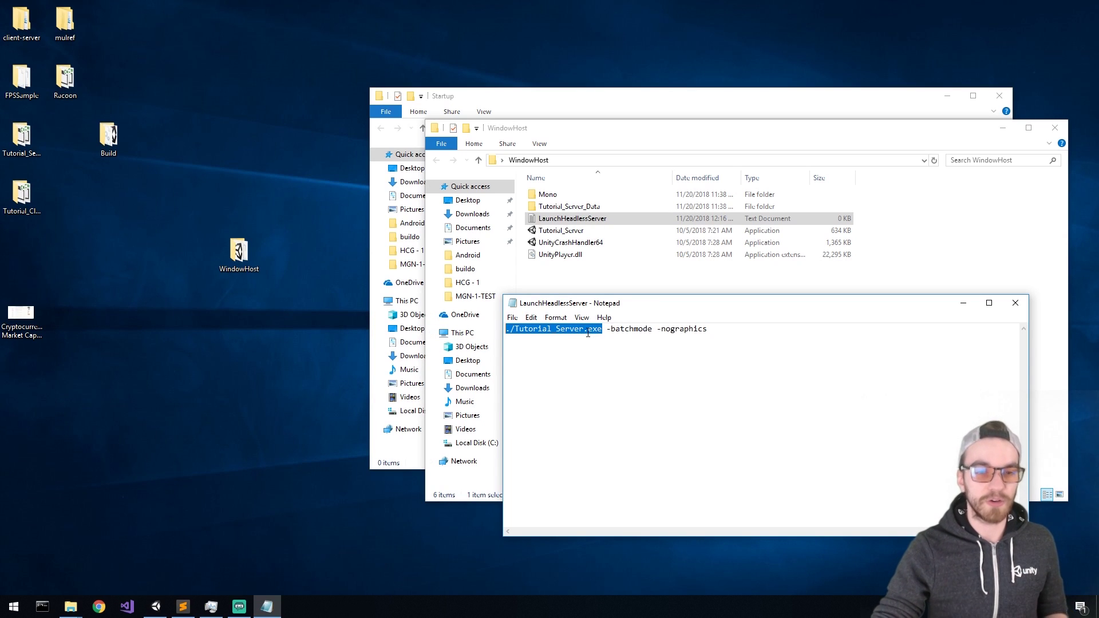
pyautogui.doubleClick(628, 329)
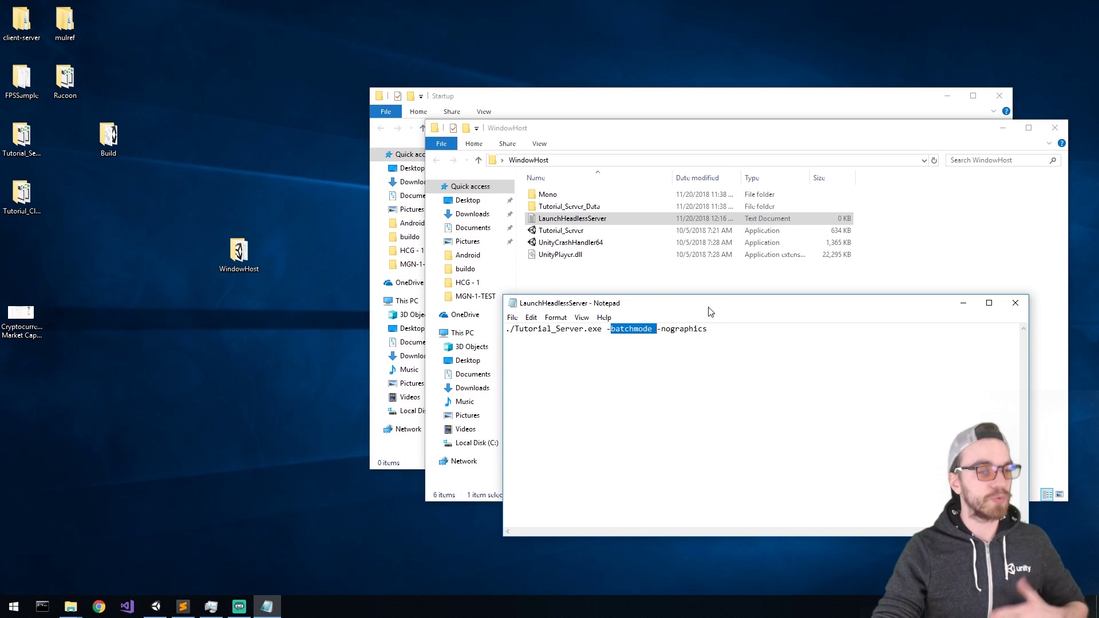
pyautogui.moveTo(710, 311); pyautogui.dragTo(630, 292)
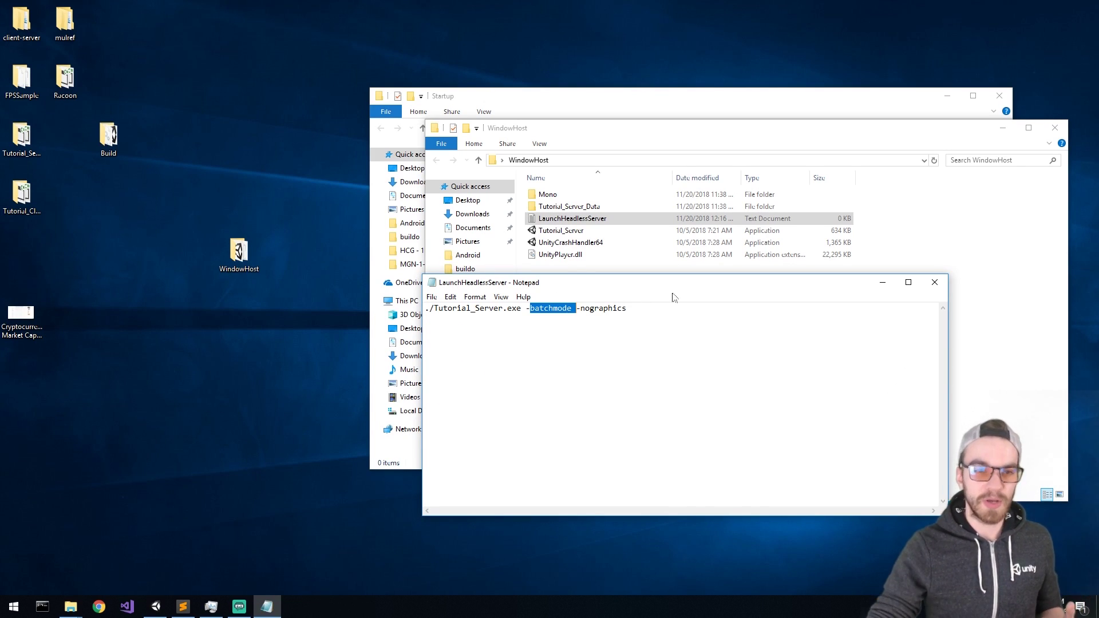
pyautogui.moveTo(645, 290); pyautogui.dragTo(704, 264)
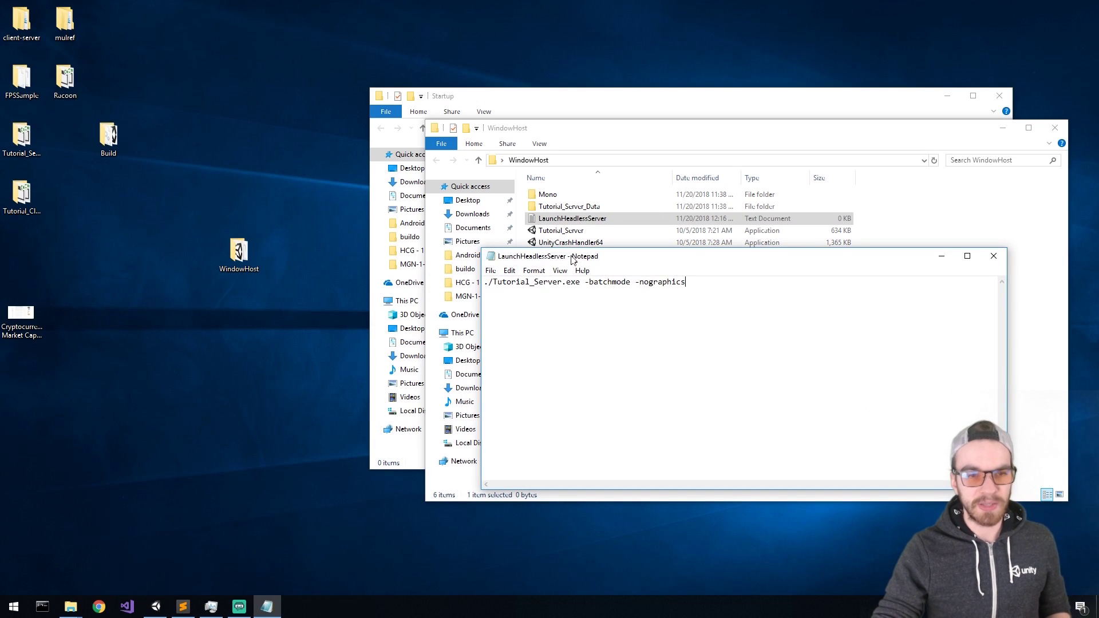
# Save the document under the All Files type as LaunchHeadlessServer.bat in the WindowHost folder
pyautogui.moveTo(572, 261); pyautogui.dragTo(586, 248)
pyautogui.click(504, 258)
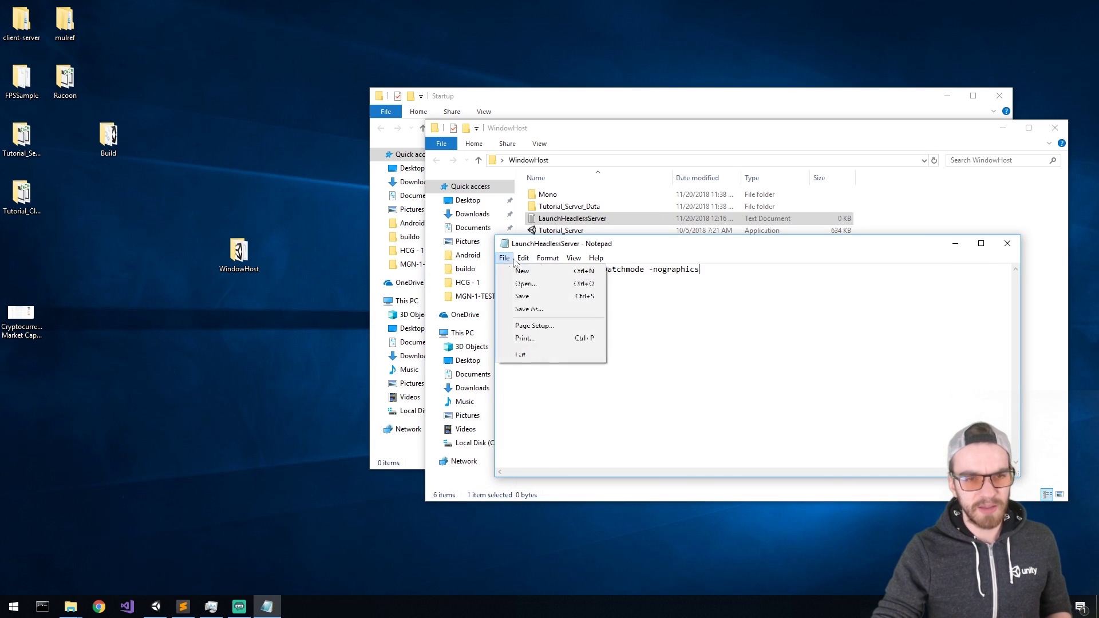
pyautogui.click(528, 309)
pyautogui.click(630, 528)
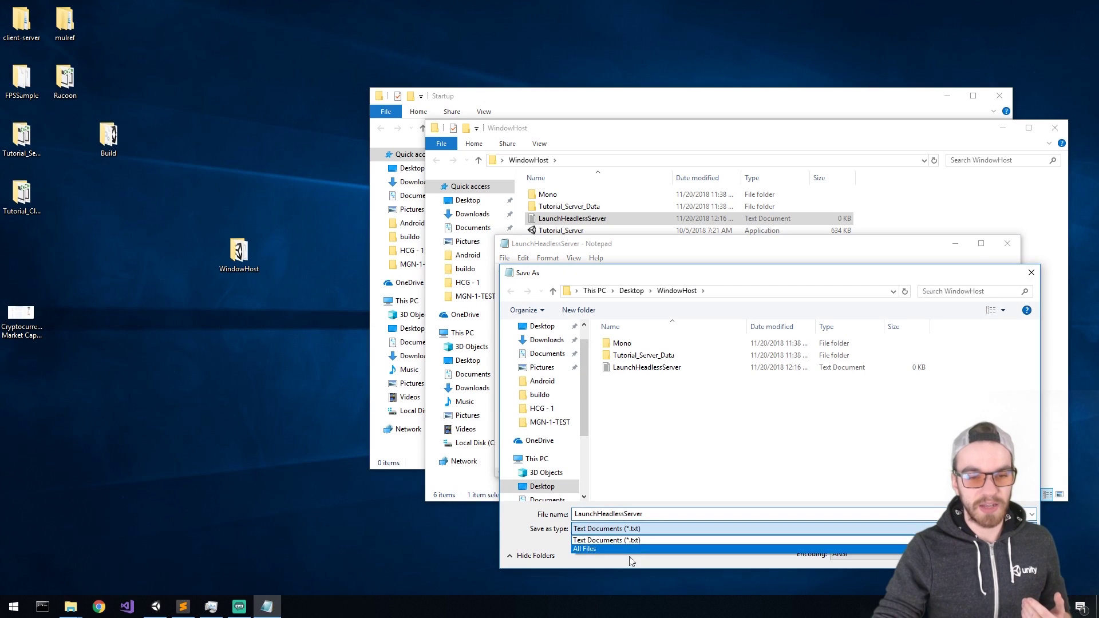
pyautogui.click(599, 549)
pyautogui.moveTo(669, 273); pyautogui.dragTo(420, 92)
pyautogui.doubleClick(385, 332)
pyautogui.click(424, 335)
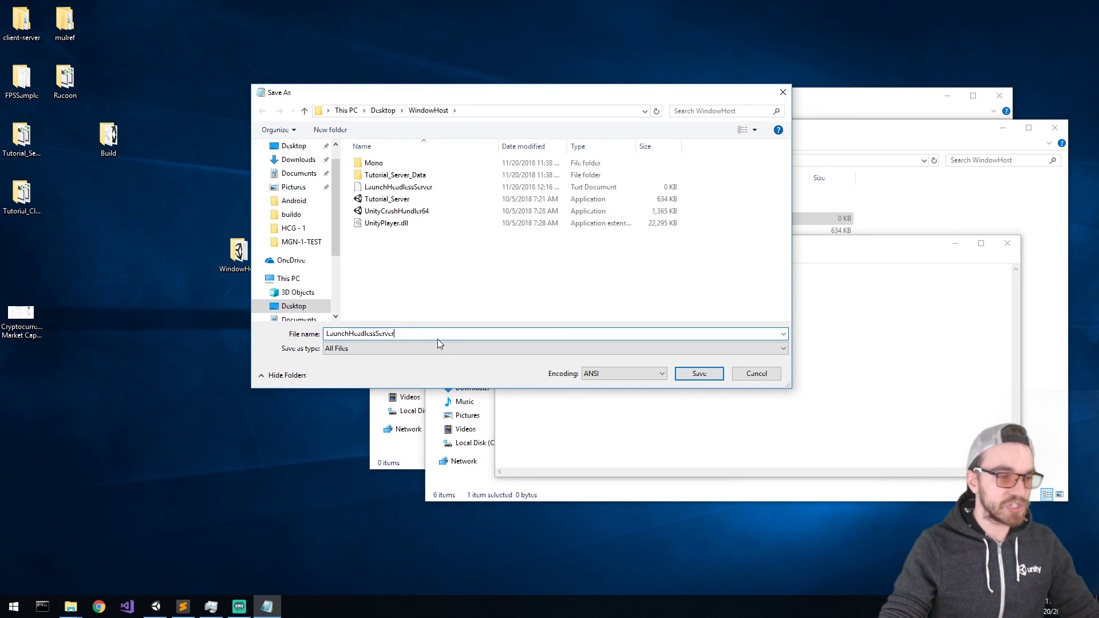
pyautogui.write('.bat')
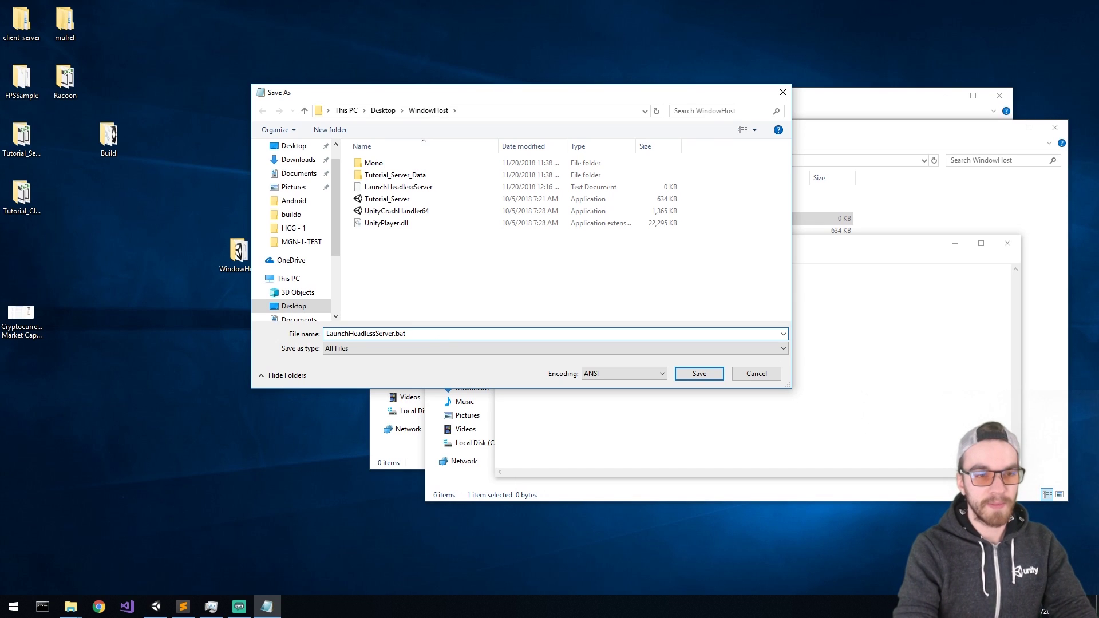
pyautogui.press('Return')
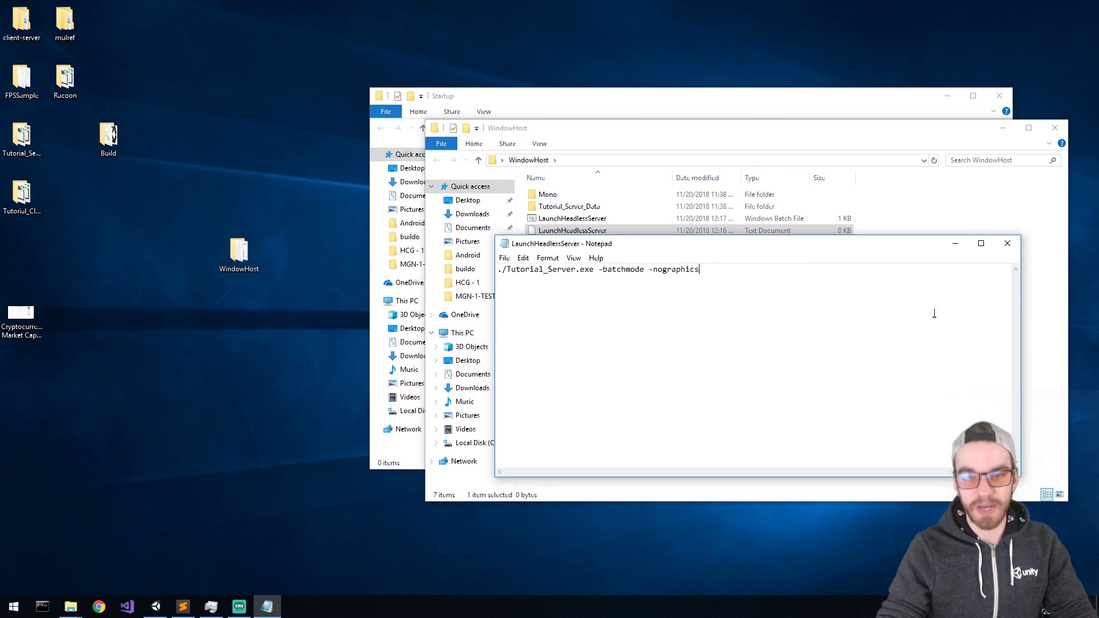
# Close the document and delete the LaunchHeadlessServer text file from WindowHost, keeping the batch file
pyautogui.click(1011, 245)
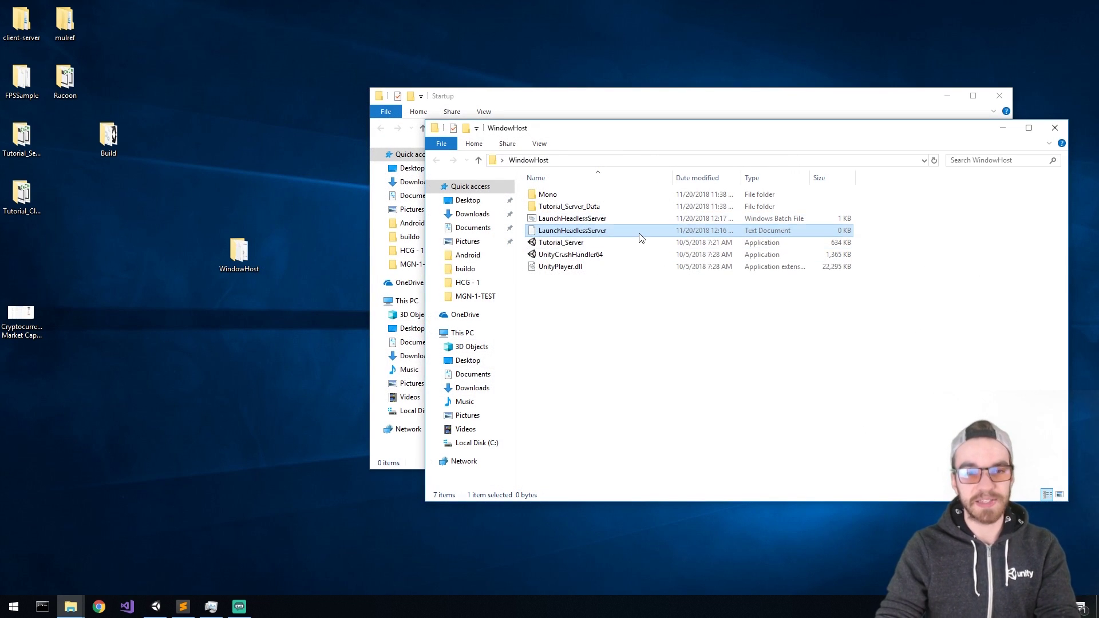
pyautogui.press('Delete')
pyautogui.click(579, 219)
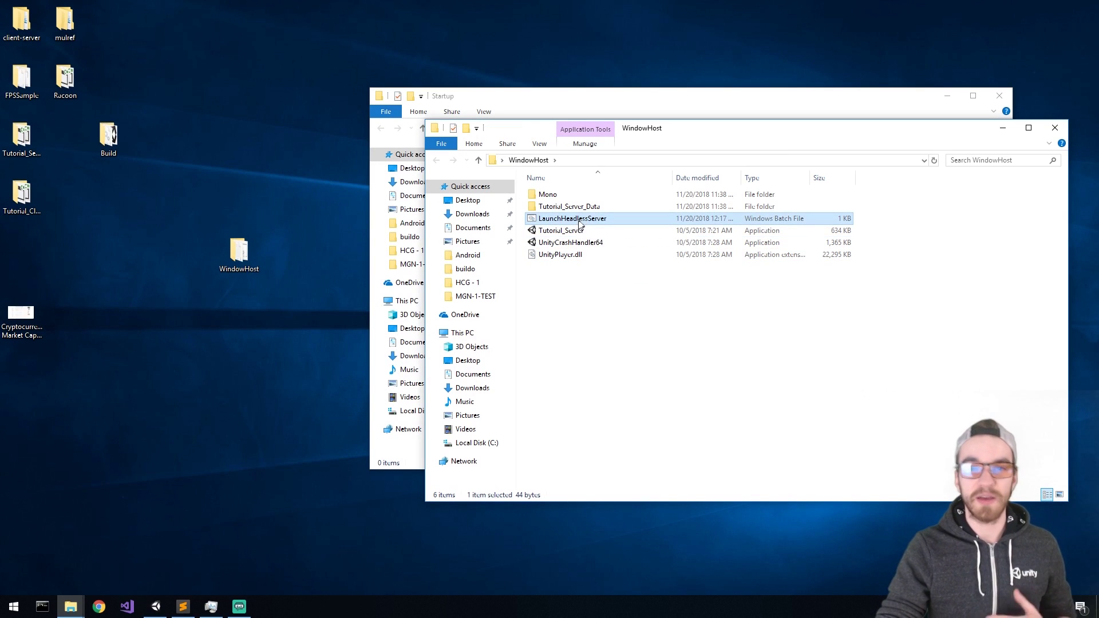
pyautogui.click(640, 293)
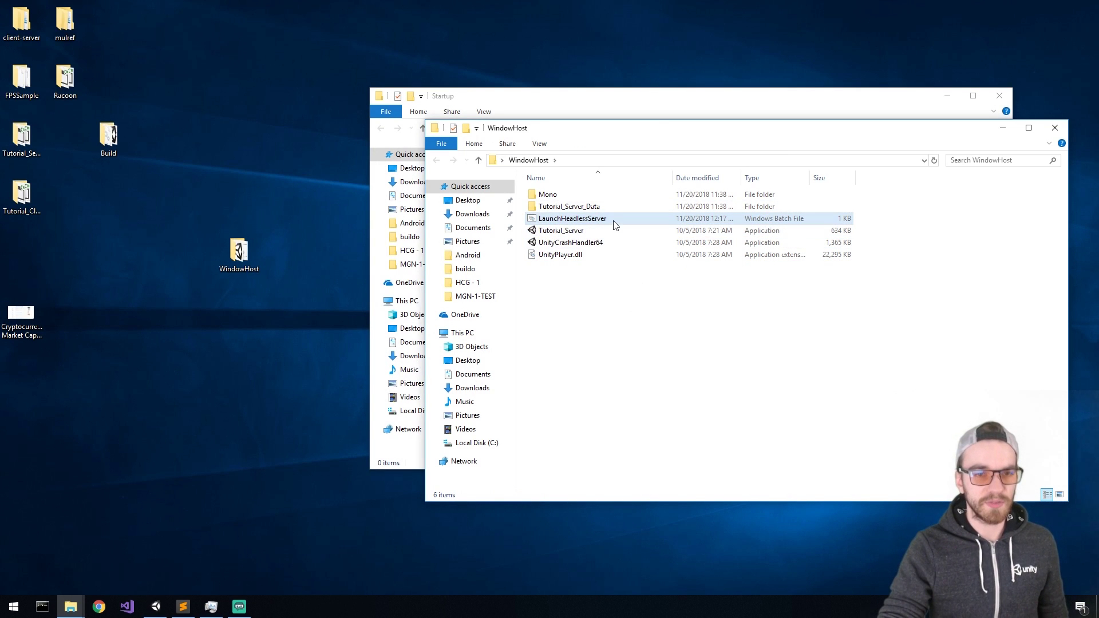
pyautogui.click(613, 221)
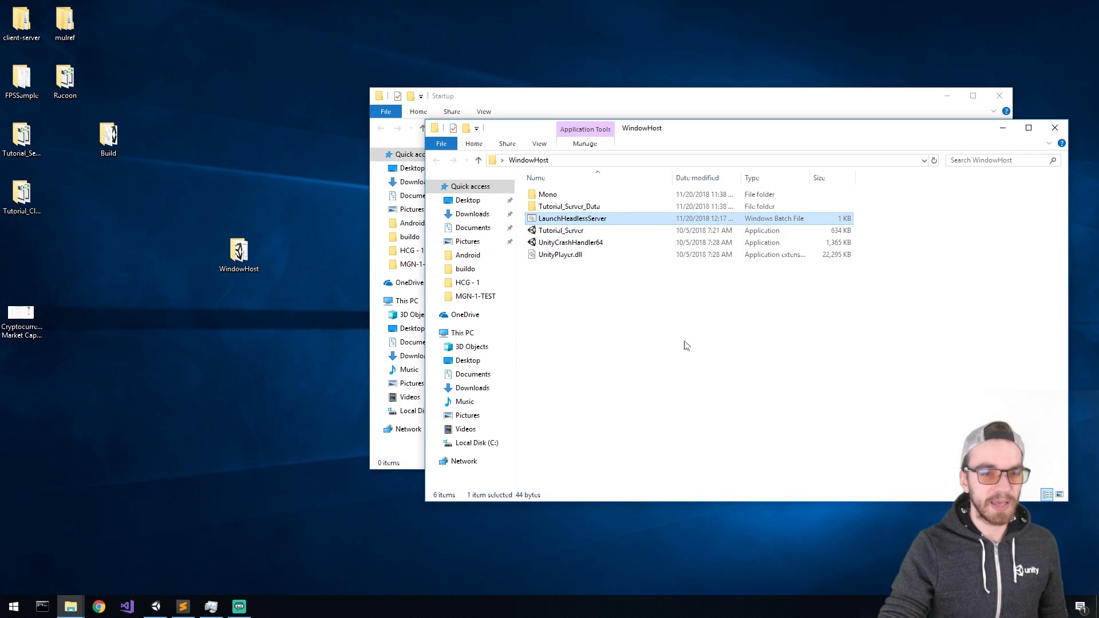
pyautogui.click(615, 337)
# Move the LaunchHeadlessServer batch file into the Startup folder and undo the move
pyautogui.hotkey('alt', 'Tab')
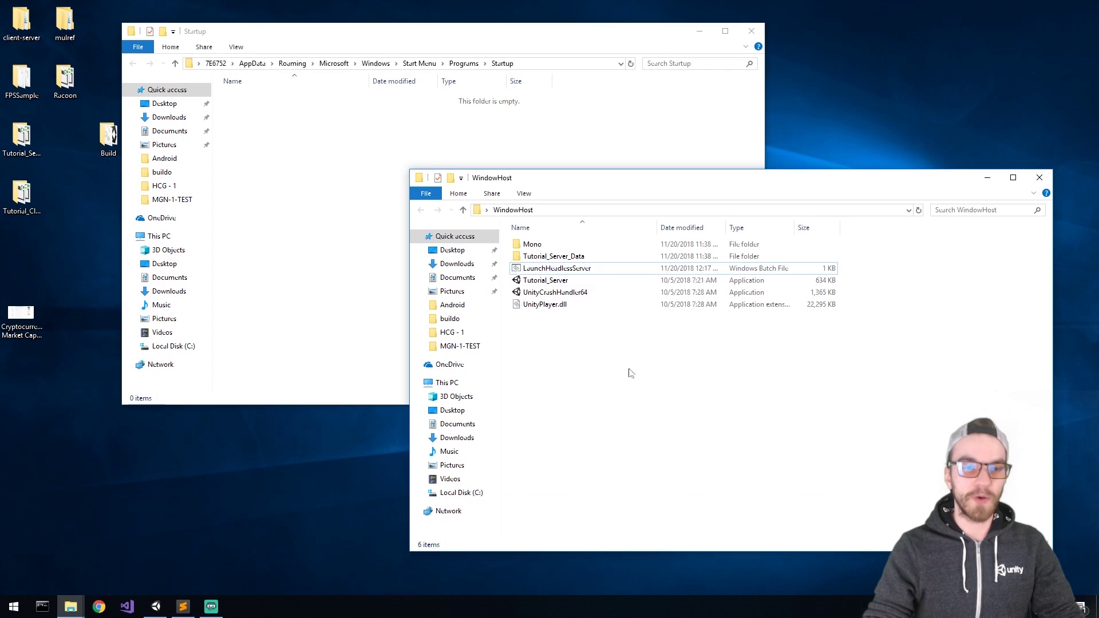
pyautogui.click(550, 268)
pyautogui.moveTo(538, 269); pyautogui.dragTo(352, 143)
pyautogui.hotkey('ctrl', 'z')
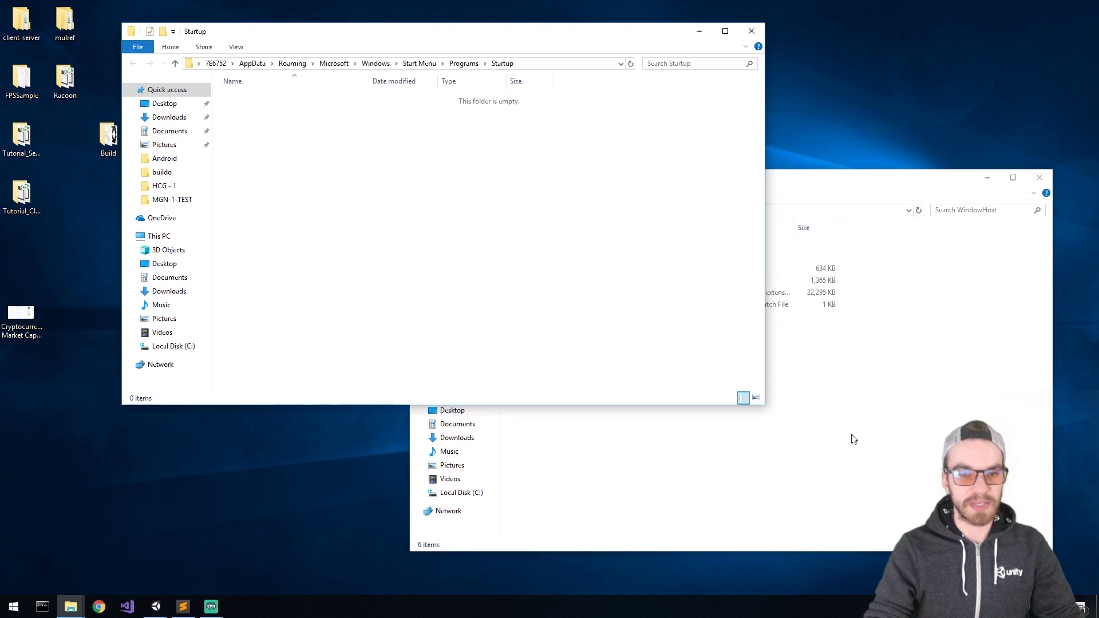
pyautogui.click(853, 437)
pyautogui.click(612, 309)
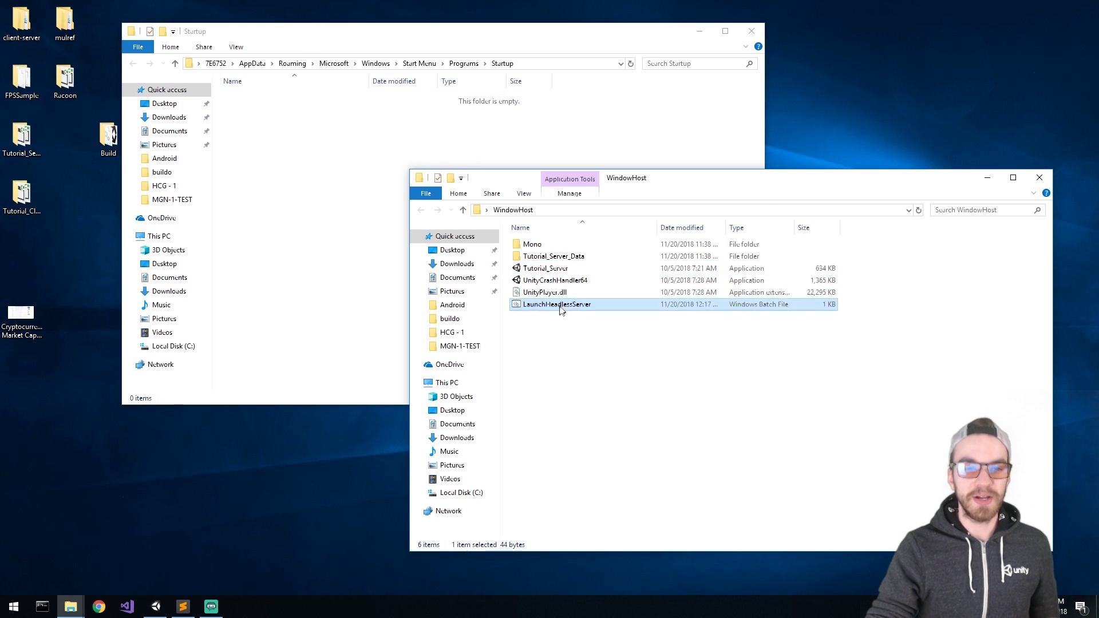
# Open the LaunchHeadlessServer batch file for editing and set its window beside the WindowHost file list
pyautogui.rightClick(548, 269)
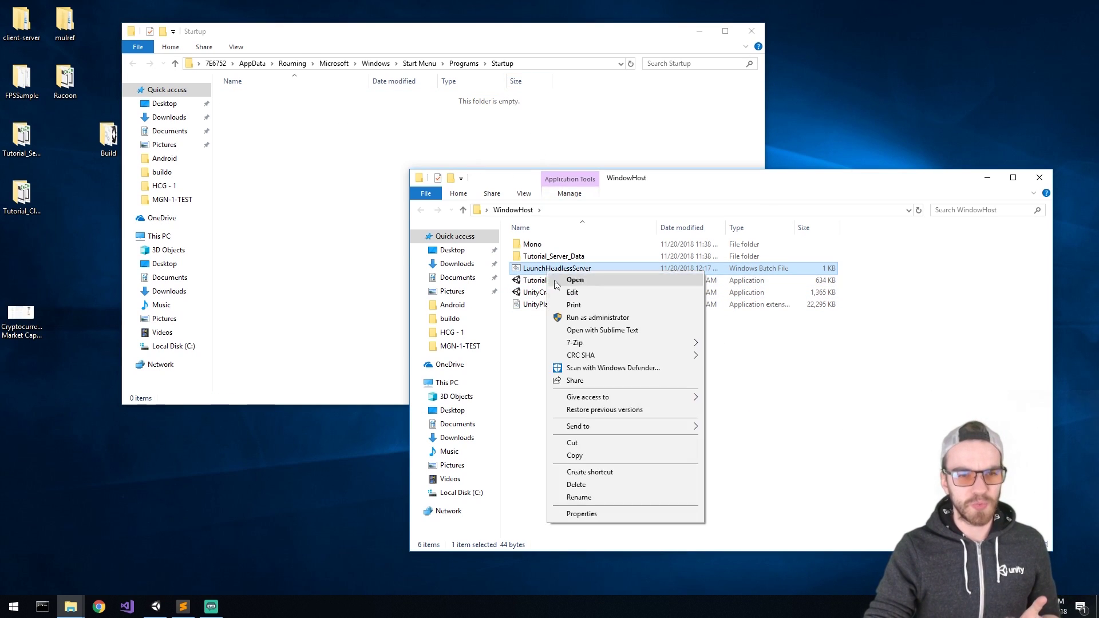
pyautogui.click(586, 293)
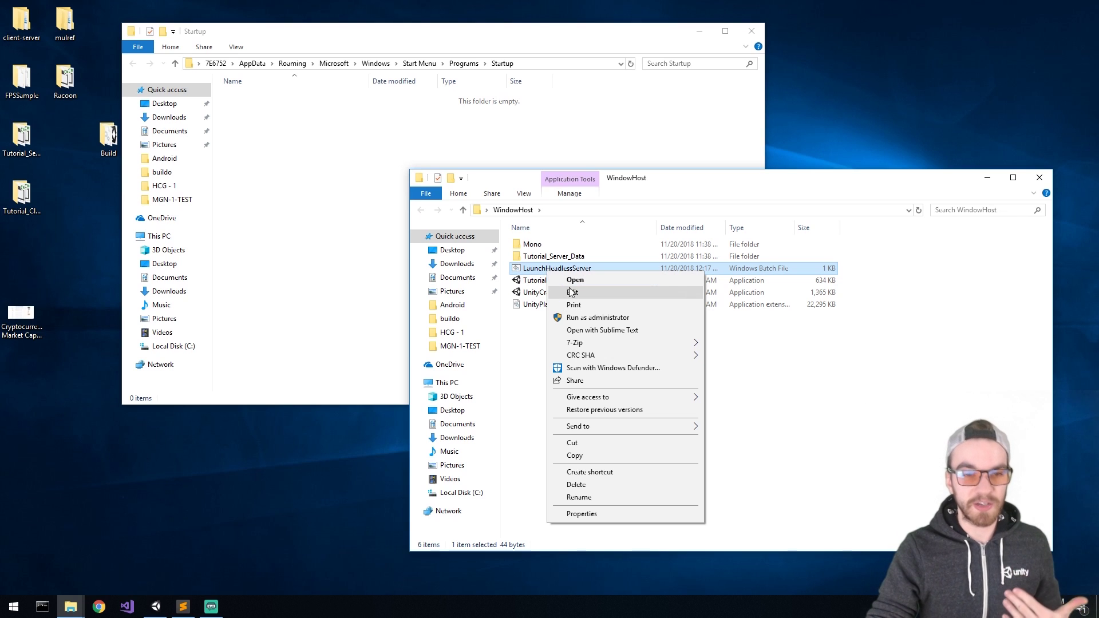
pyautogui.moveTo(680, 245); pyautogui.dragTo(767, 267)
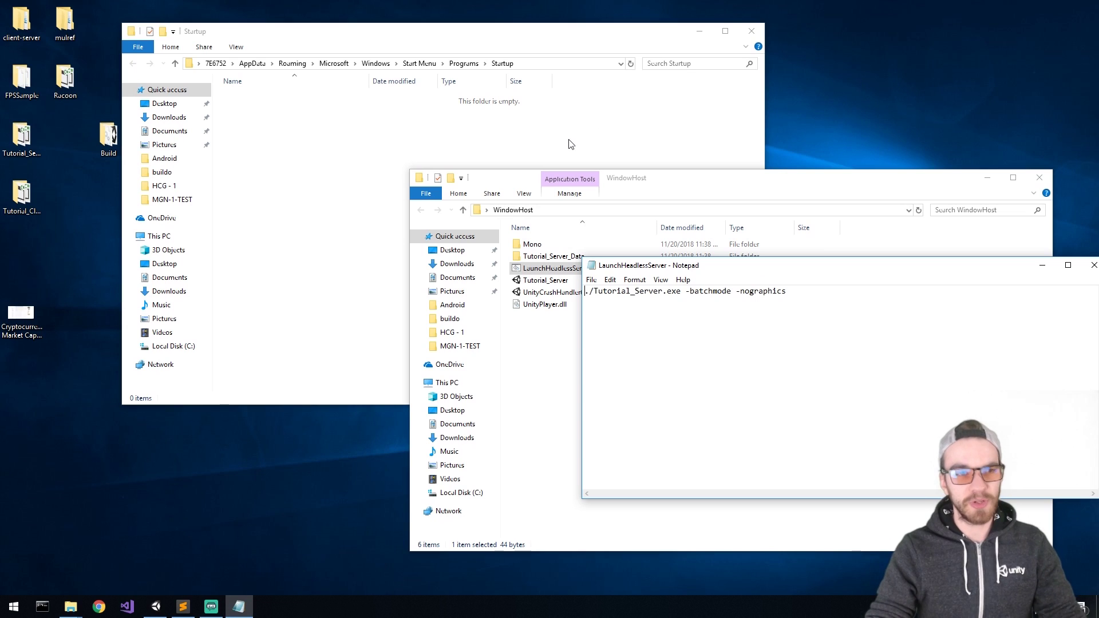
# Extend the WindowHost folder's address to Tutorial_Server.exe and copy the executable's full path
pyautogui.click(699, 185)
pyautogui.click(560, 282)
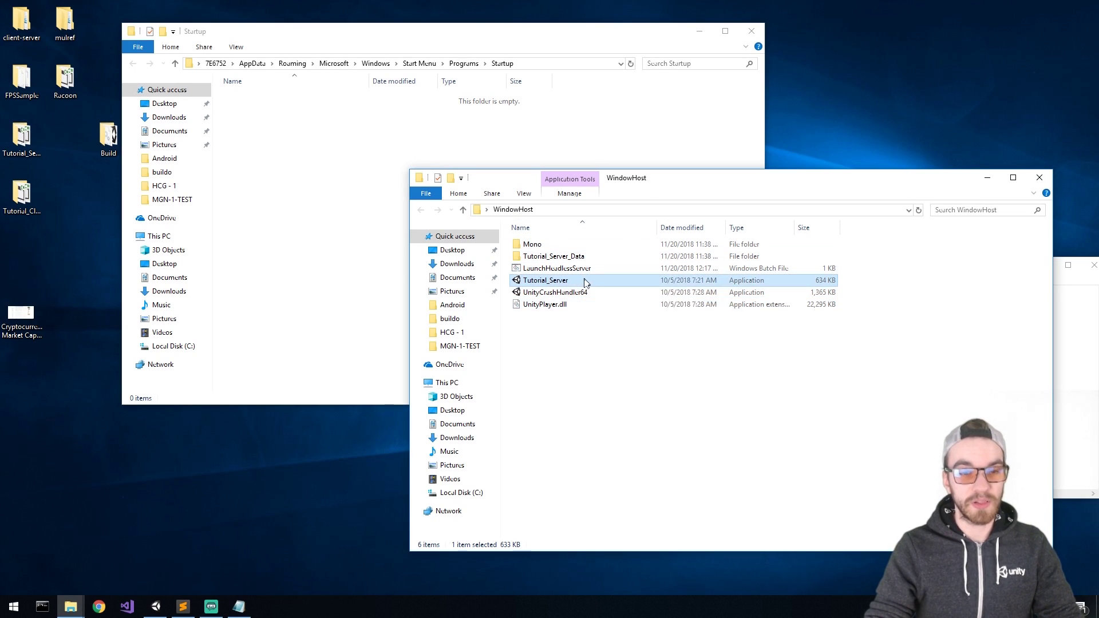
pyautogui.click(660, 209)
pyautogui.click(661, 209)
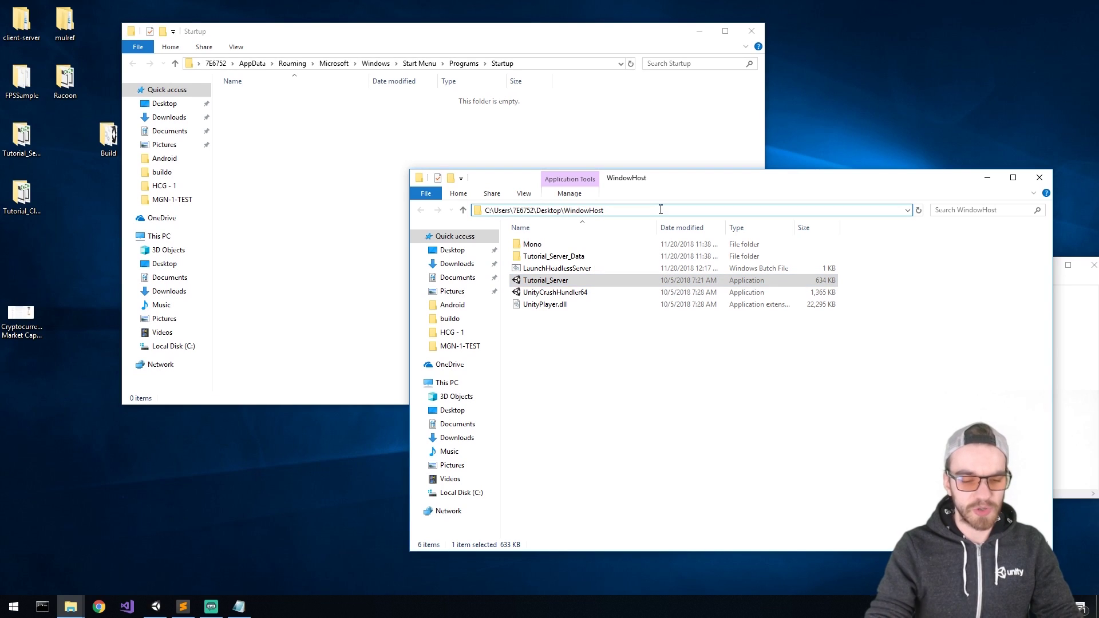
pyautogui.write('\\T')
pyautogui.press('Down')
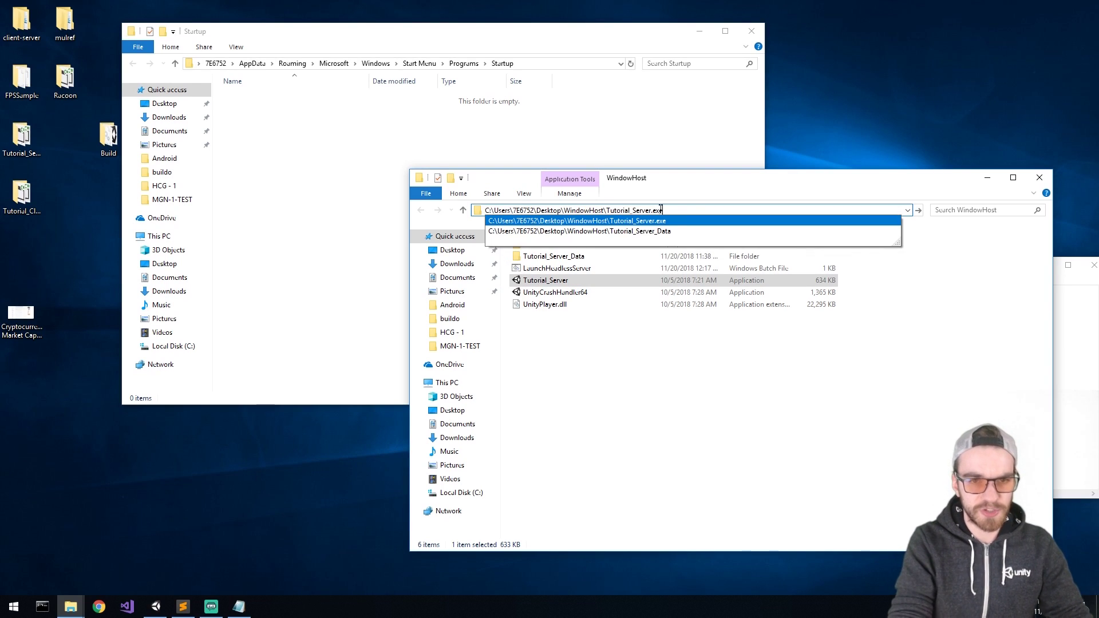
pyautogui.hotkey('ctrl', 'a')
pyautogui.hotkey('ctrl', 'c')
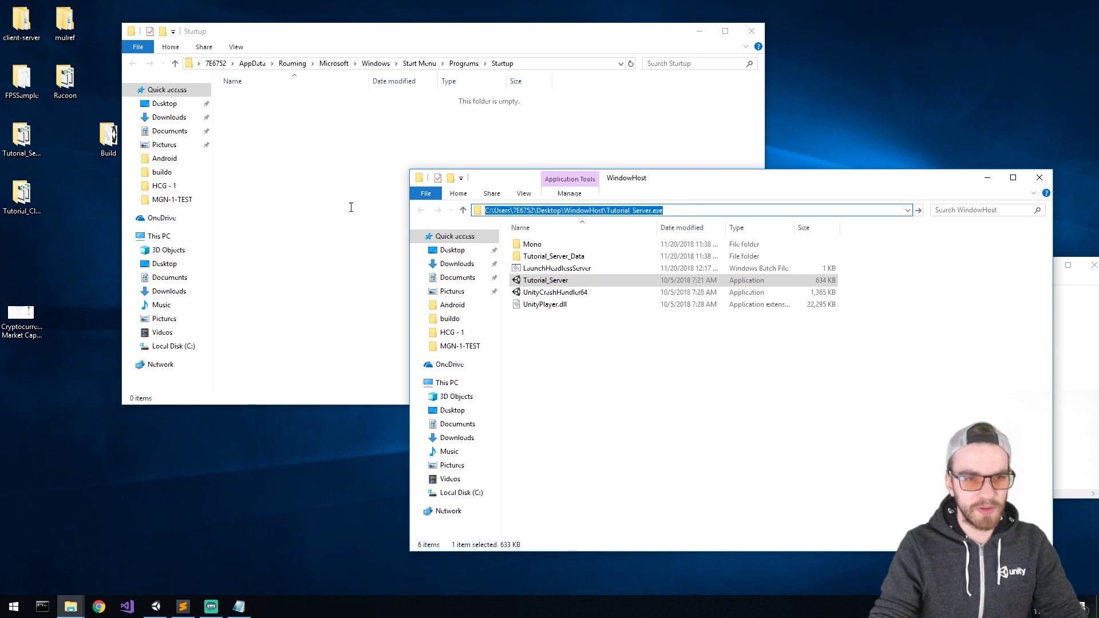
# Replace ./Tutorial_Server.exe in the batch file with the copied full path, keep the -batchmode -nographics arguments, and save and close the file
pyautogui.moveTo(687, 174); pyautogui.dragTo(313, 171)
pyautogui.hotkey('alt', 'Tab')
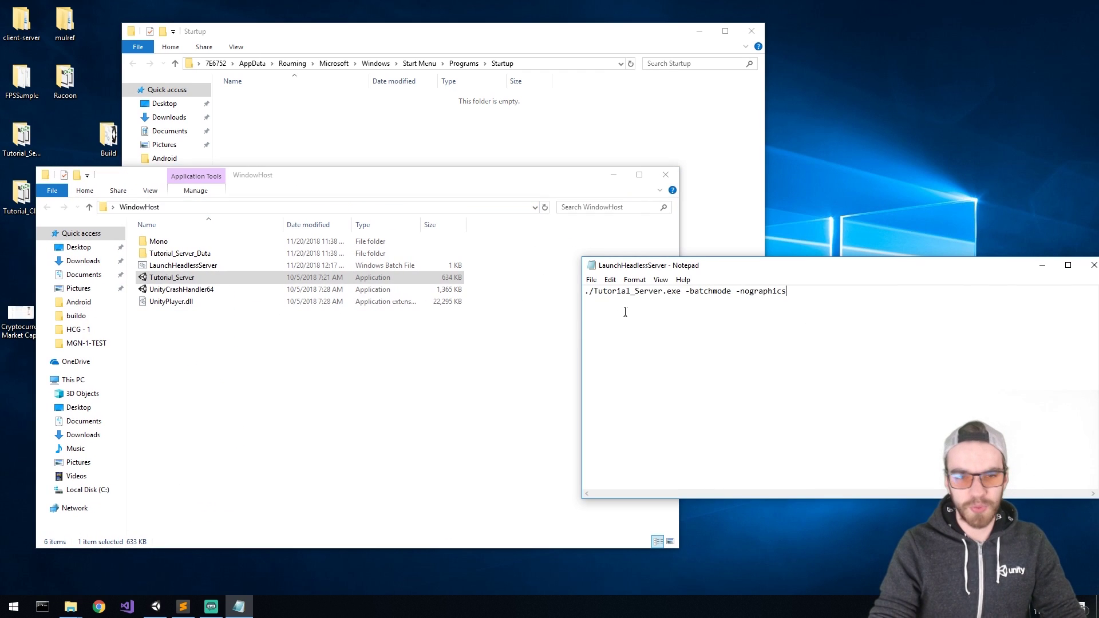
pyautogui.moveTo(681, 292); pyautogui.dragTo(554, 286)
pyautogui.hotkey('ctrl', 'v')
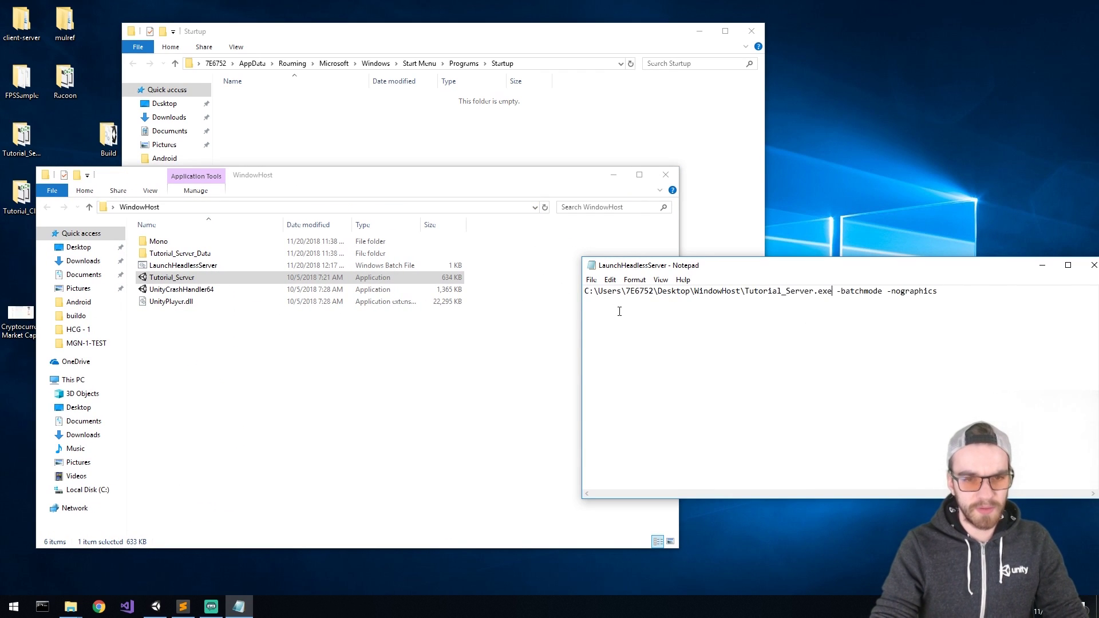
pyautogui.moveTo(804, 270); pyautogui.dragTo(694, 251)
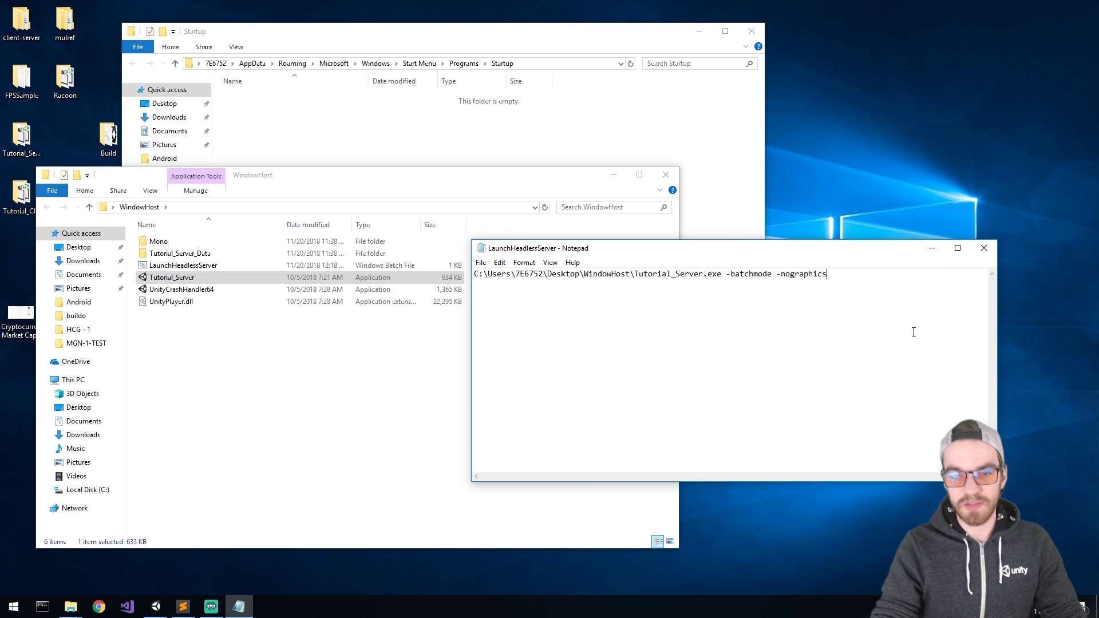
pyautogui.click(984, 248)
# Test-run the LaunchHeadlessServer batch file from WindowHost, examine the running processes in Task Manager, and close both windows
pyautogui.click(195, 266)
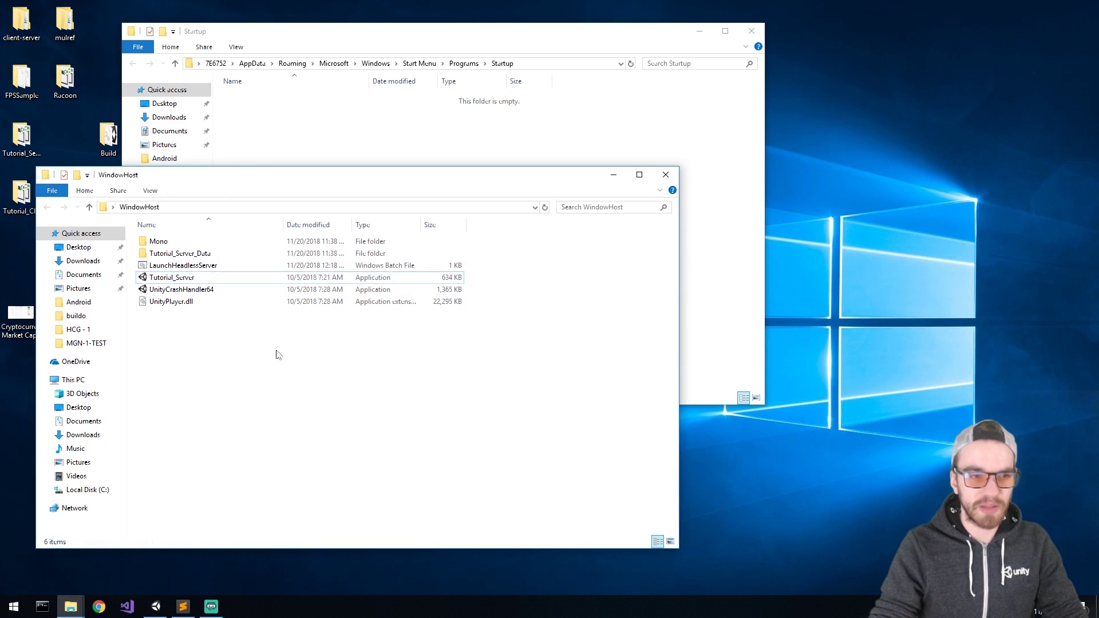
pyautogui.doubleClick(198, 270)
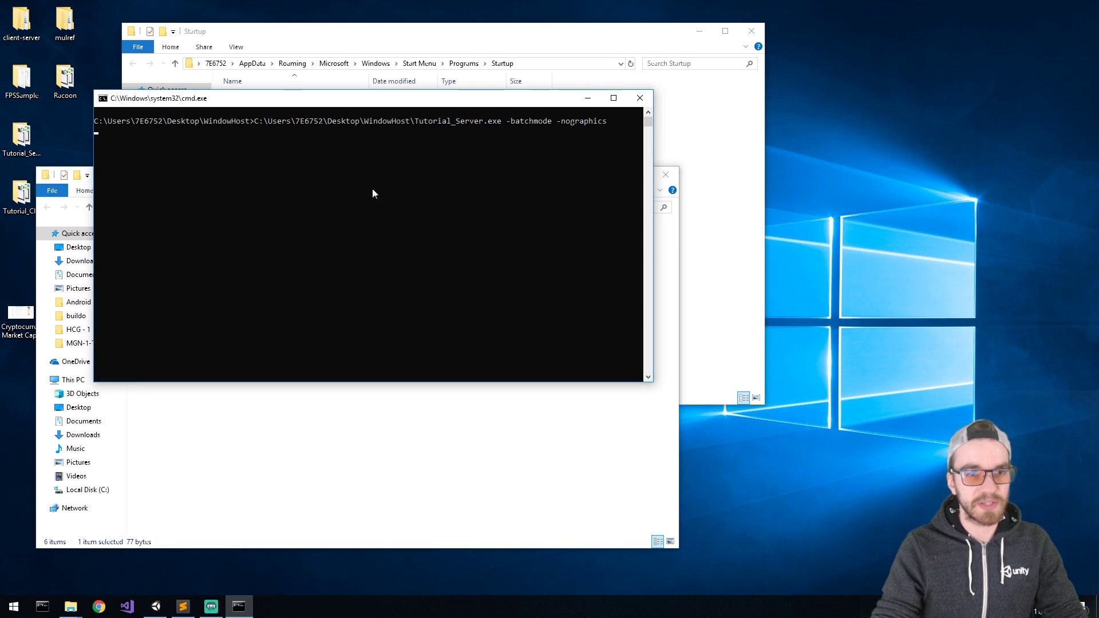
pyautogui.hotkey('ctrl', 'shift', 'Escape')
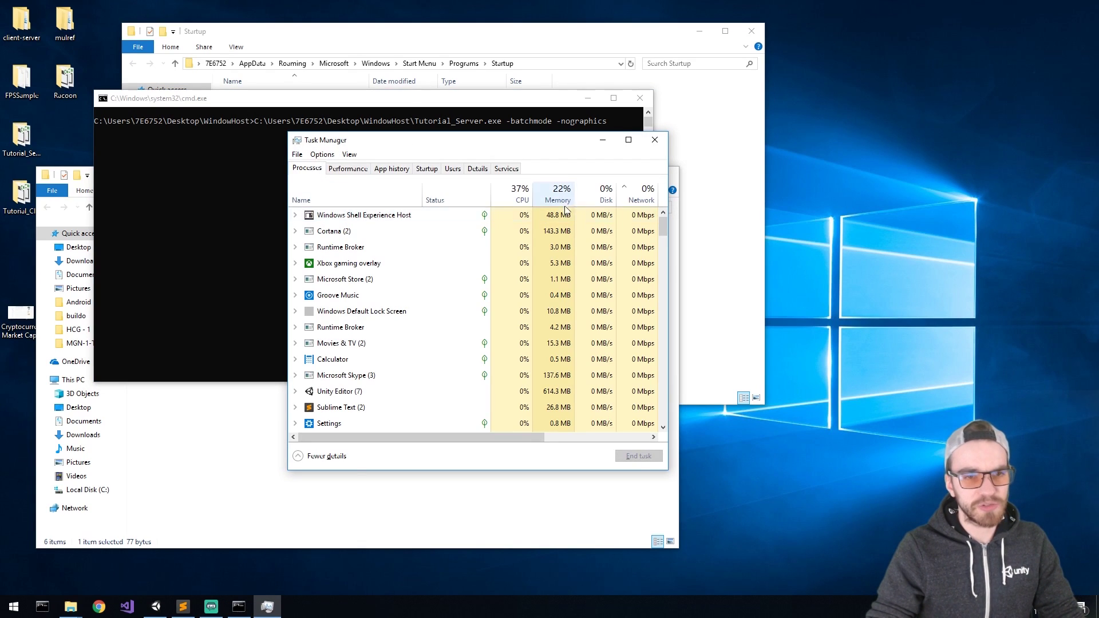
pyautogui.click(564, 216)
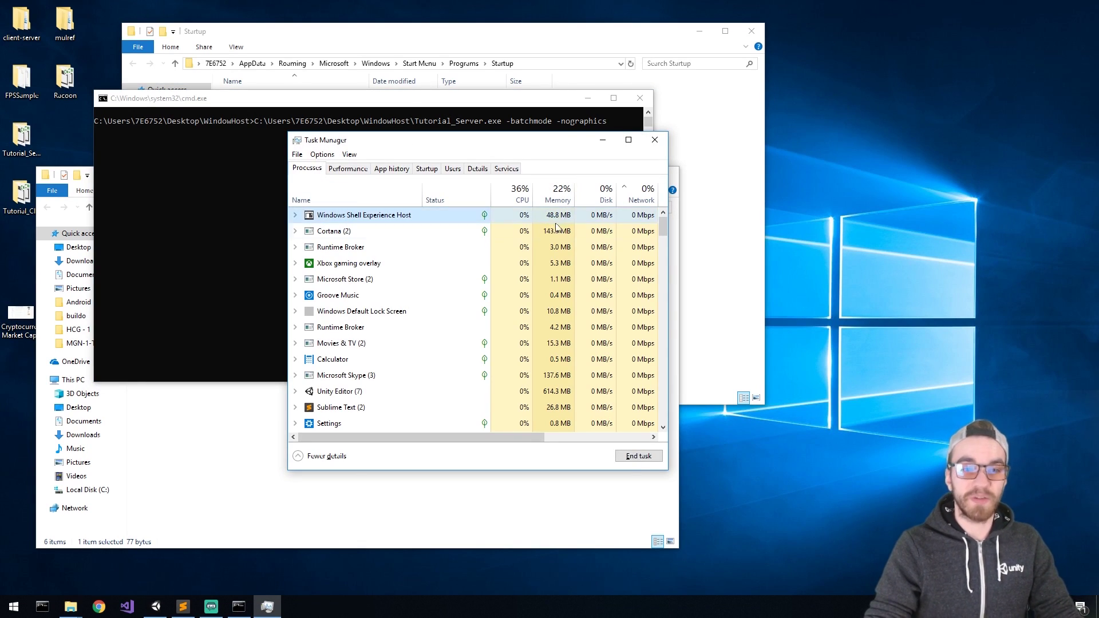
pyautogui.click(296, 215)
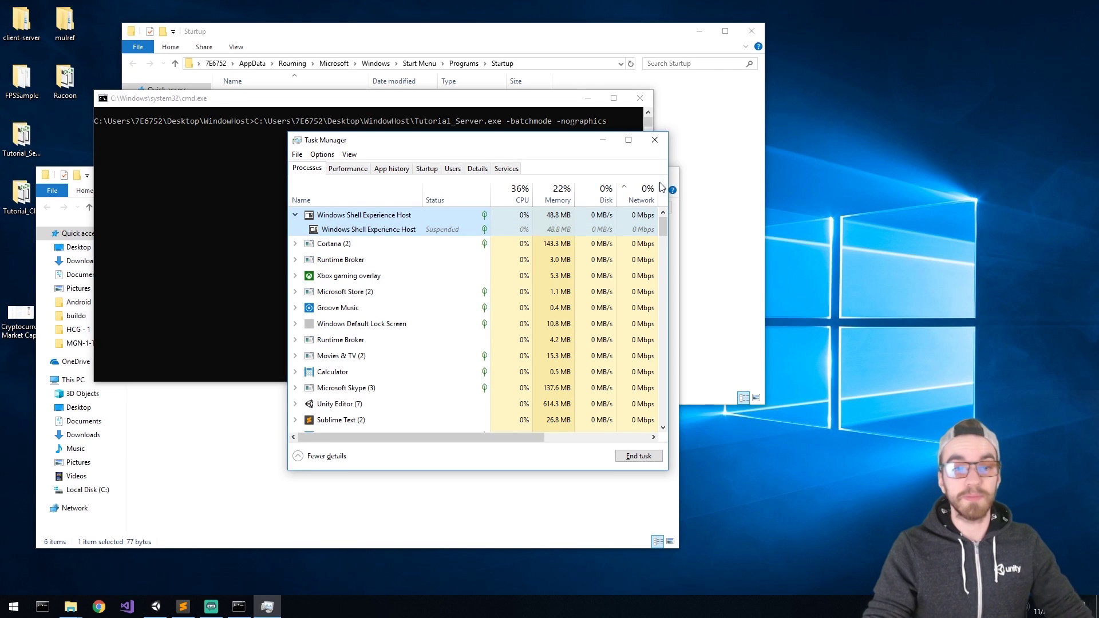
pyautogui.click(654, 140)
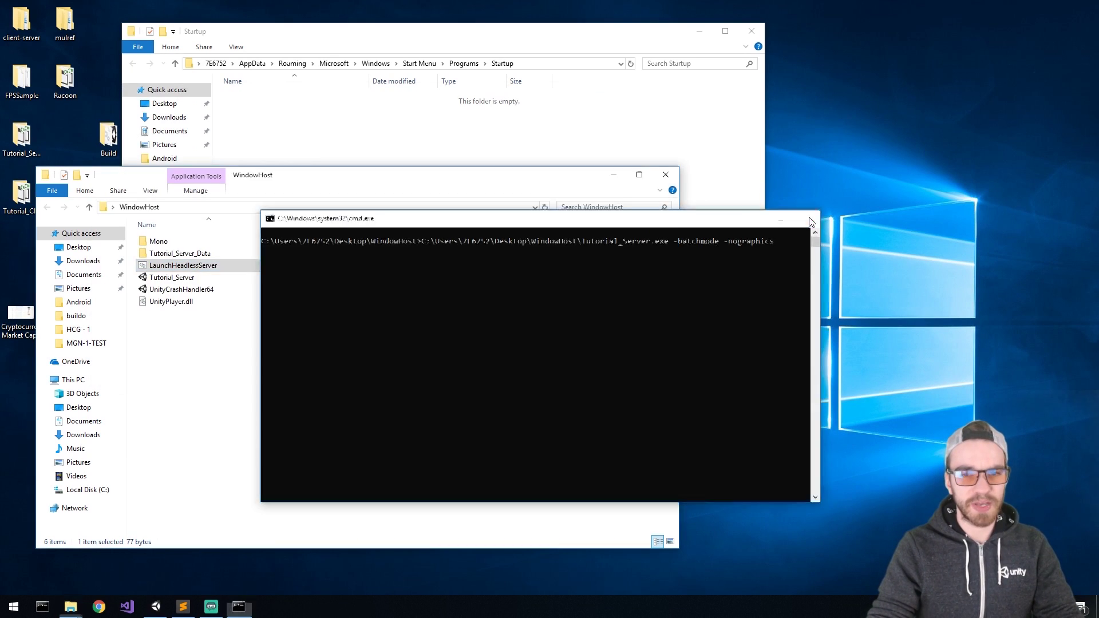
pyautogui.click(809, 220)
# Move the LaunchHeadlessServer batch file from WindowHost into the Startup folder and run it from there
pyautogui.moveTo(486, 181); pyautogui.dragTo(821, 289)
pyautogui.moveTo(538, 376); pyautogui.dragTo(417, 187)
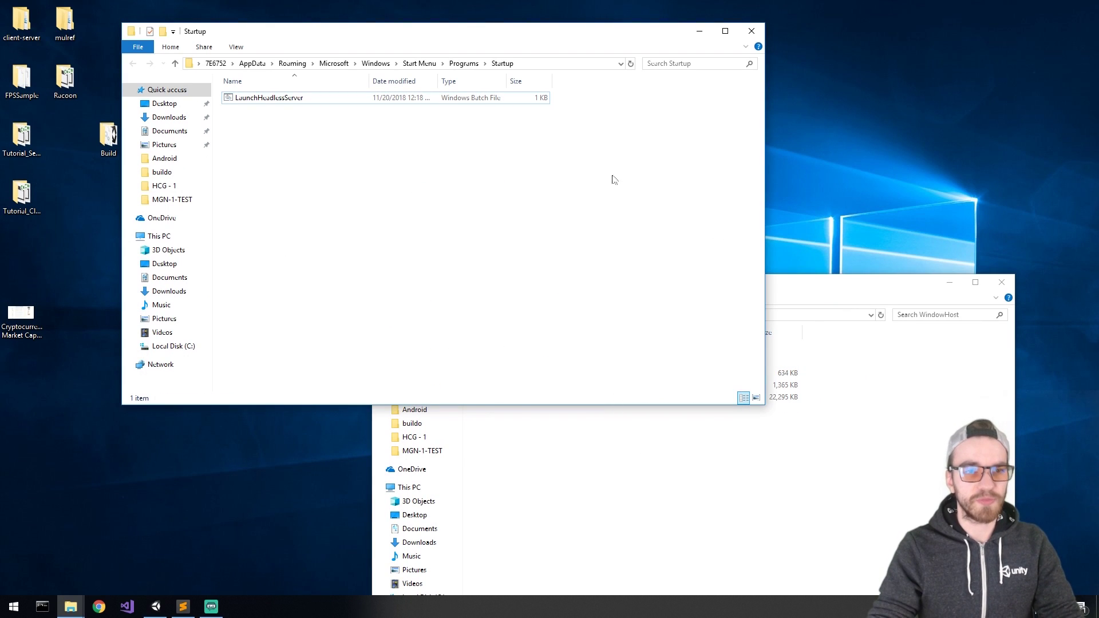
pyautogui.click(1001, 282)
pyautogui.doubleClick(272, 98)
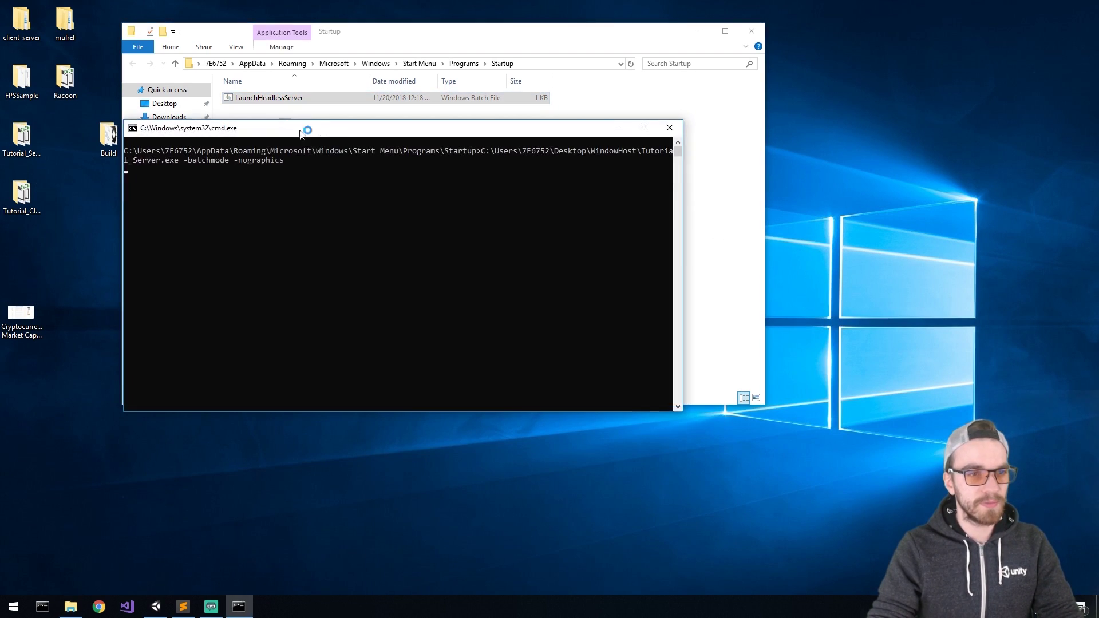